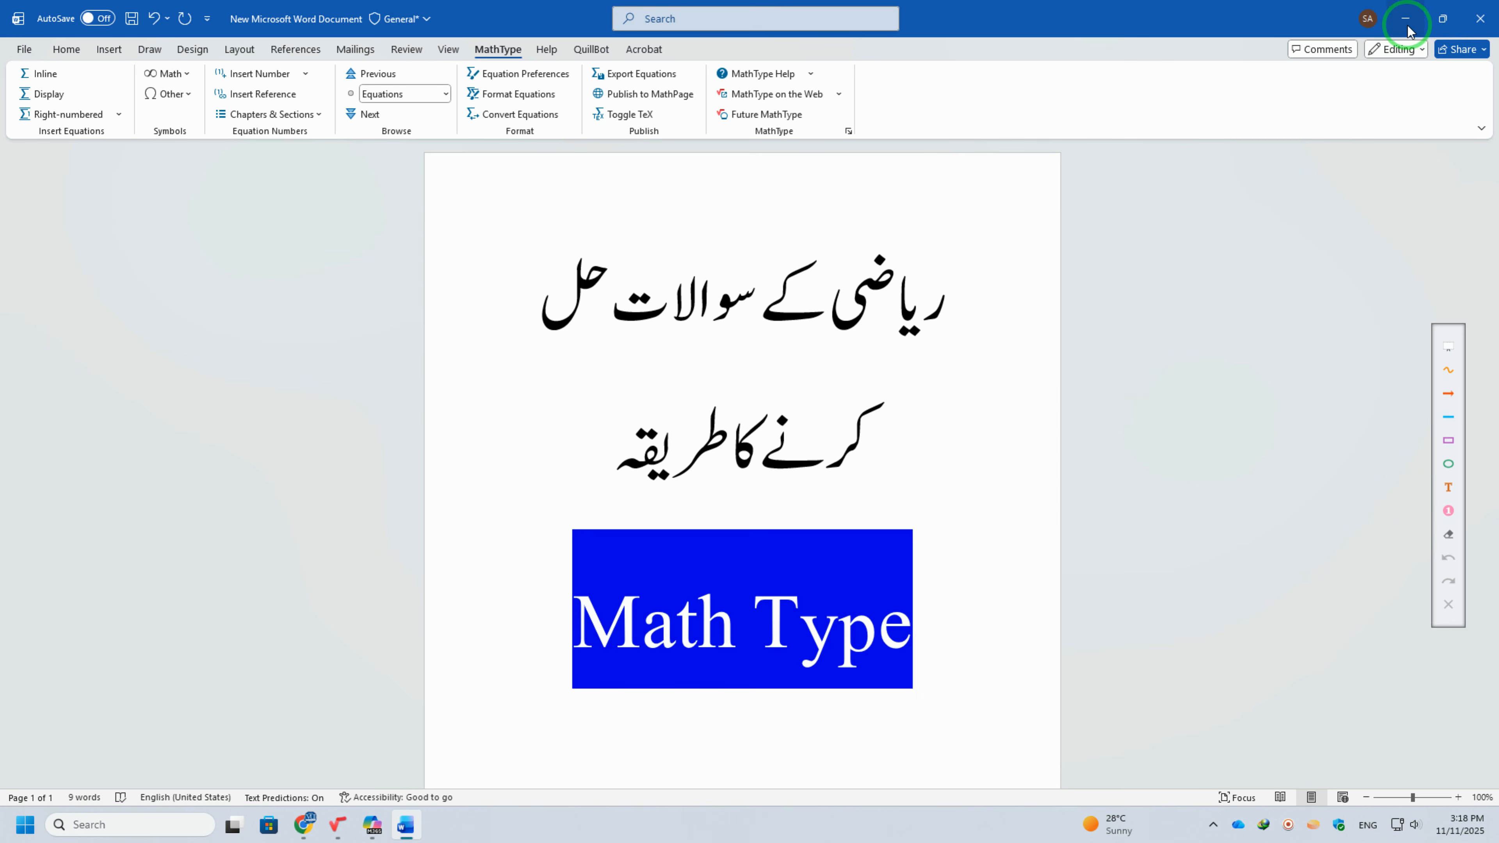
Minimize the Word document and bring up the MathType editor in a maximized window
click(1405, 19)
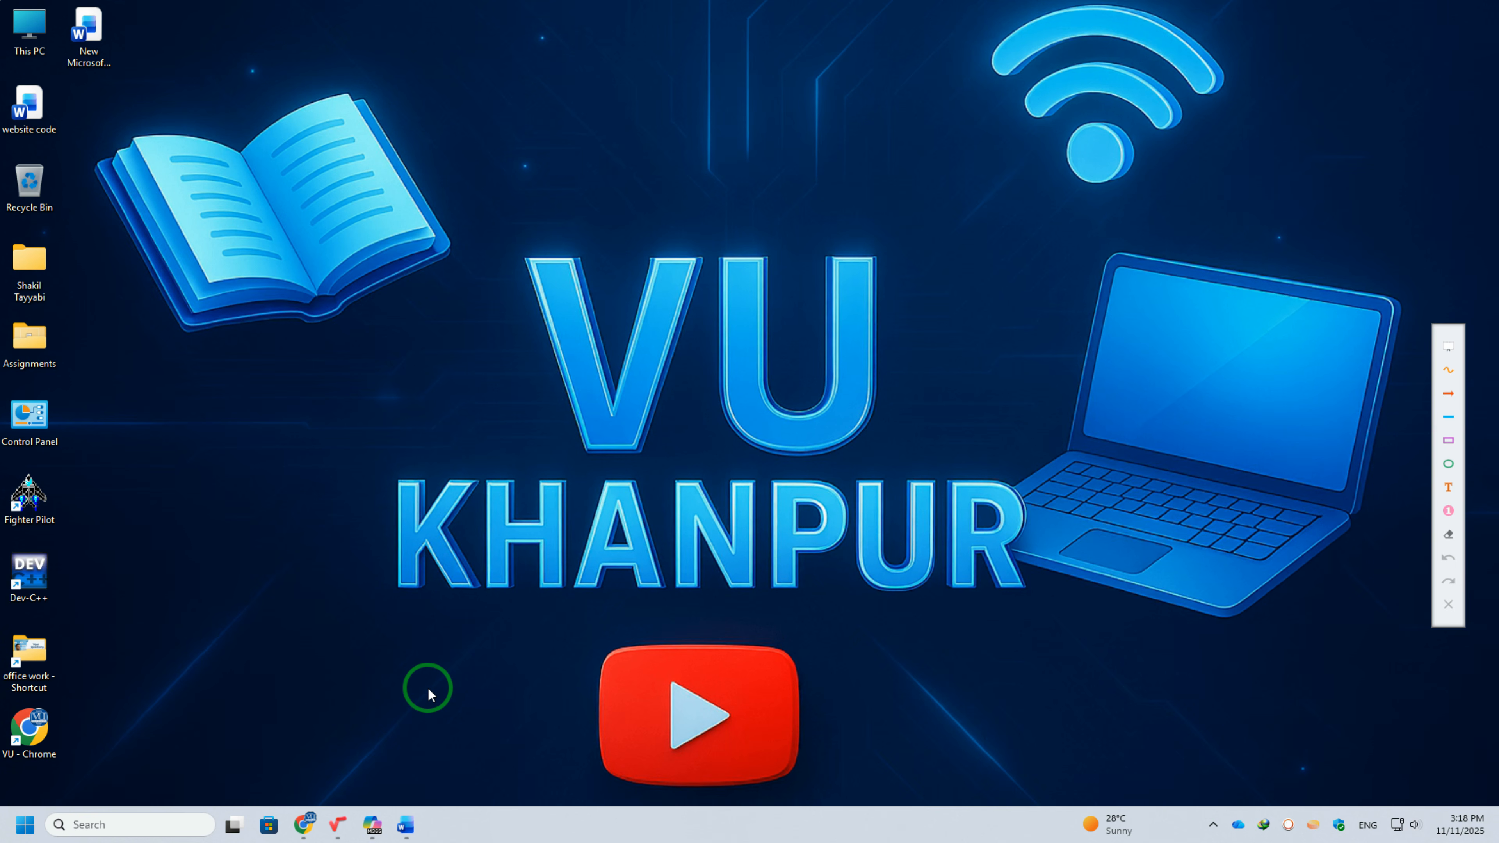
click(337, 825)
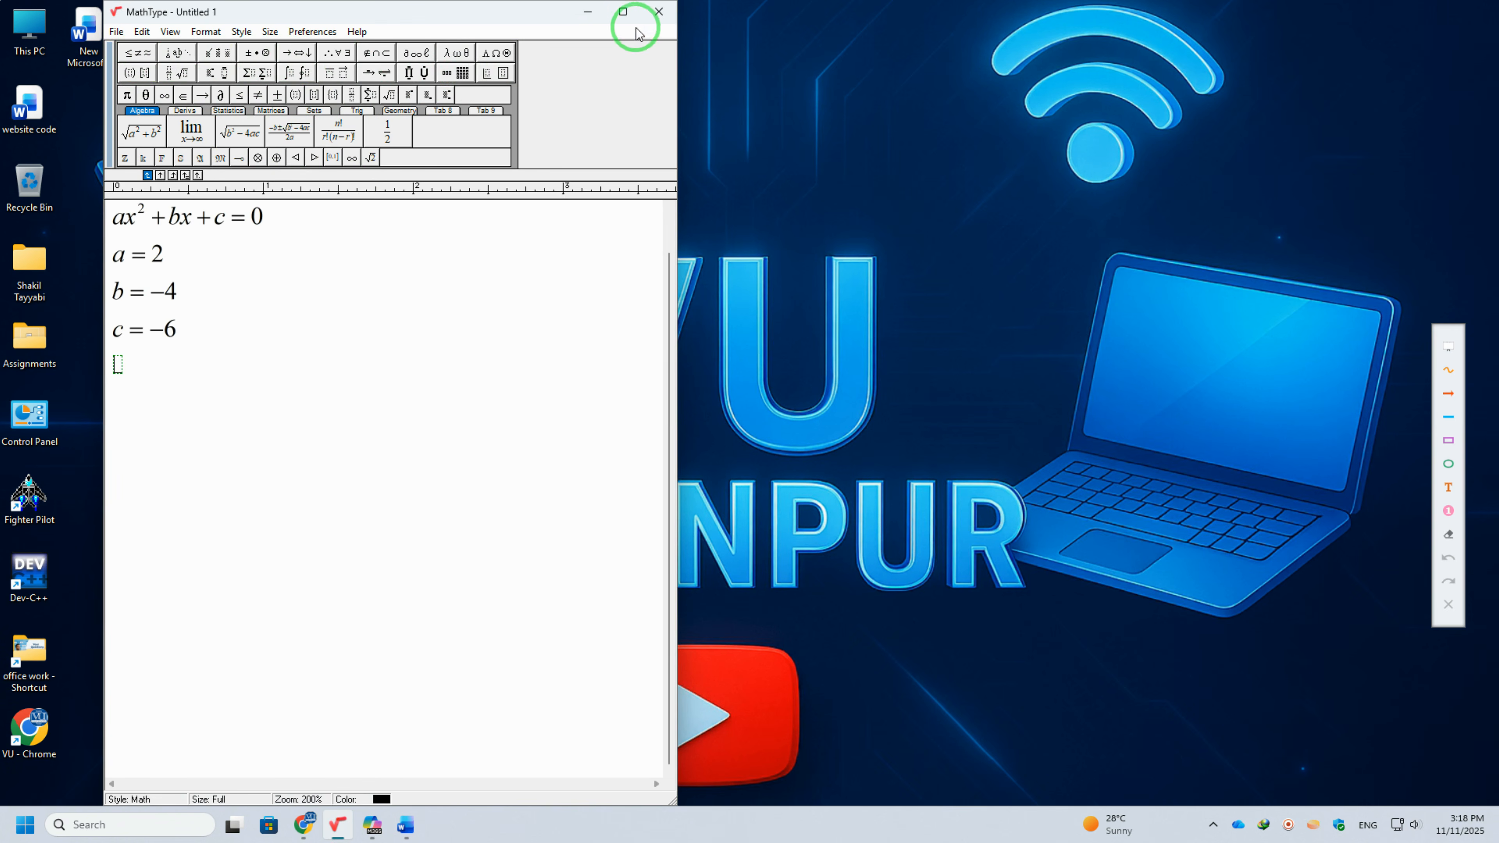
click(623, 11)
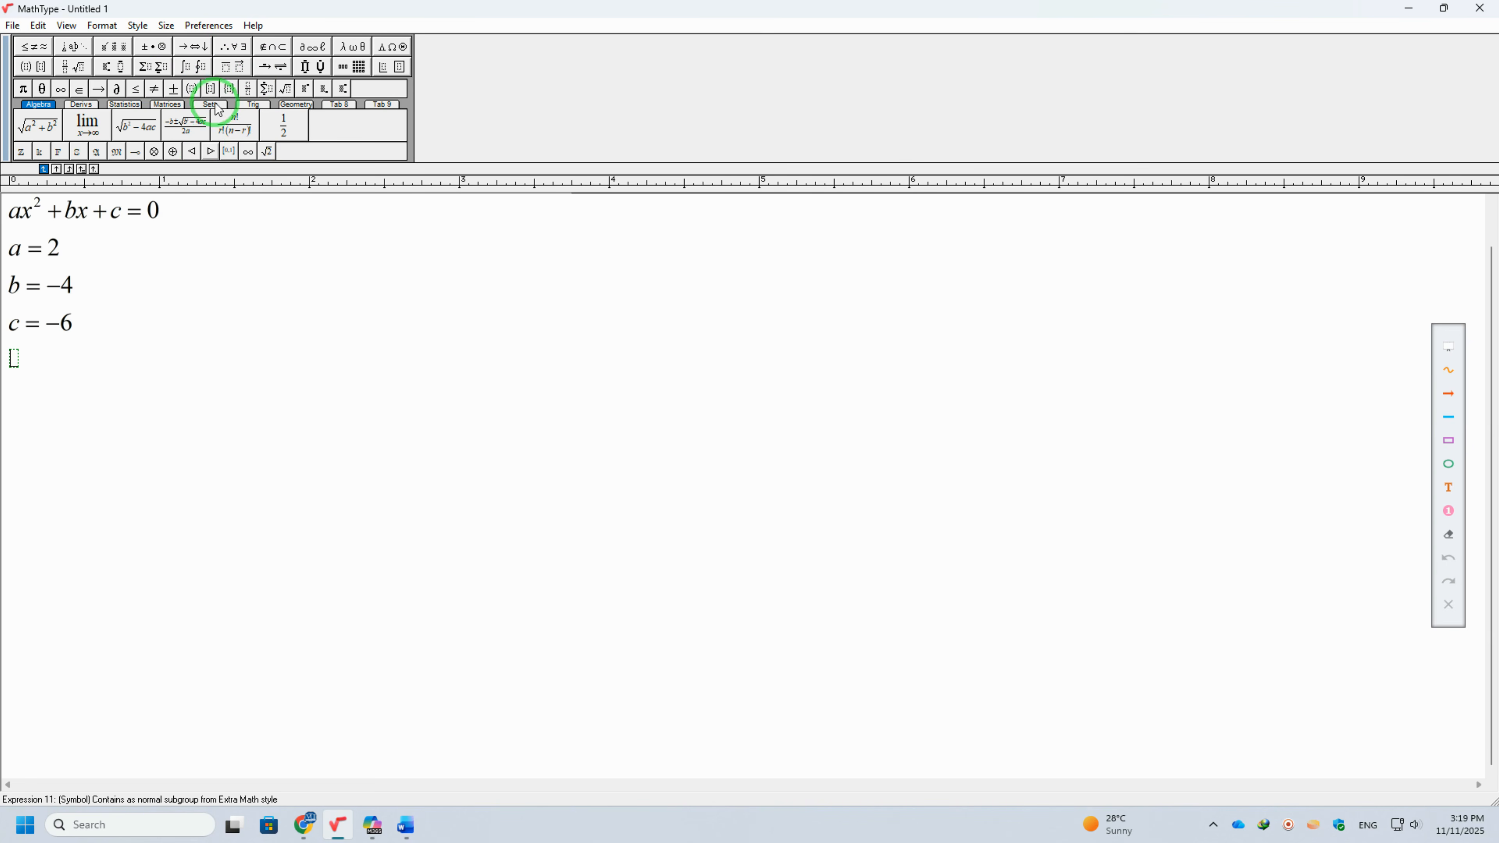
click(1408, 8)
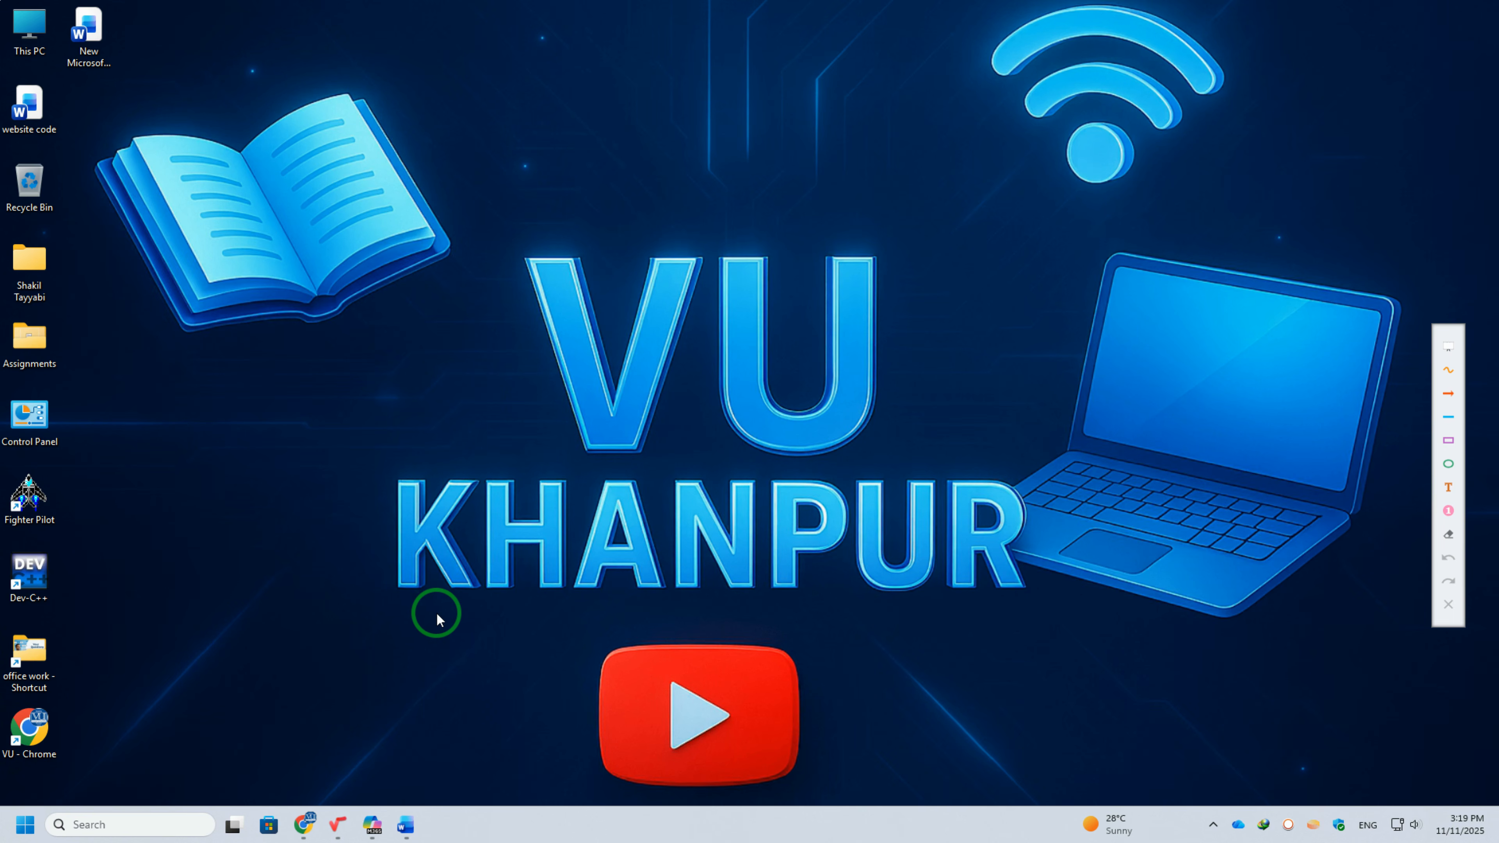
click(336, 823)
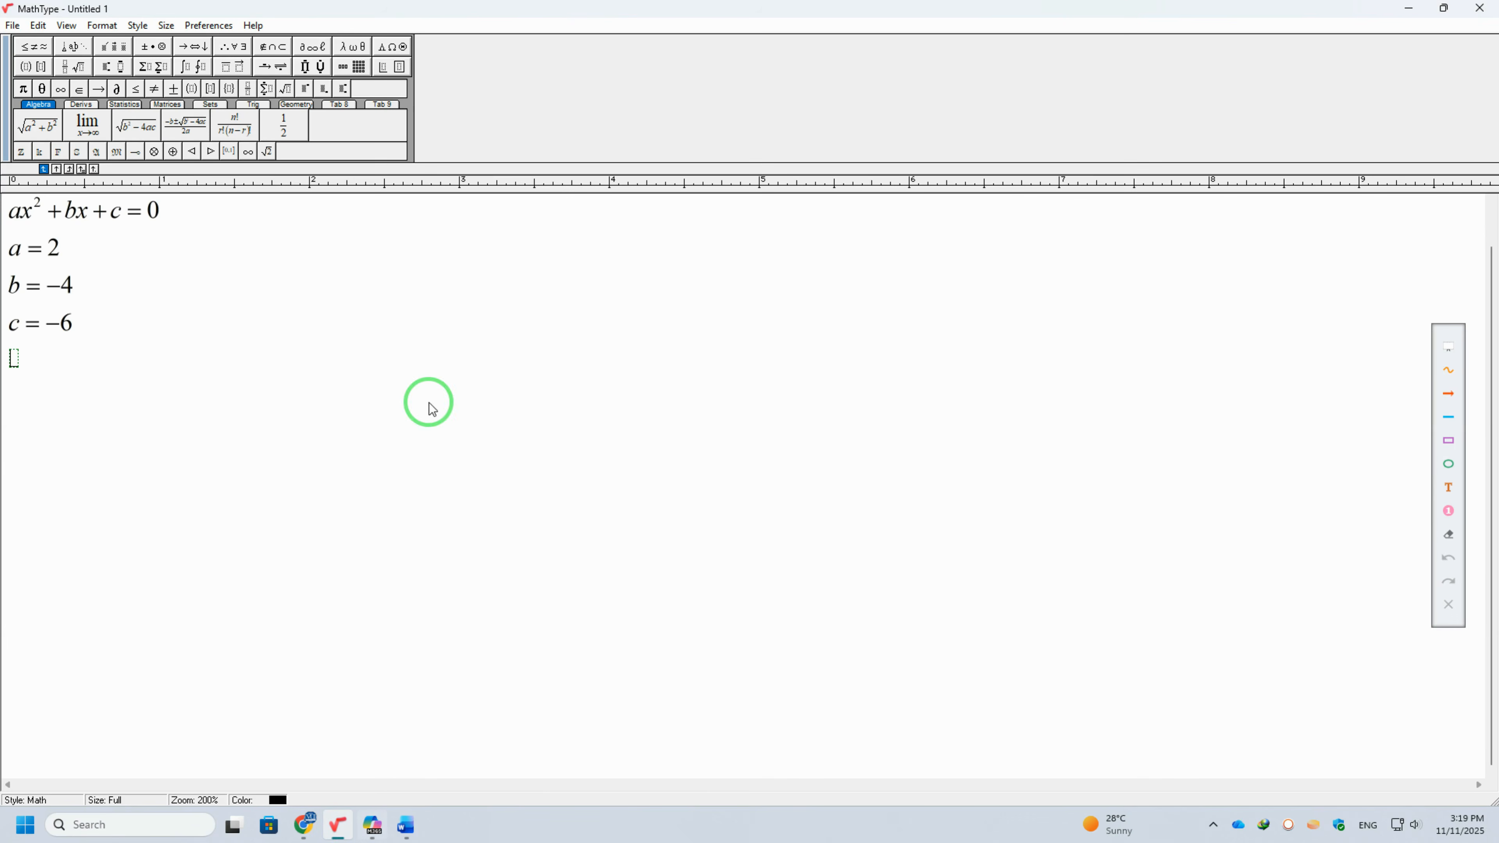
Clear all existing equations from the MathType editor and reduce it to a smaller window on the desktop's left side
drag(93, 325, 19, 263)
click(200, 425)
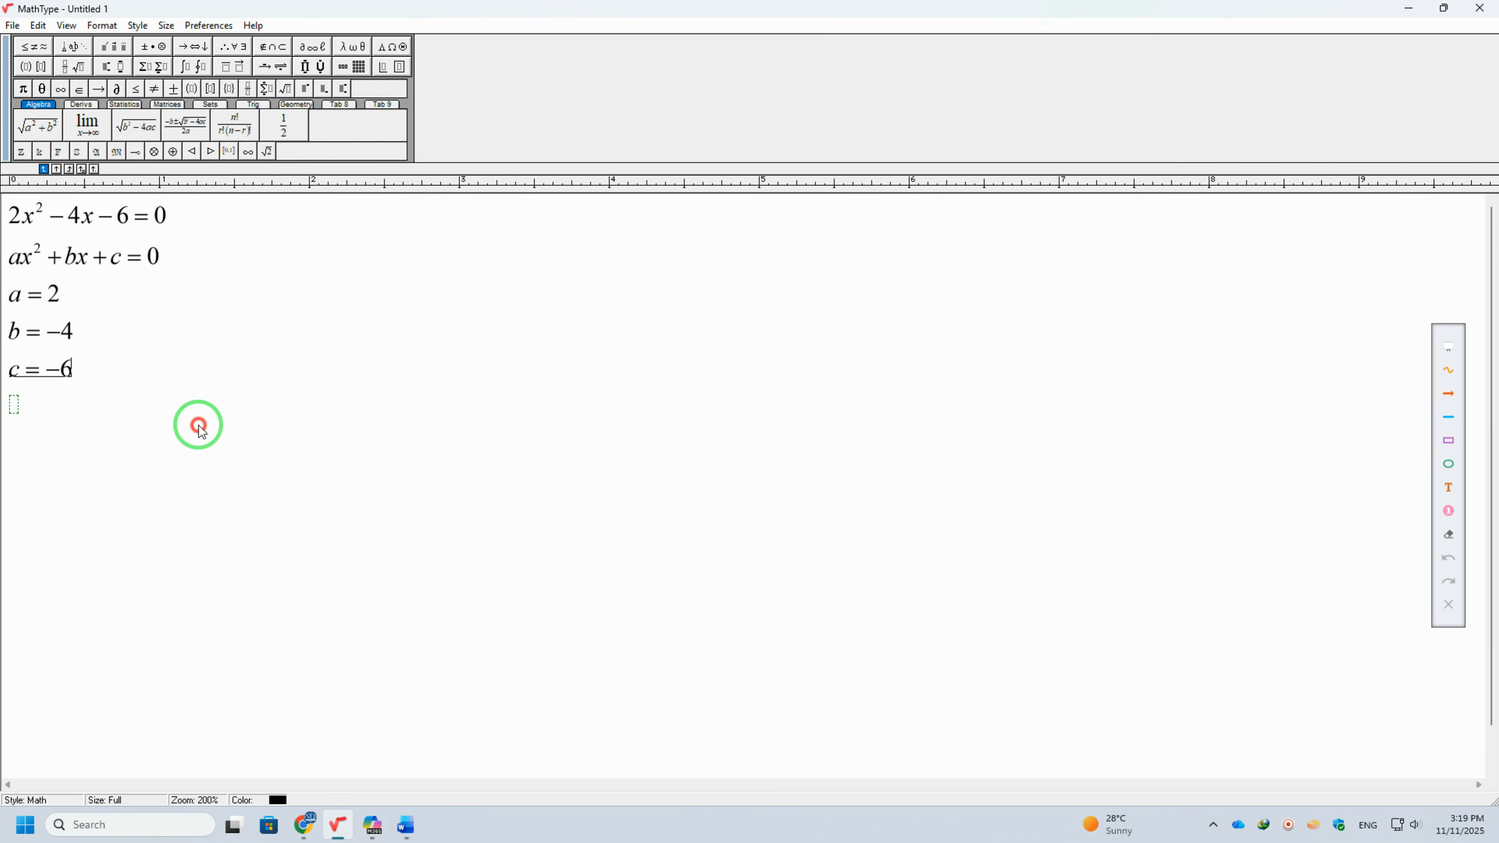
drag(104, 377, 10, 201)
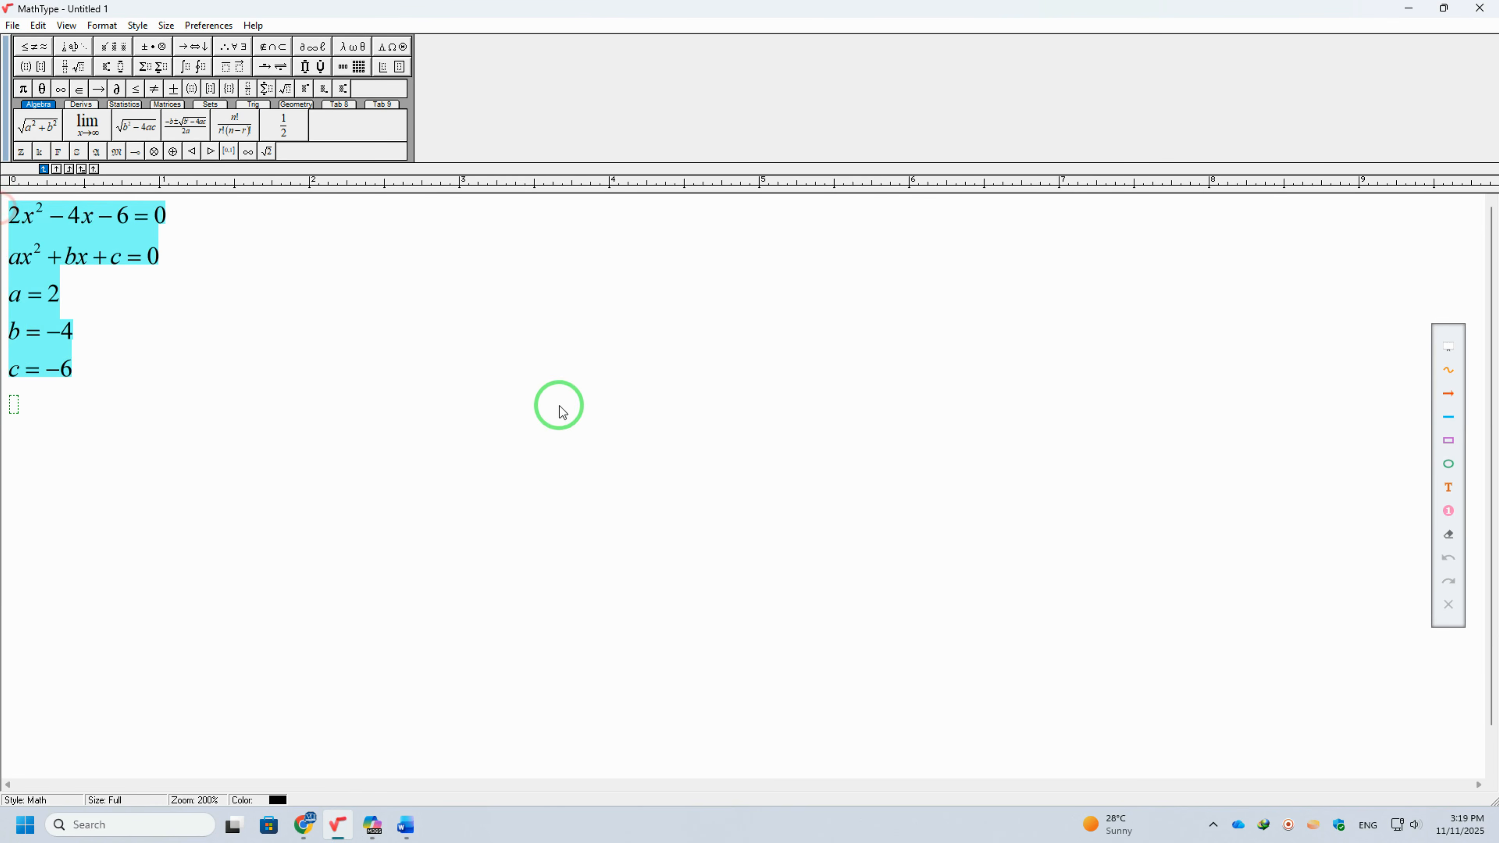
key(Delete)
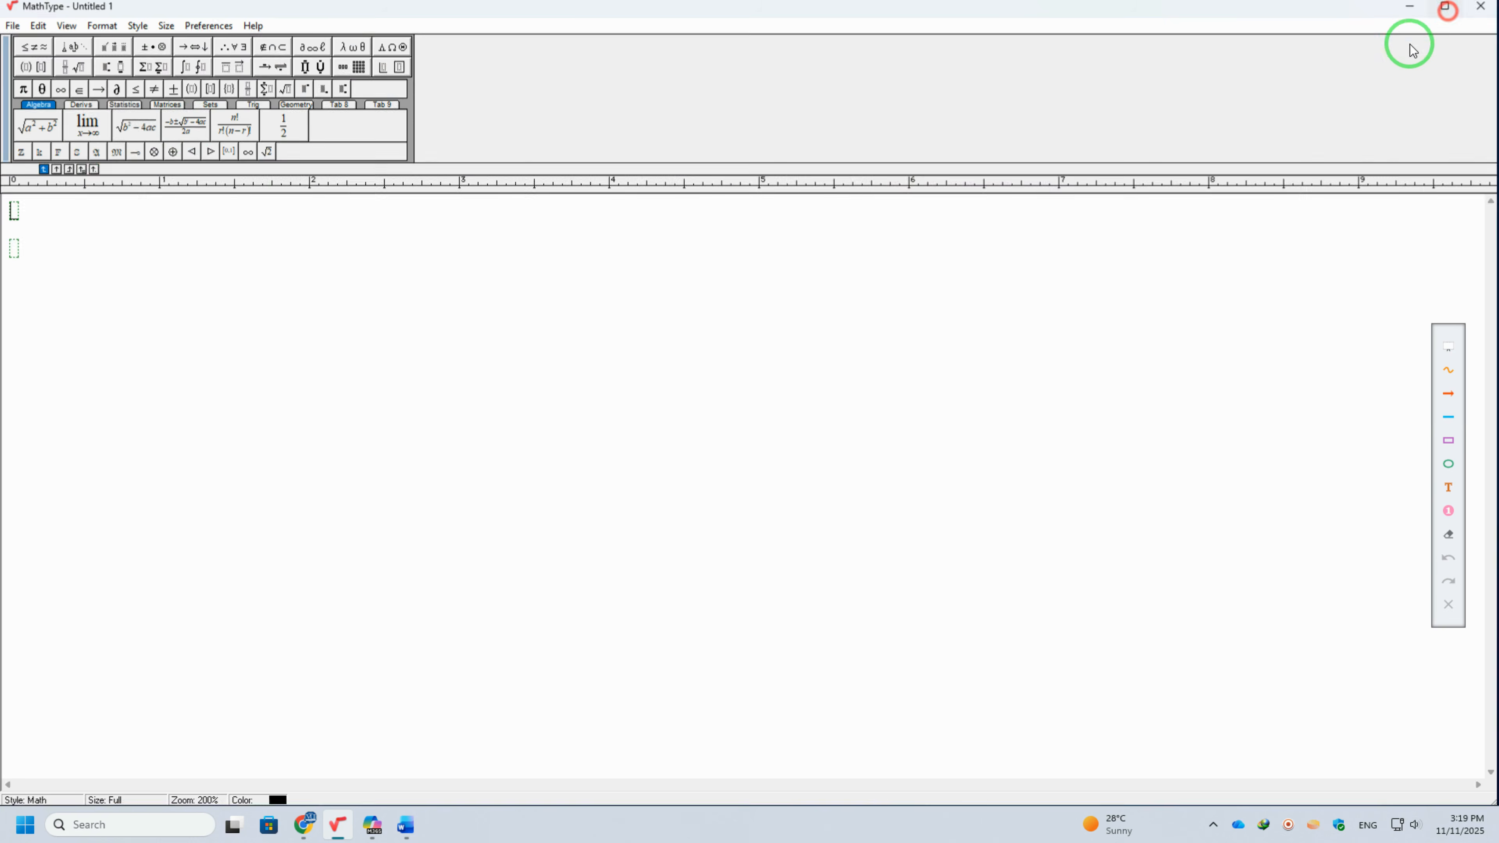
click(1444, 8)
drag(485, 196, 386, 37)
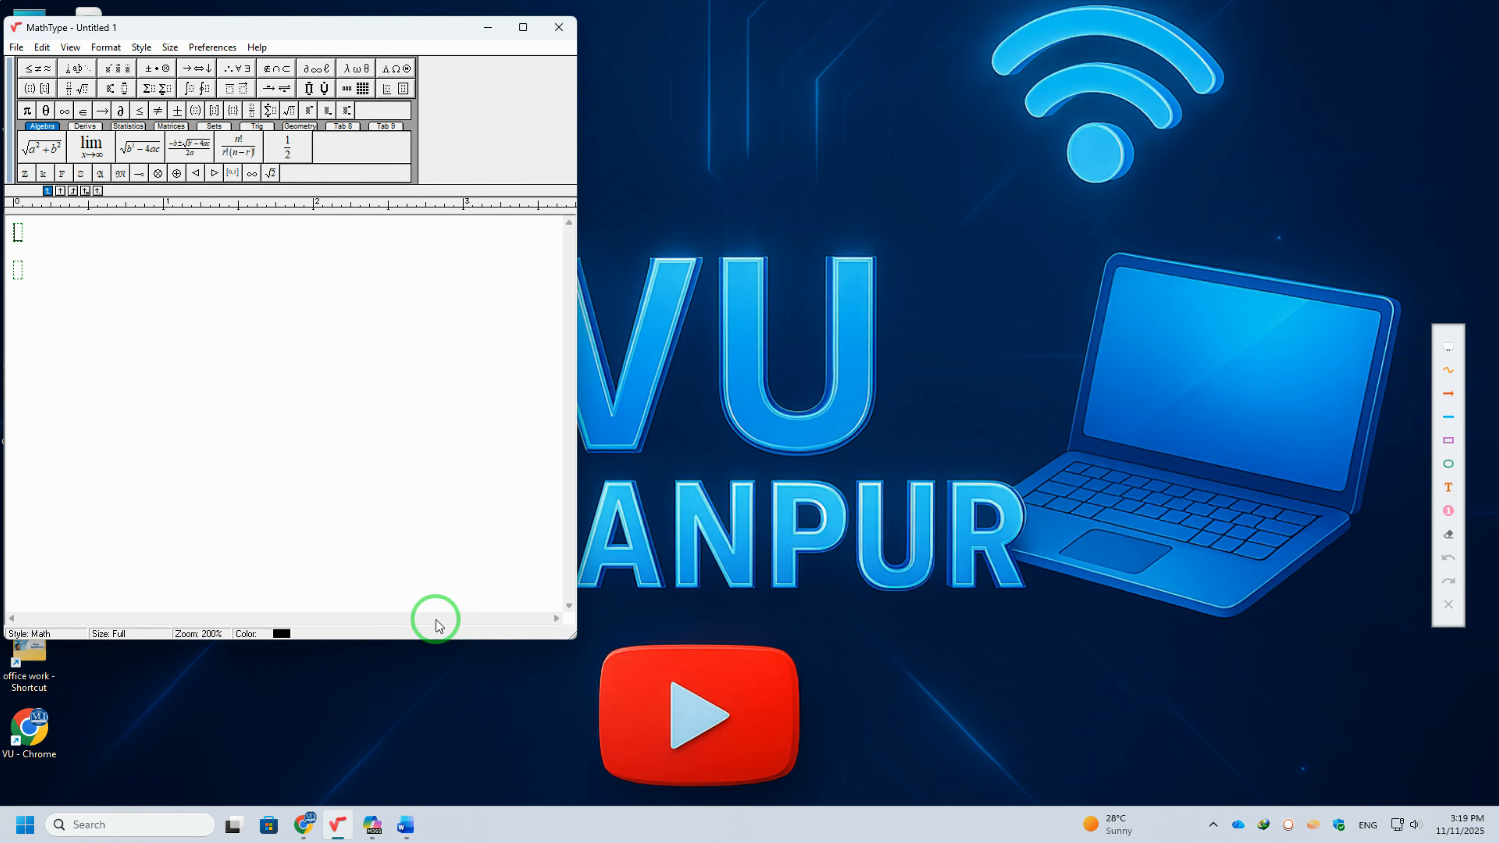
Switch to M365 Copilot, show the 2x² − 4x − 6 = 0 problem and its solution, and place the window beside MathType
click(378, 827)
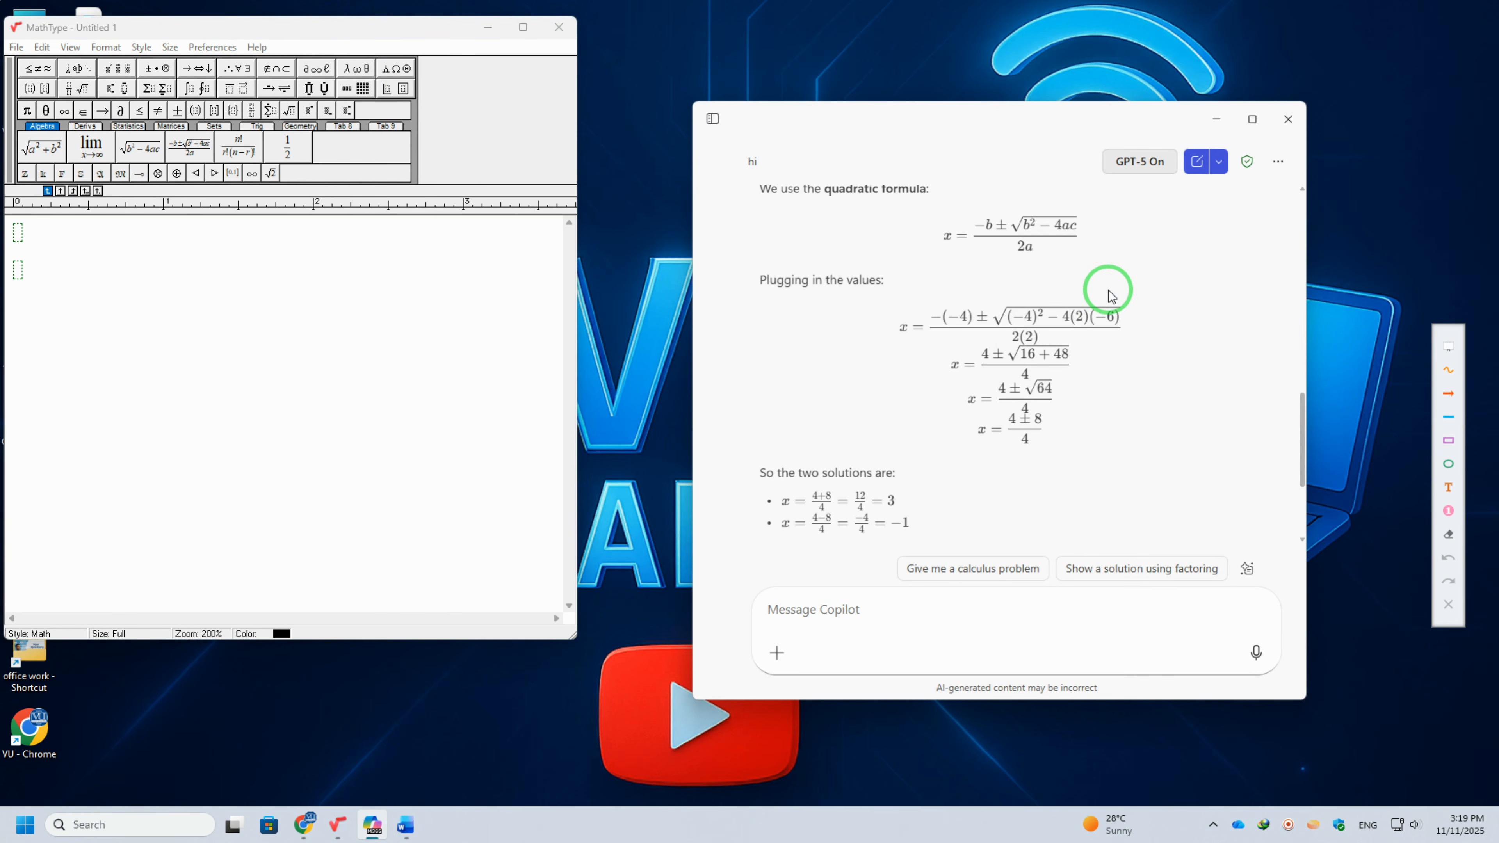
scroll(1104, 291, up, 10)
click(1252, 119)
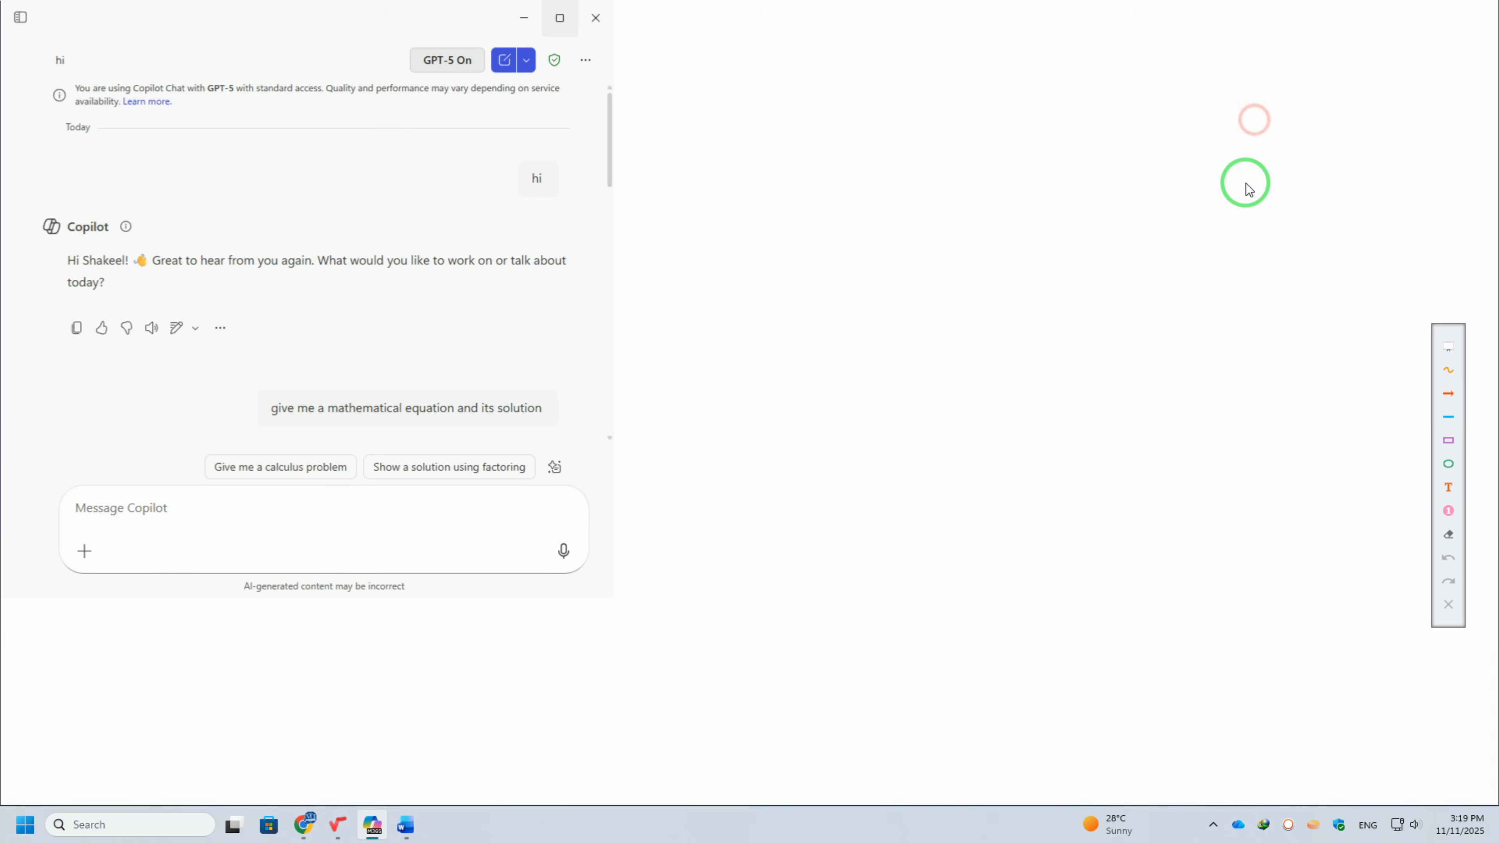
click(1443, 20)
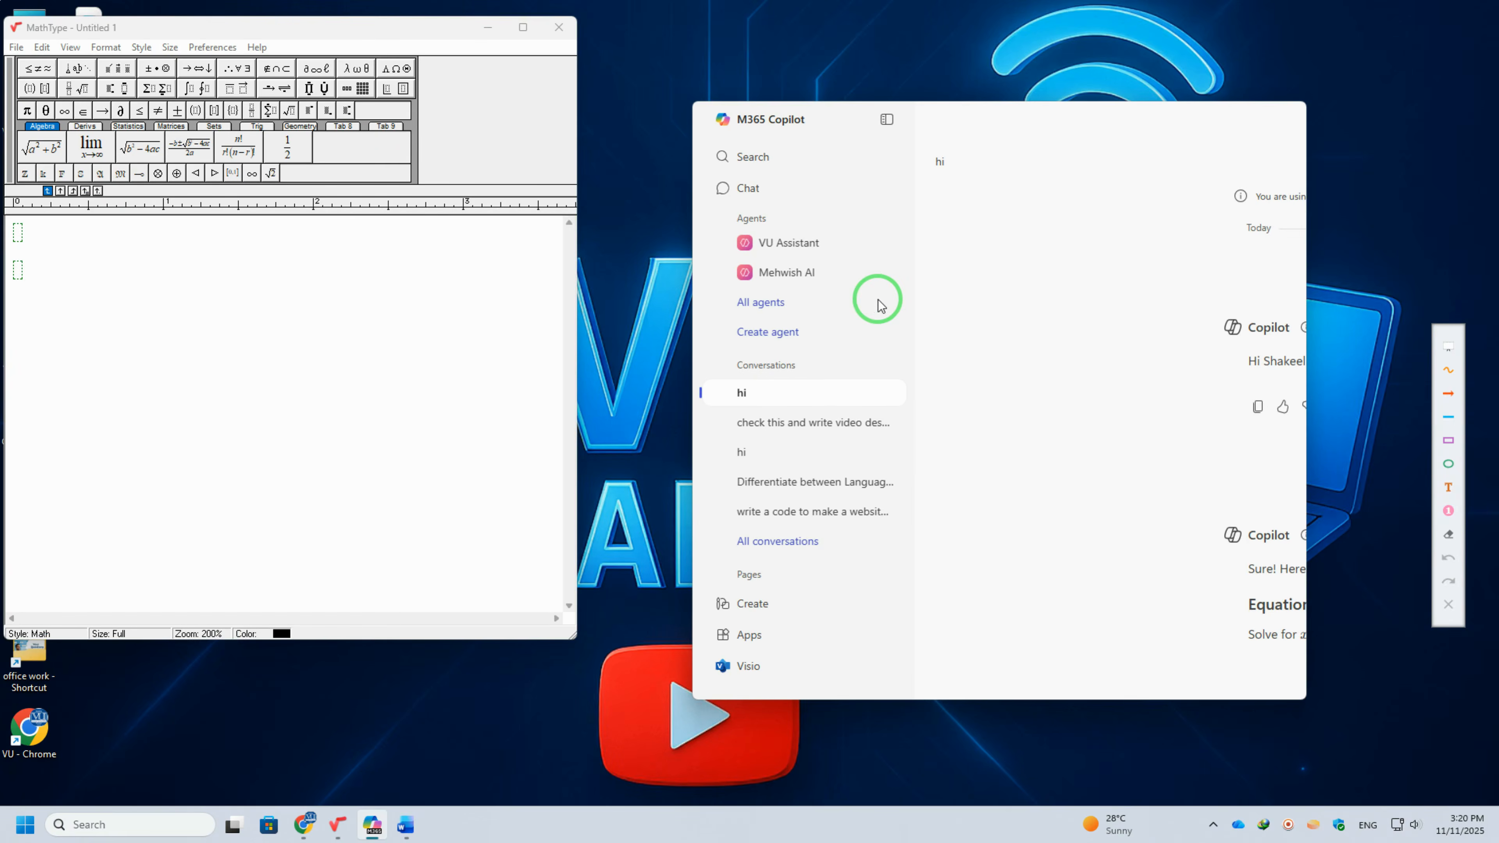
scroll(875, 306, down, 5)
scroll(875, 306, down, 2)
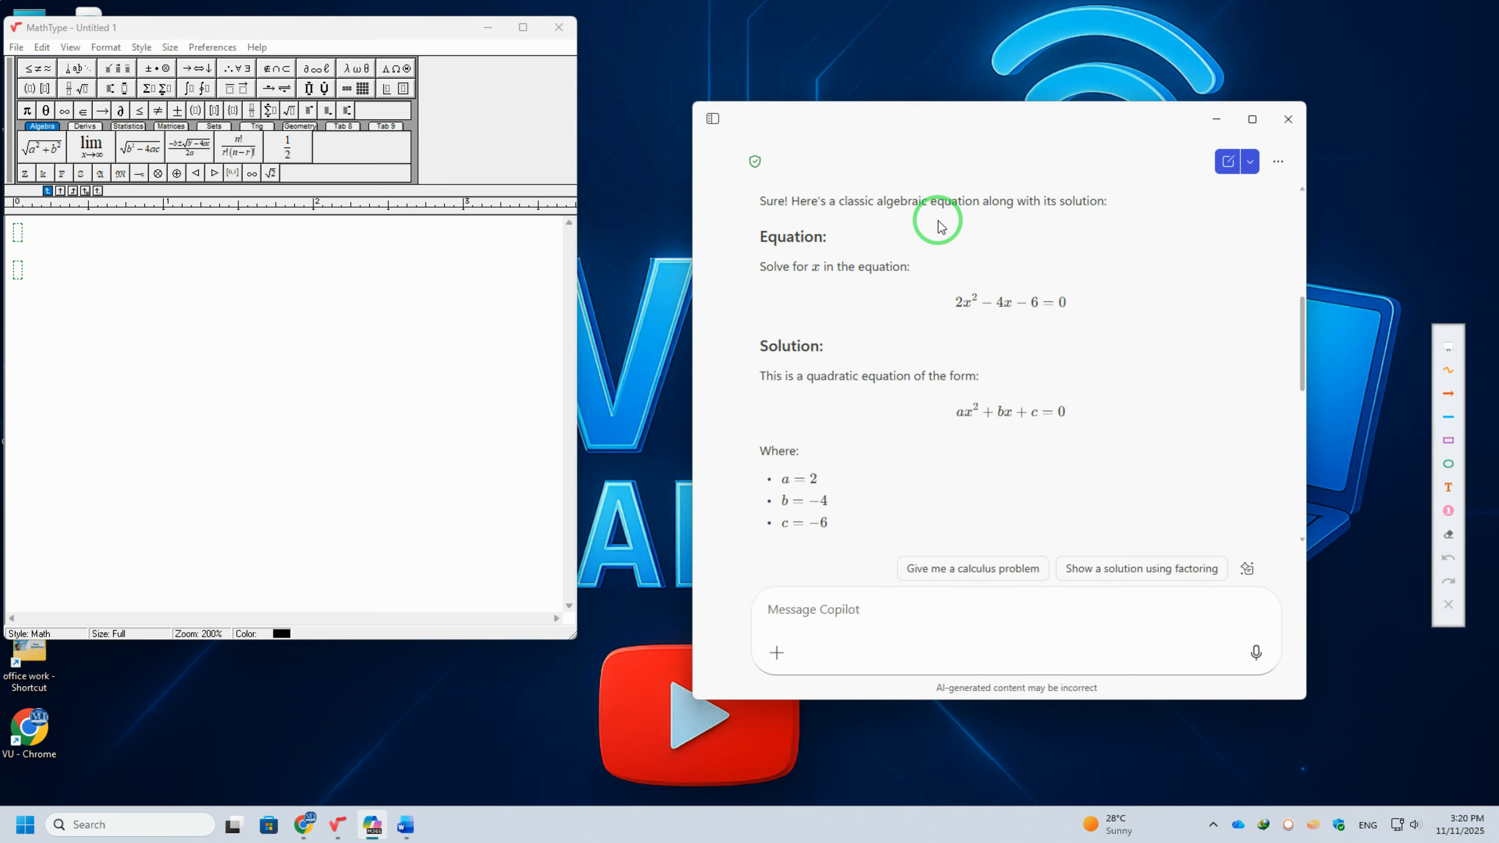
drag(996, 146, 1115, 68)
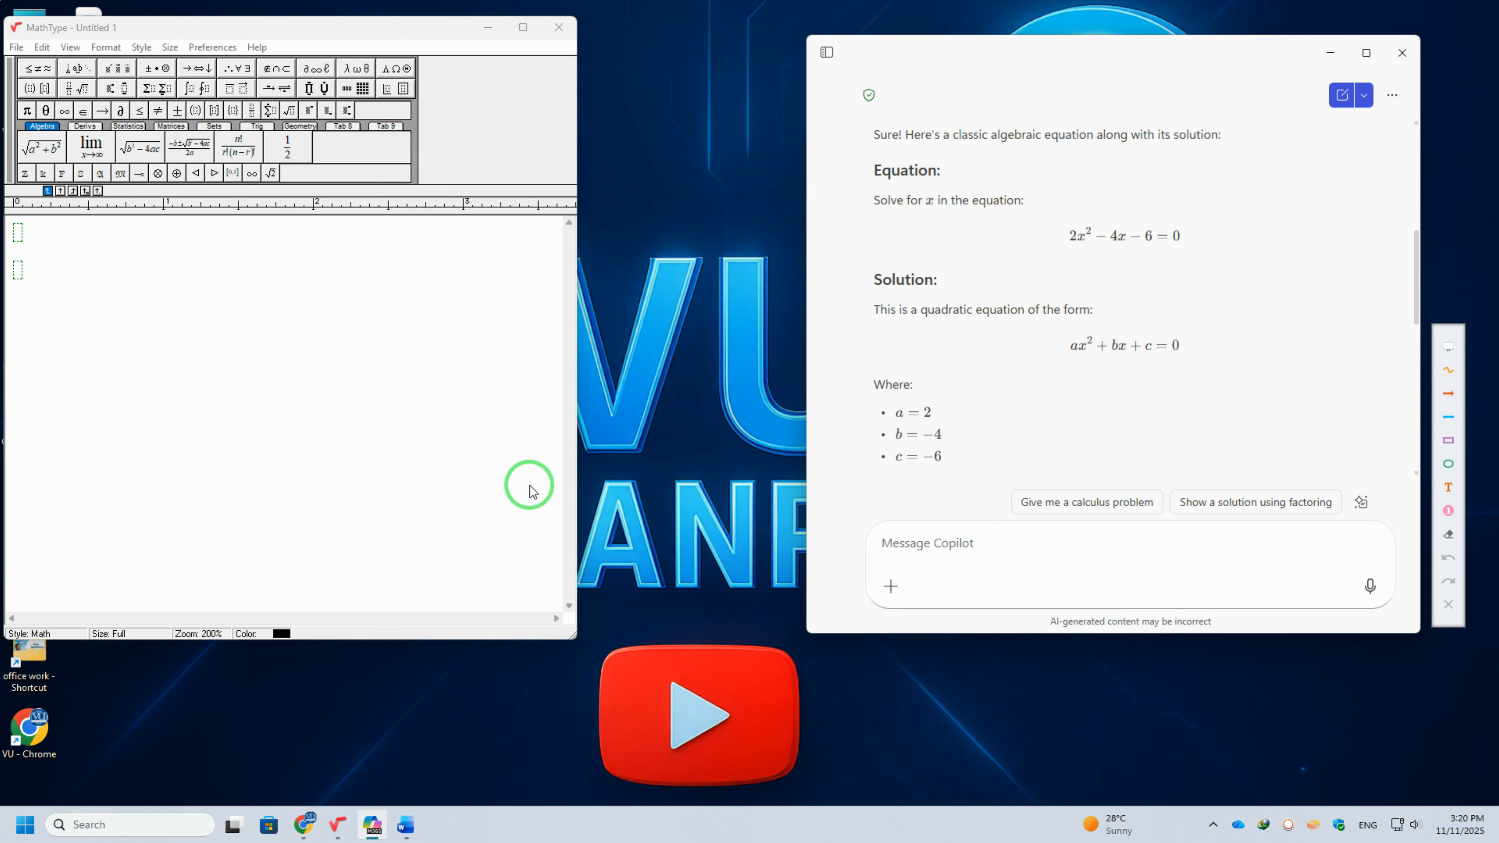
Enlarge the MathType window to fill the space left of the Copilot window
drag(577, 443, 780, 469)
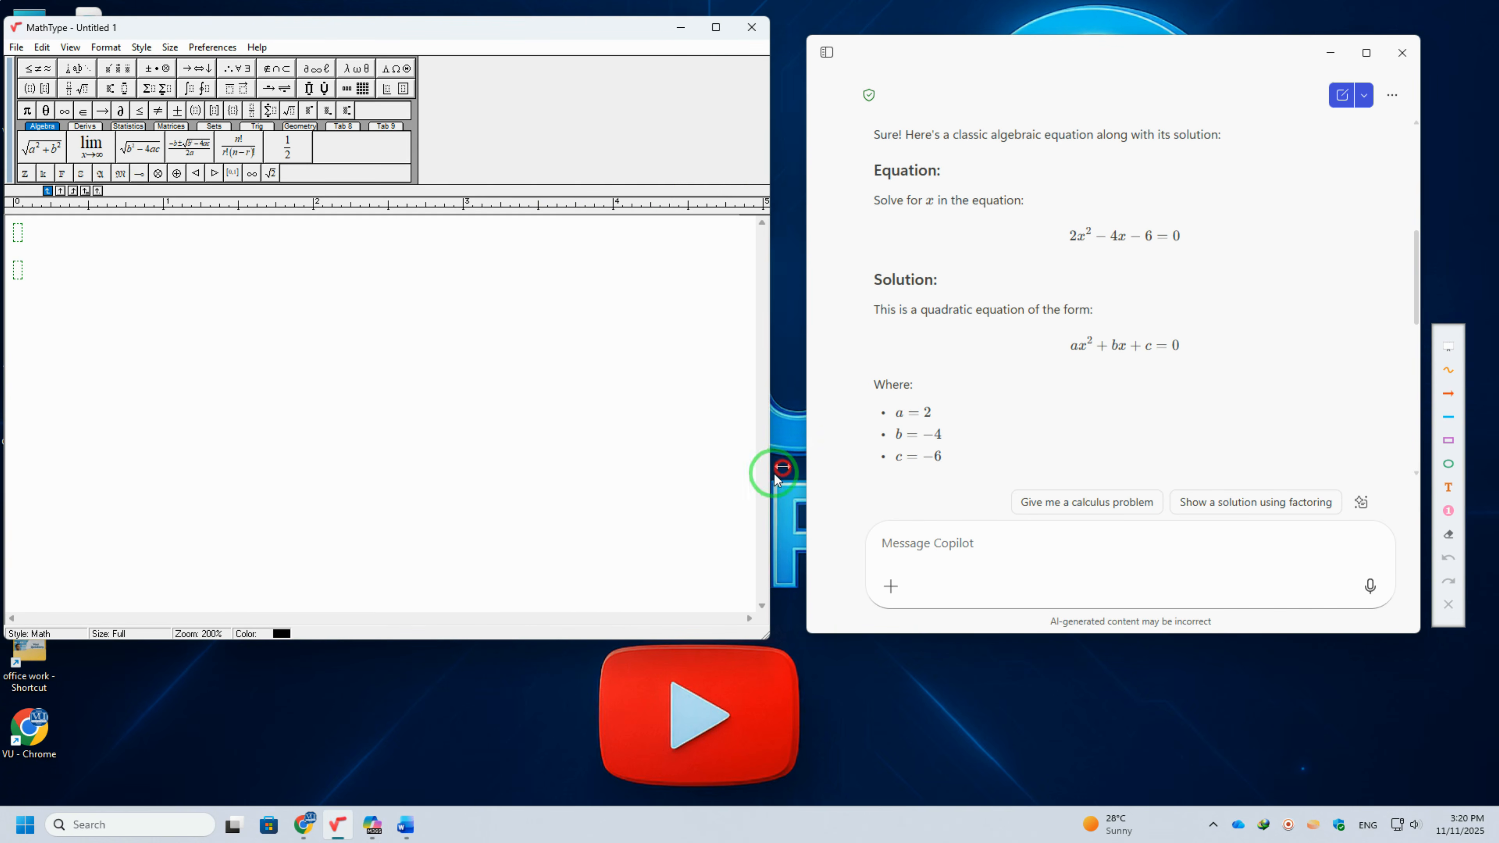
drag(494, 641, 502, 733)
drag(529, 39, 540, 59)
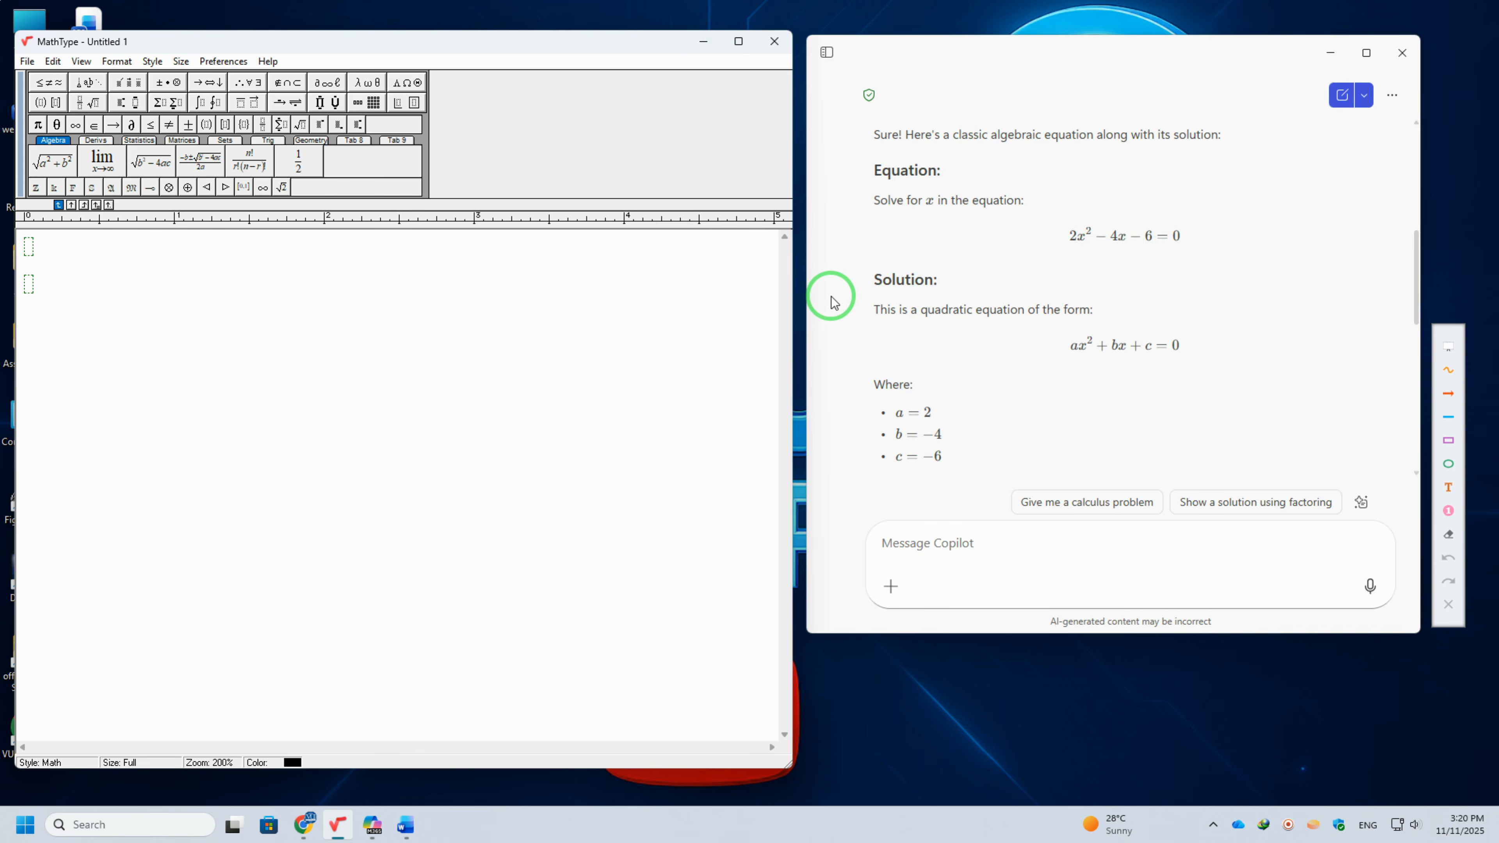
double_click(1088, 234)
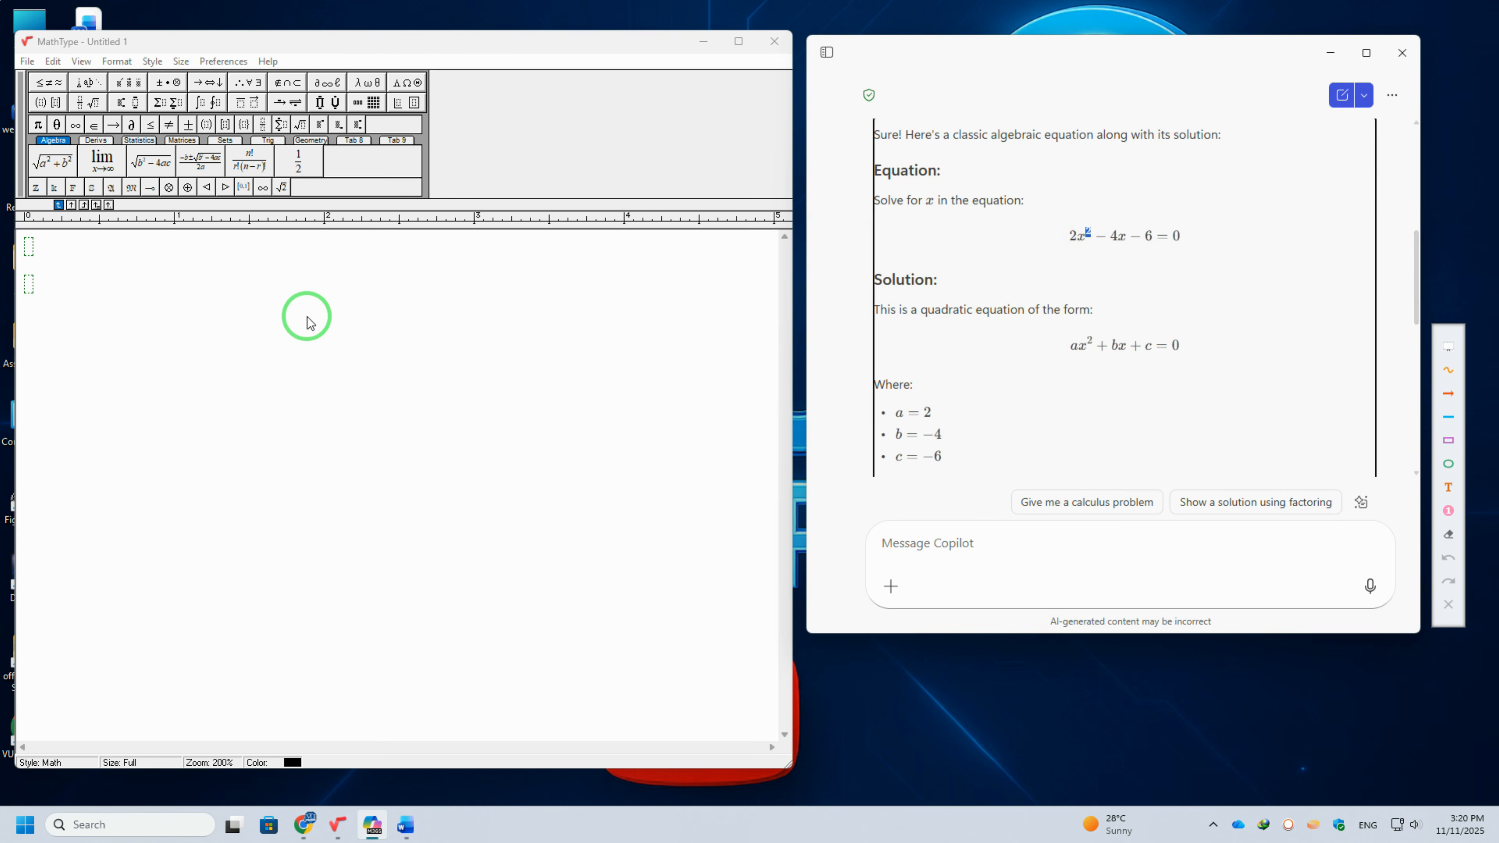
click(68, 286)
click(27, 246)
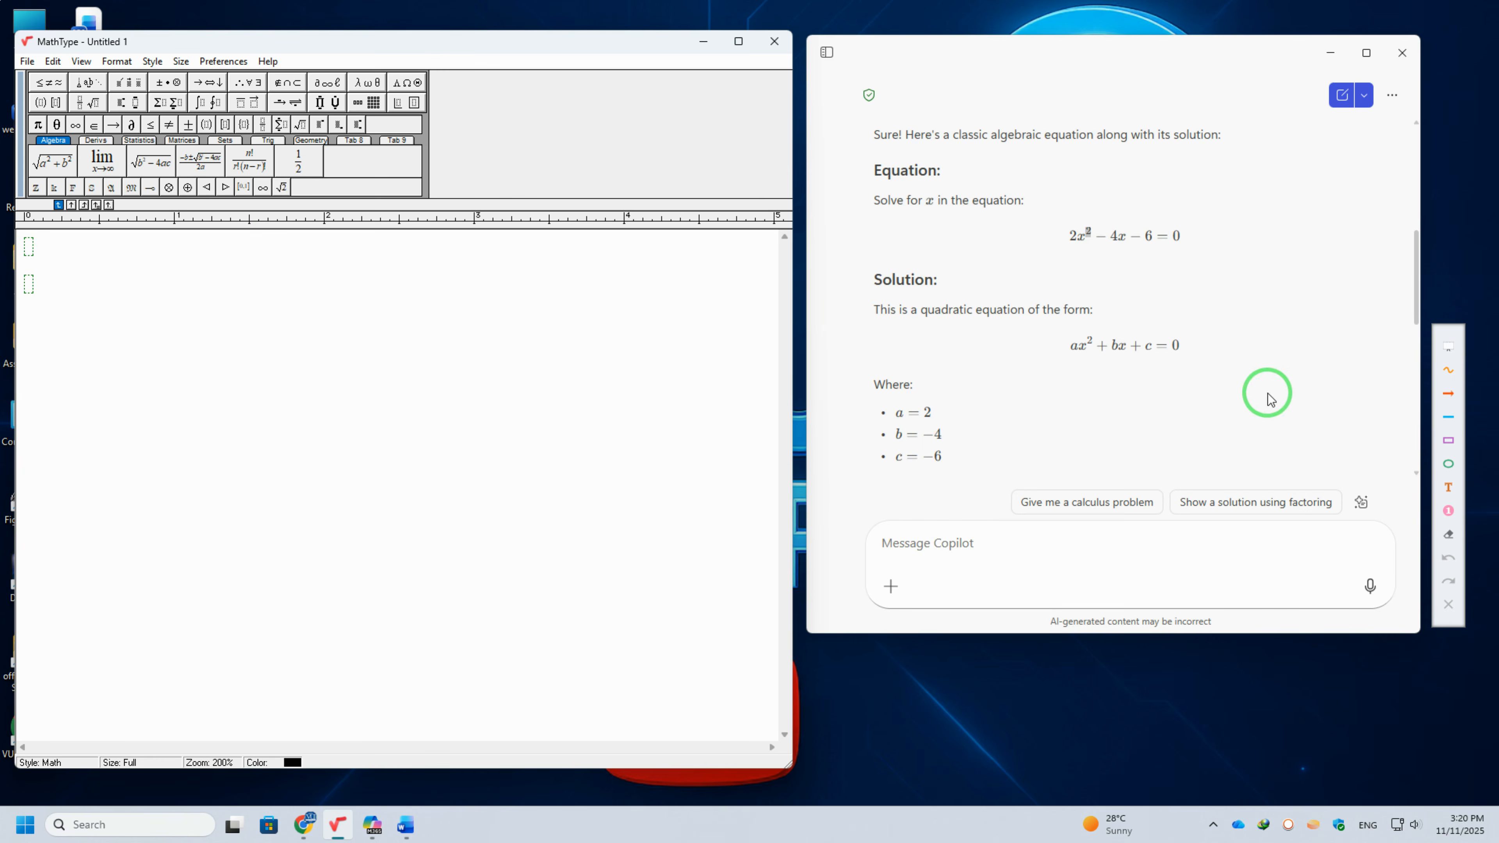
Draw two orange annotation arrows, one in MathType's empty editing area and one pointing at Copilot's equation 2x² − 4x − 6 = 0
click(1449, 393)
drag(788, 290, 643, 290)
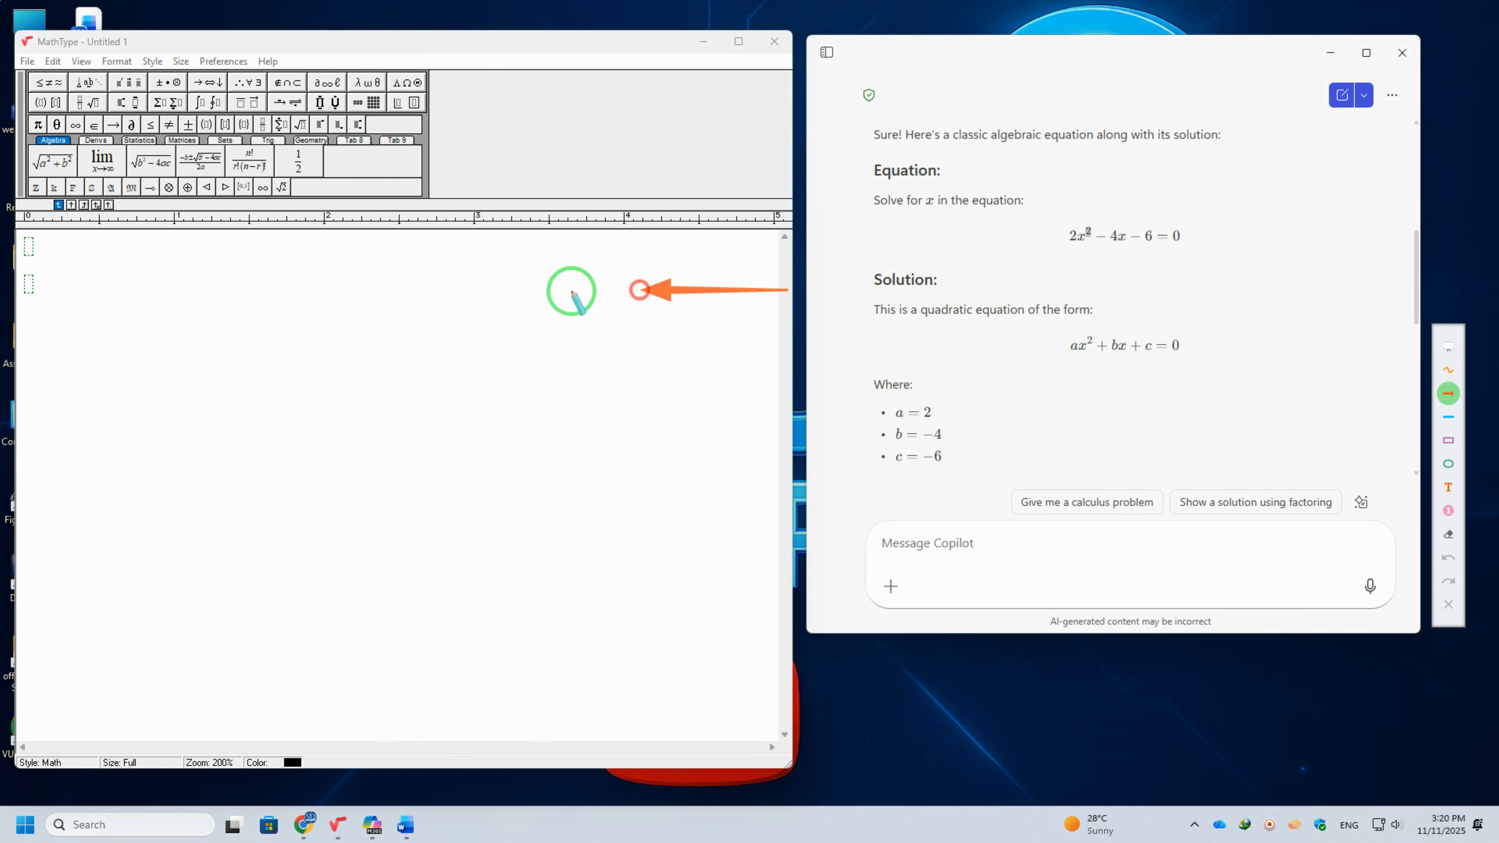
drag(1291, 169, 1189, 205)
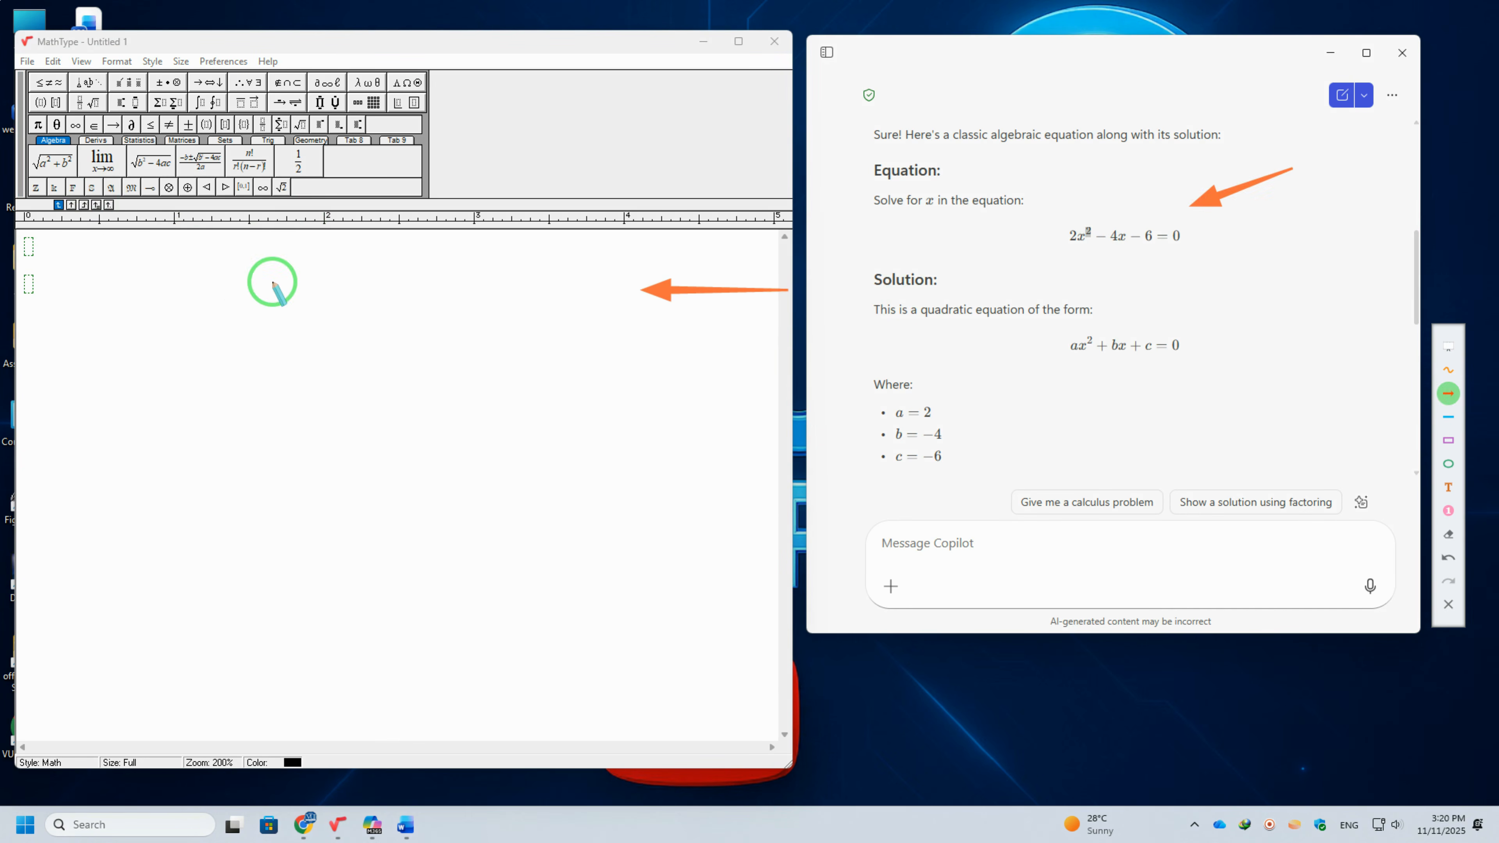
right_click(48, 251)
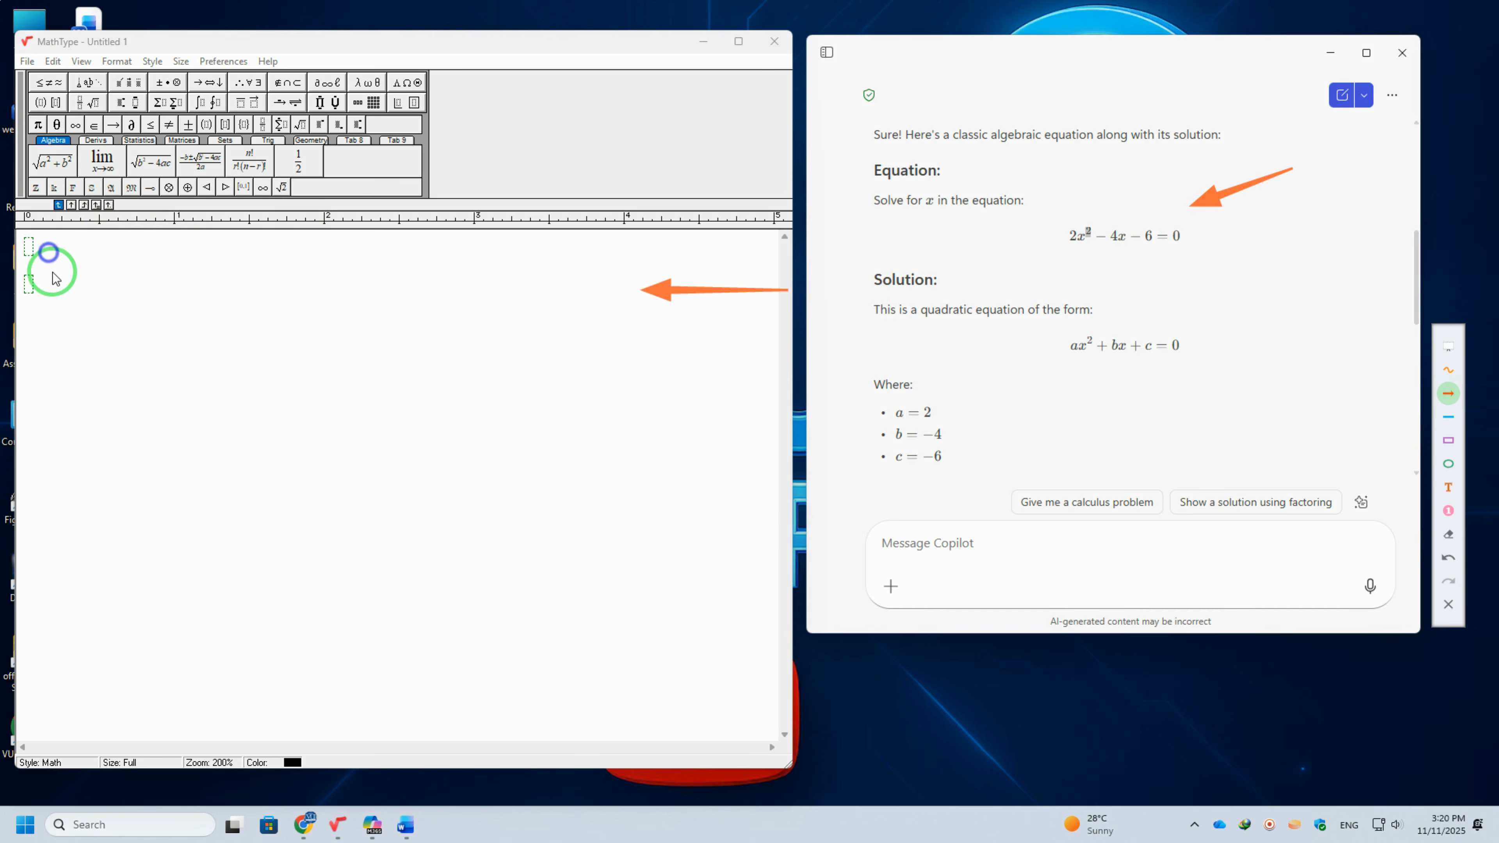
Enter the equation 2x² − 4x − 6 = 0 on MathType's first line, formatting the 2 after x as a superscript
click(26, 251)
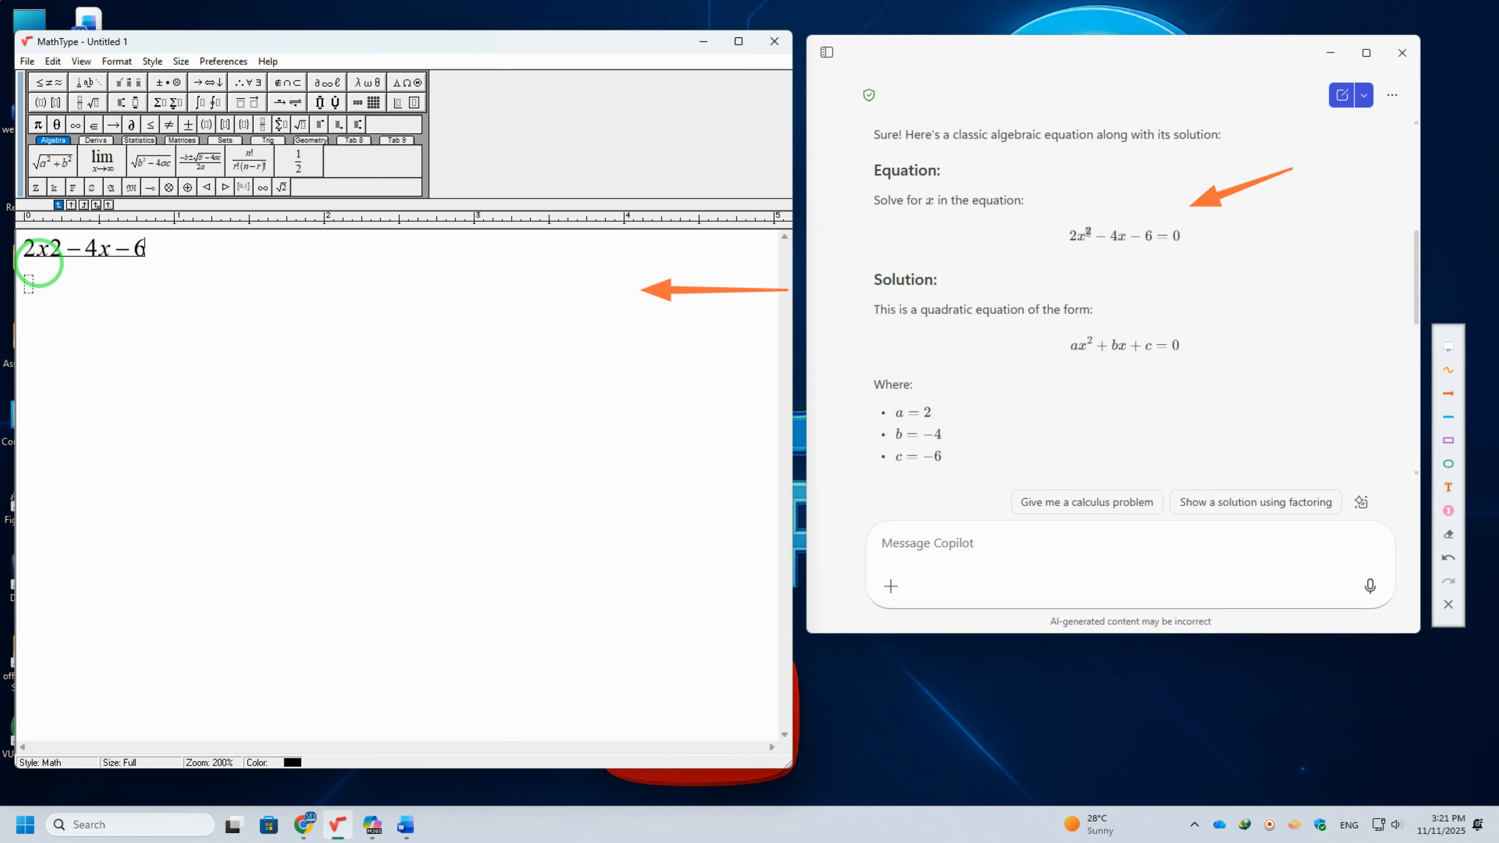
text(0)
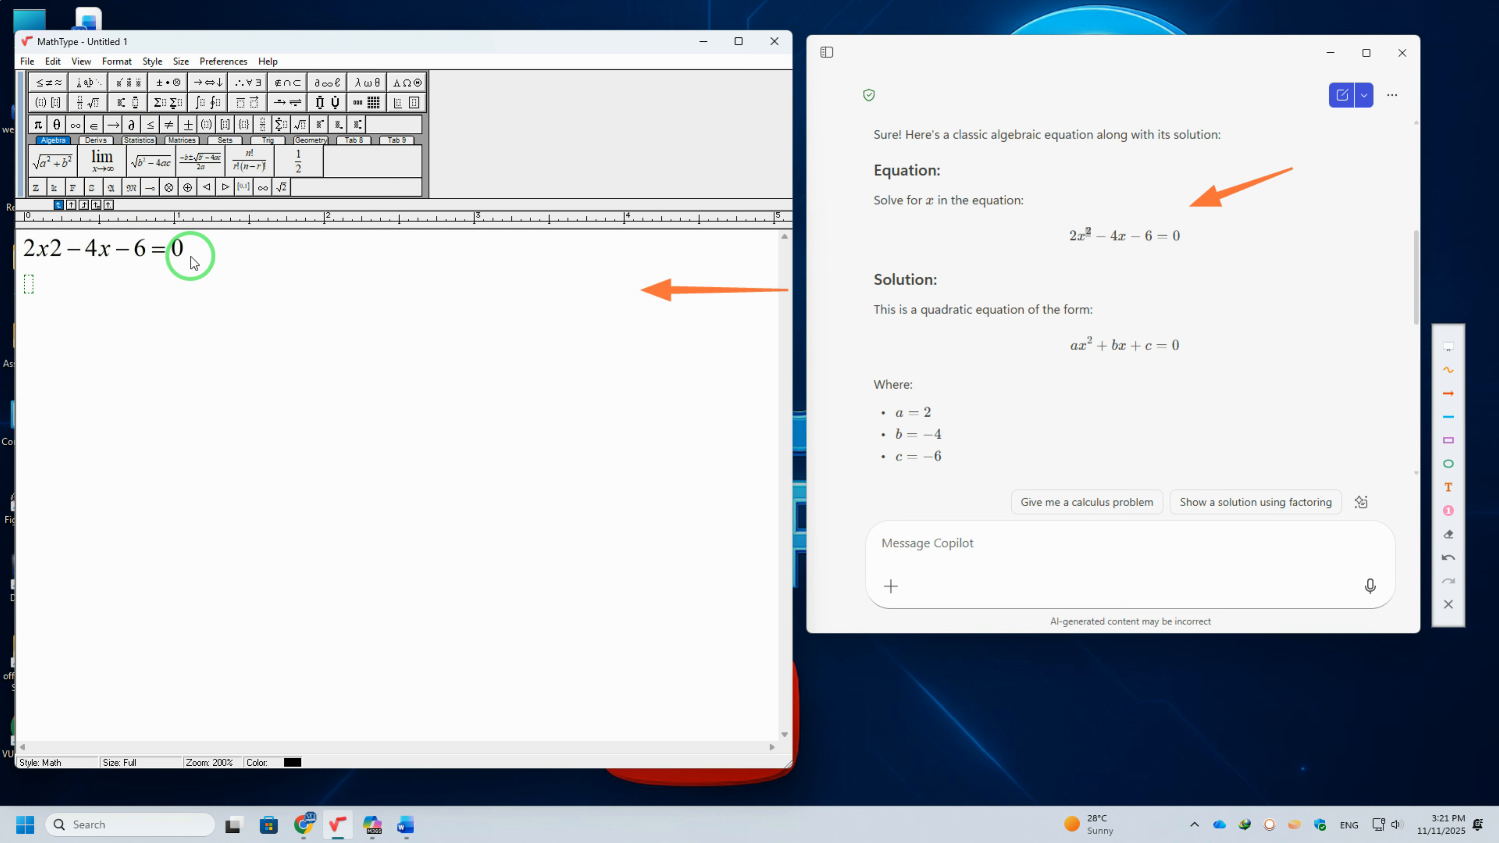
drag(62, 250, 54, 249)
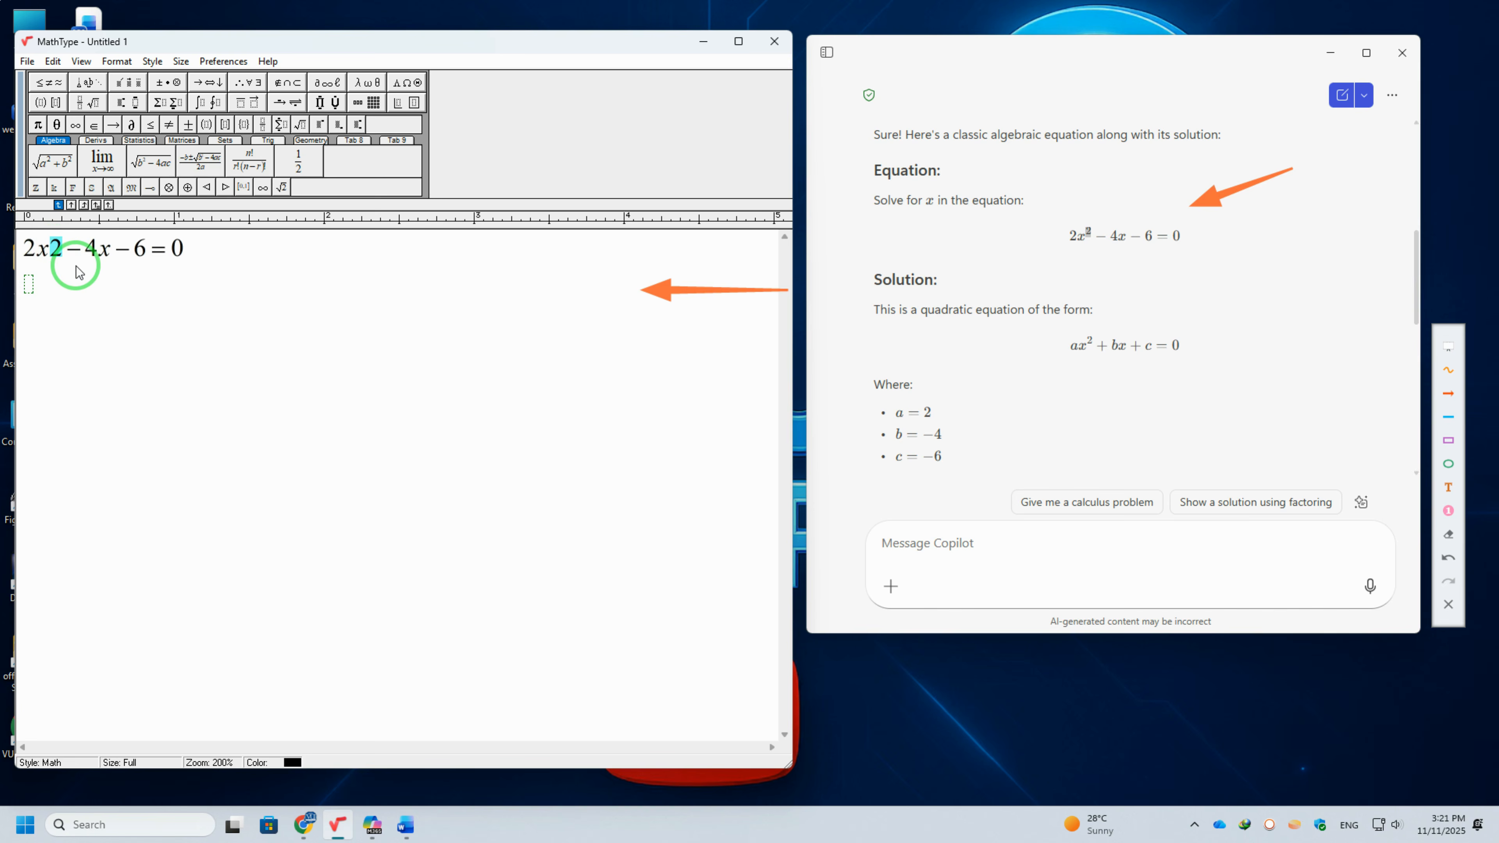
click(127, 107)
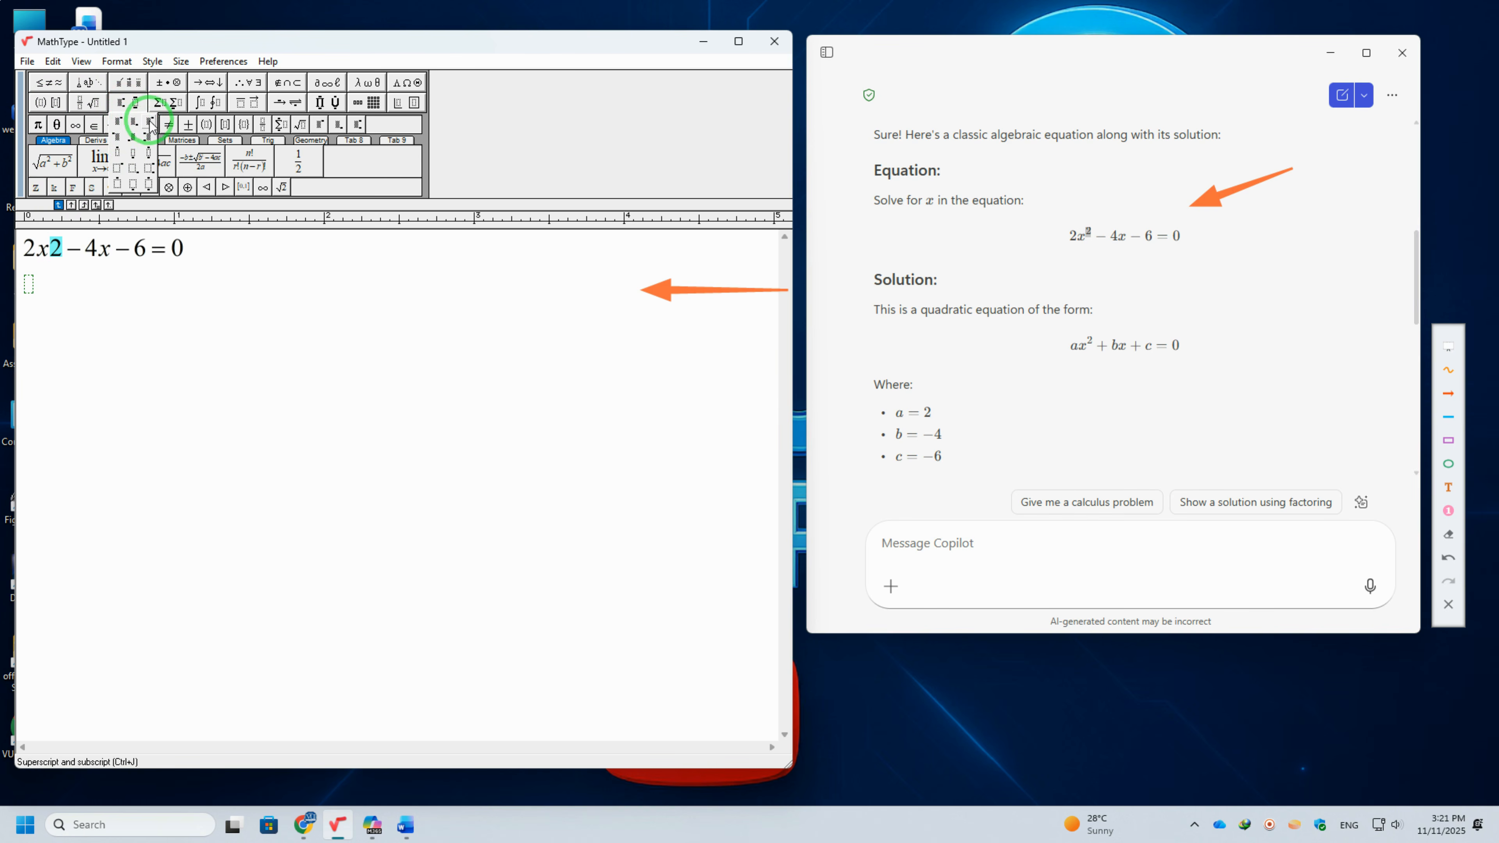
click(123, 129)
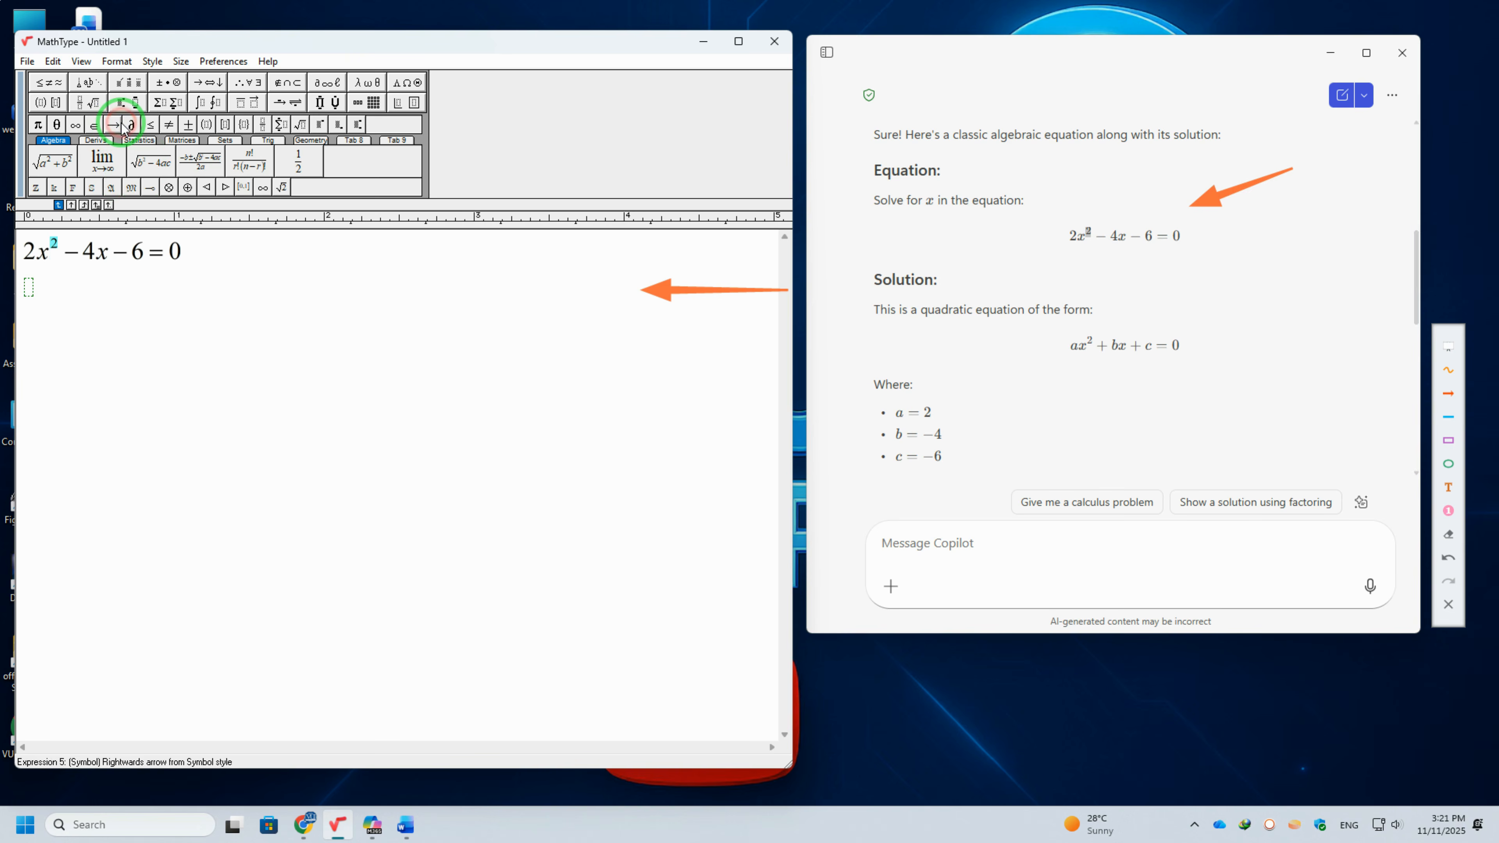
click(197, 260)
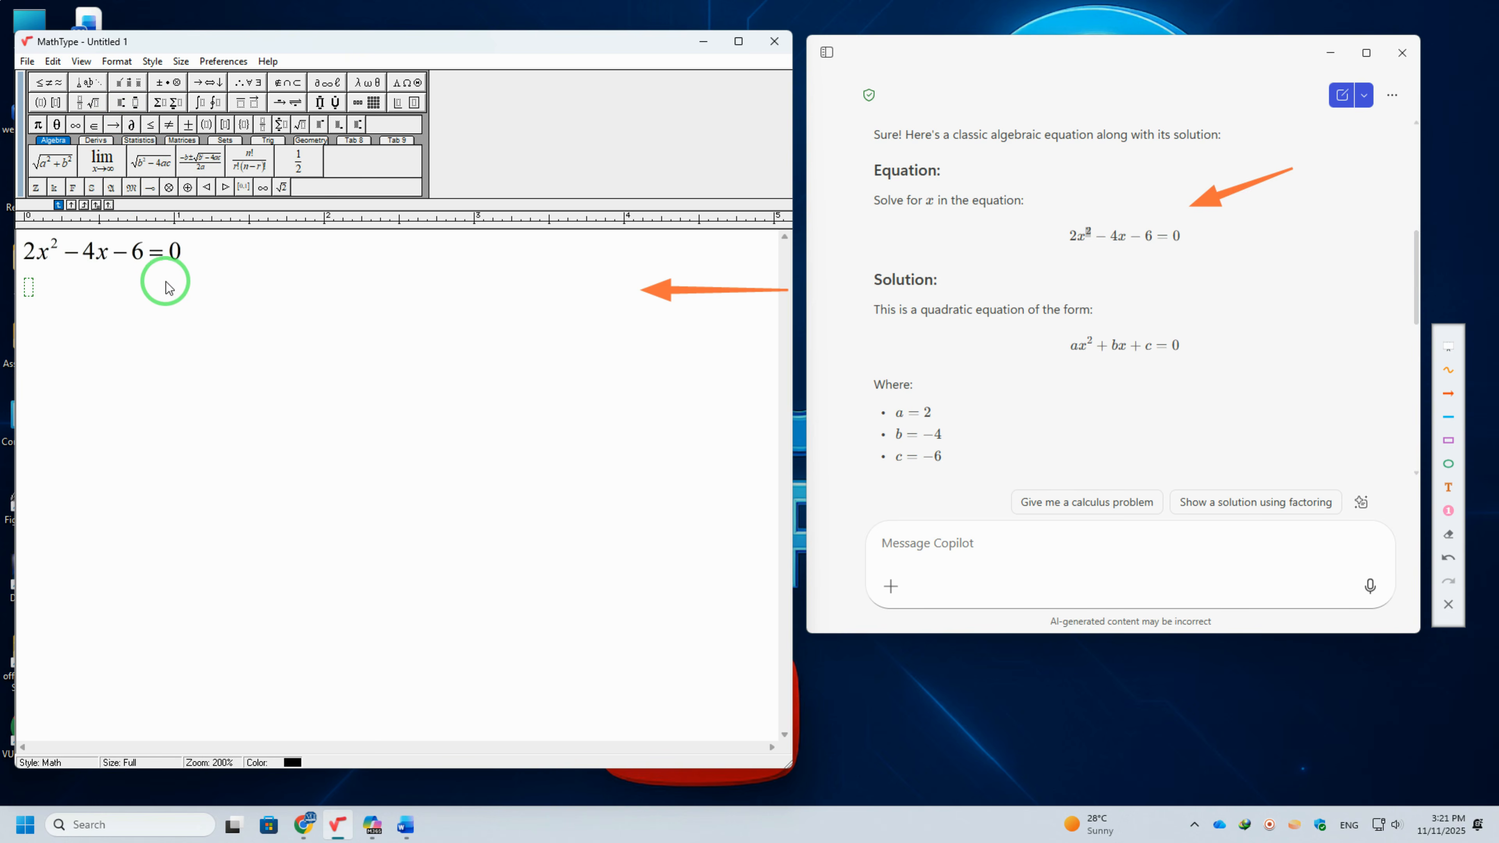
Delete the exponent in the first equation, re-enter 2 after x and format it as a superscript again
click(58, 251)
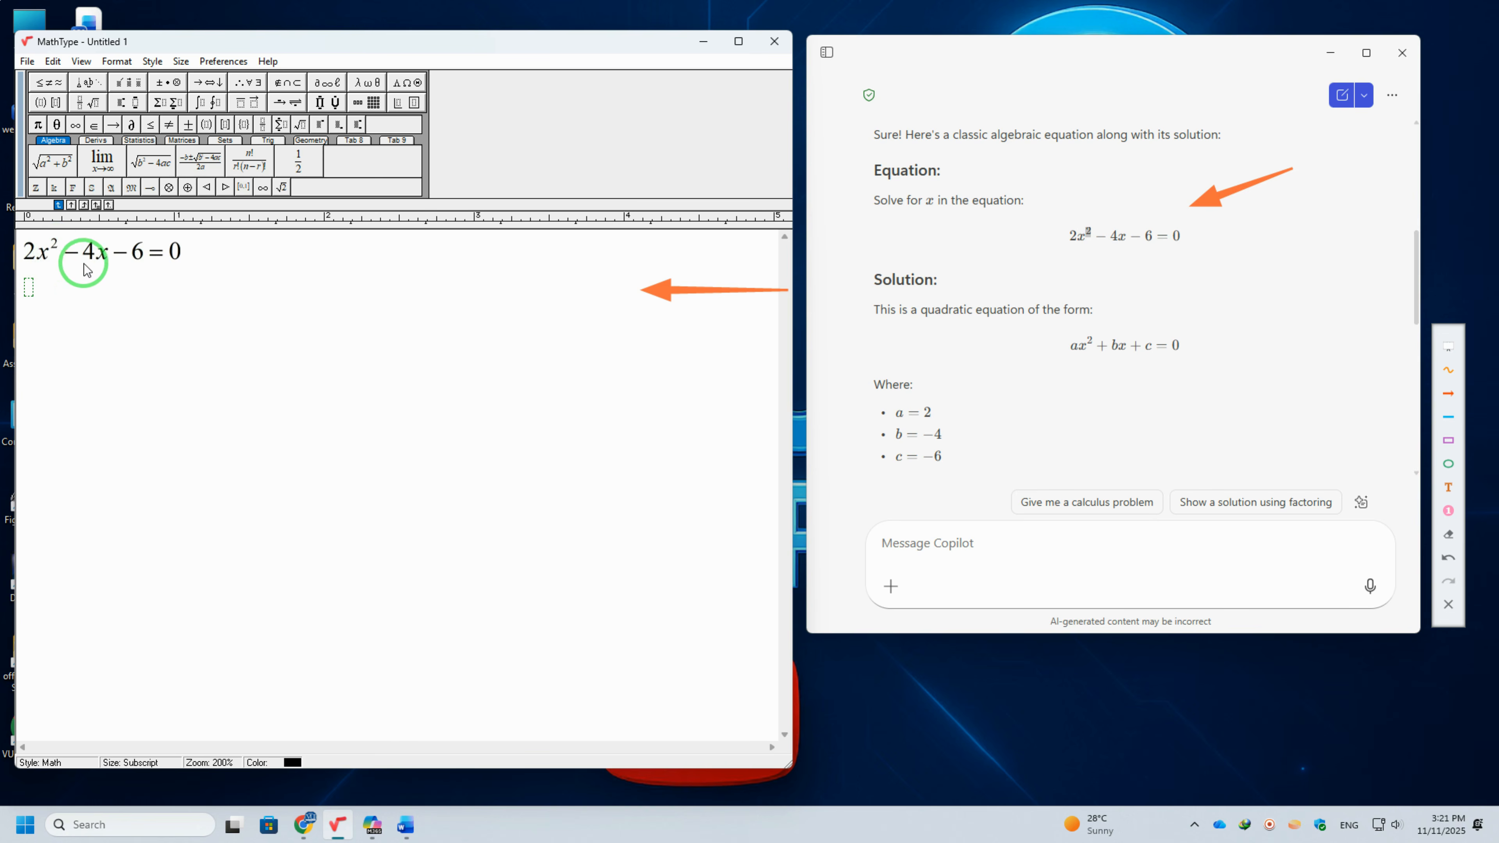
double_click(52, 243)
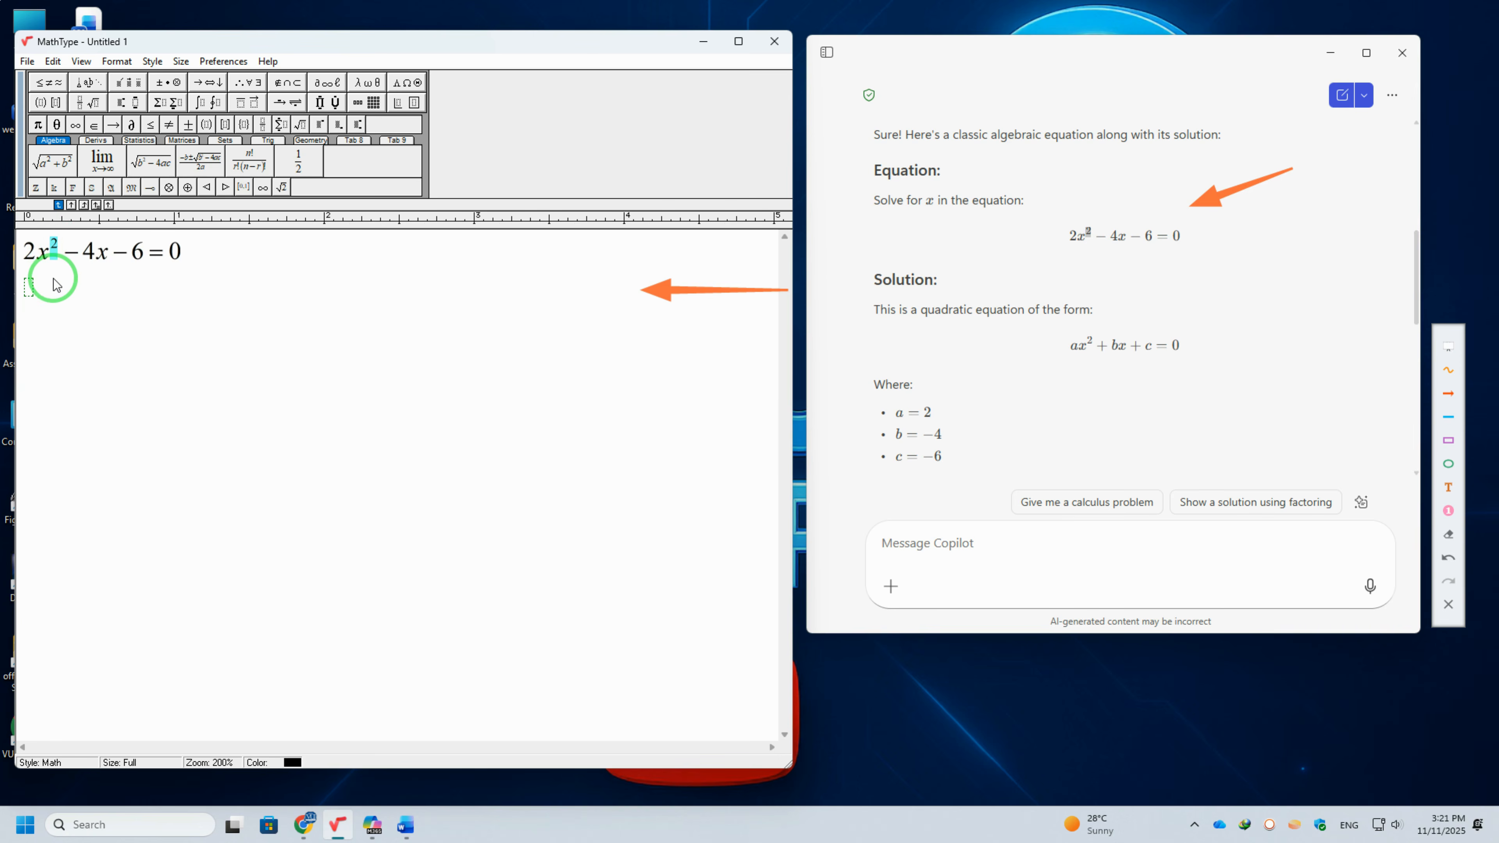
key(Delete)
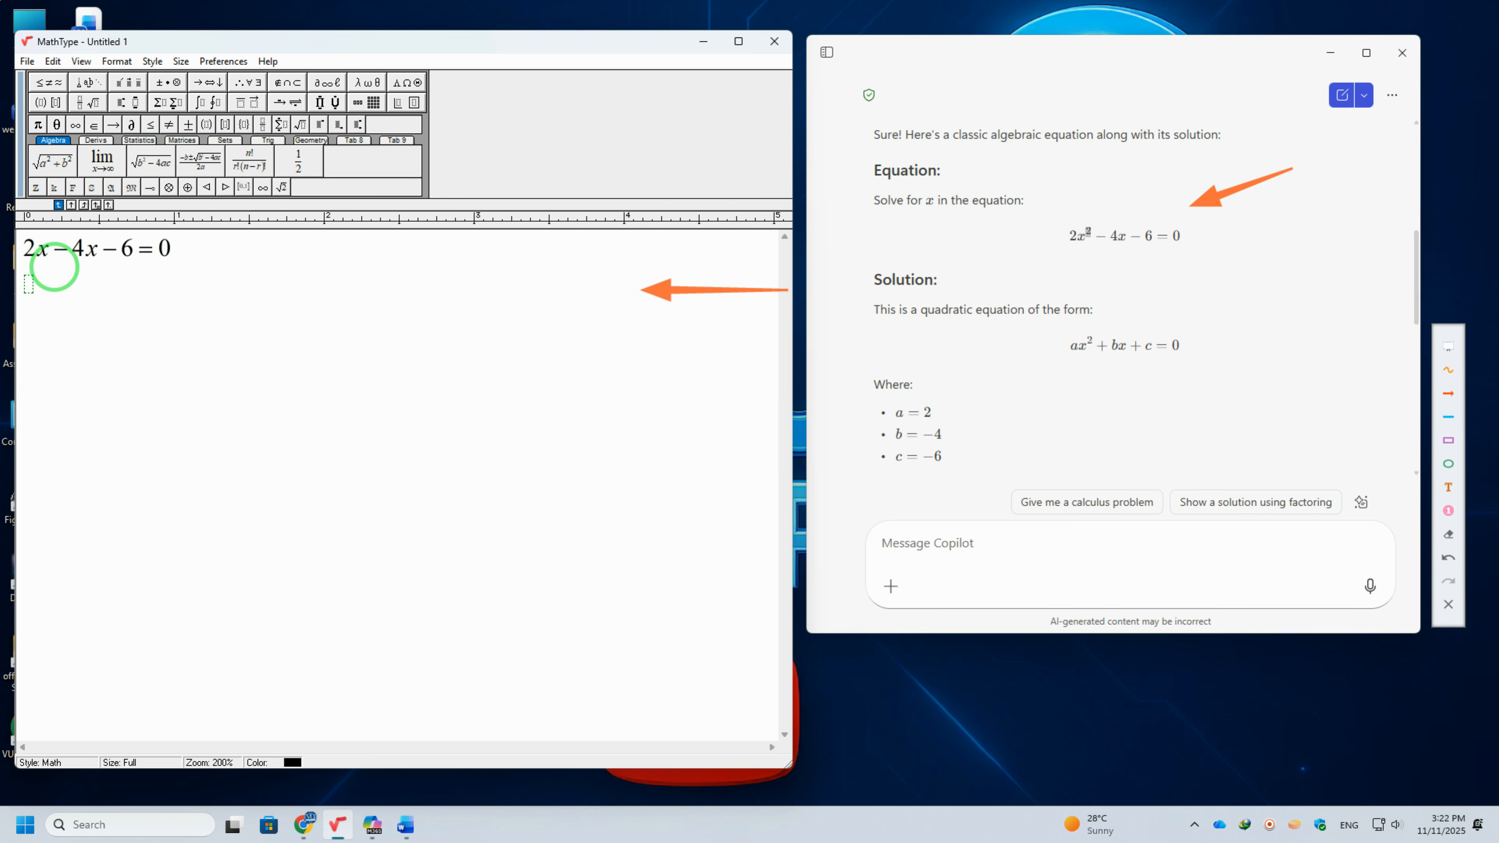
text(2)
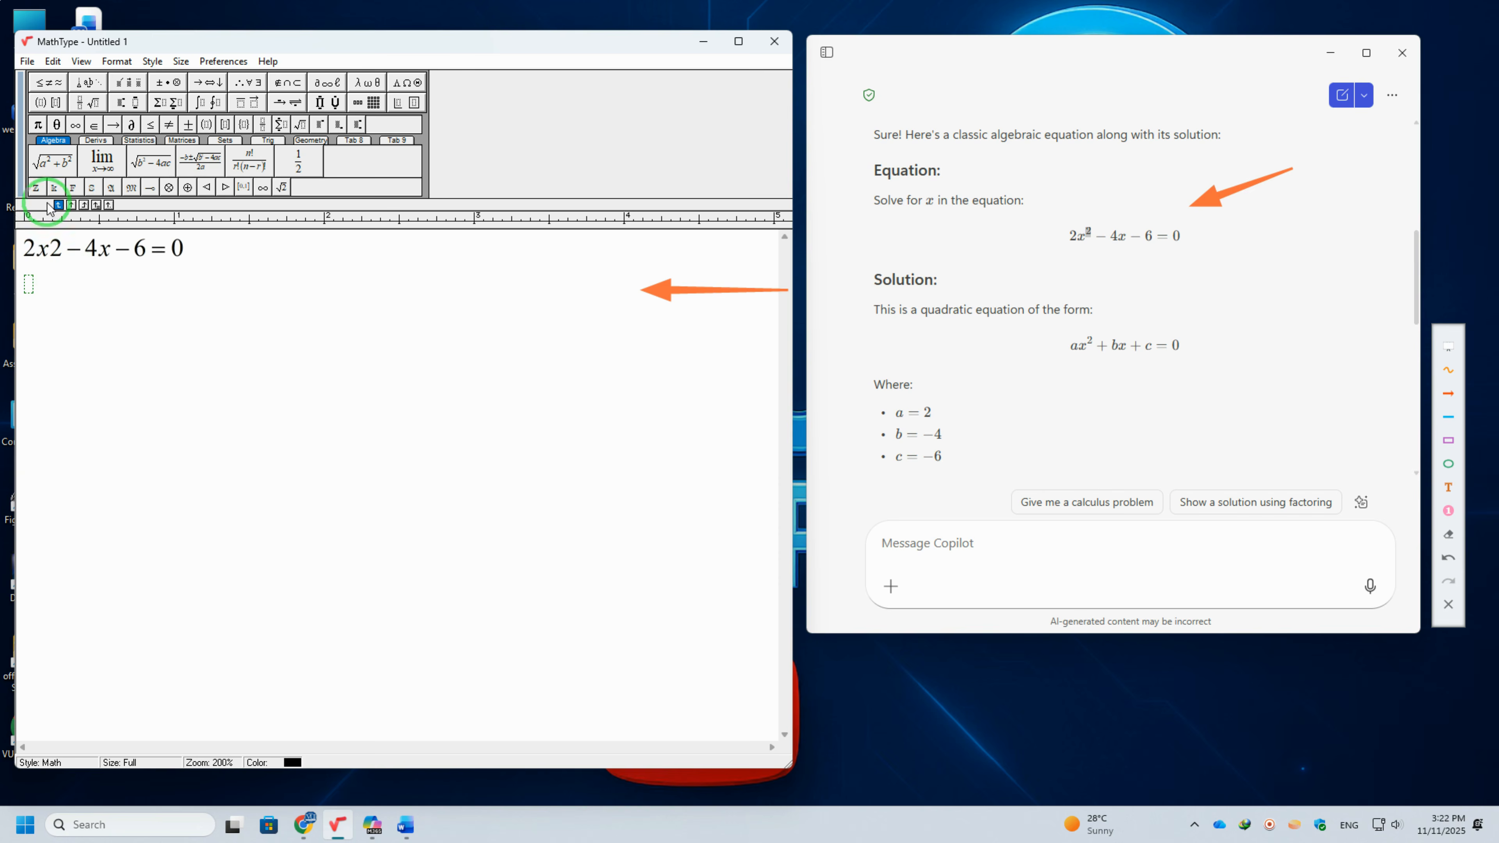
click(61, 255)
double_click(61, 255)
click(121, 102)
click(121, 142)
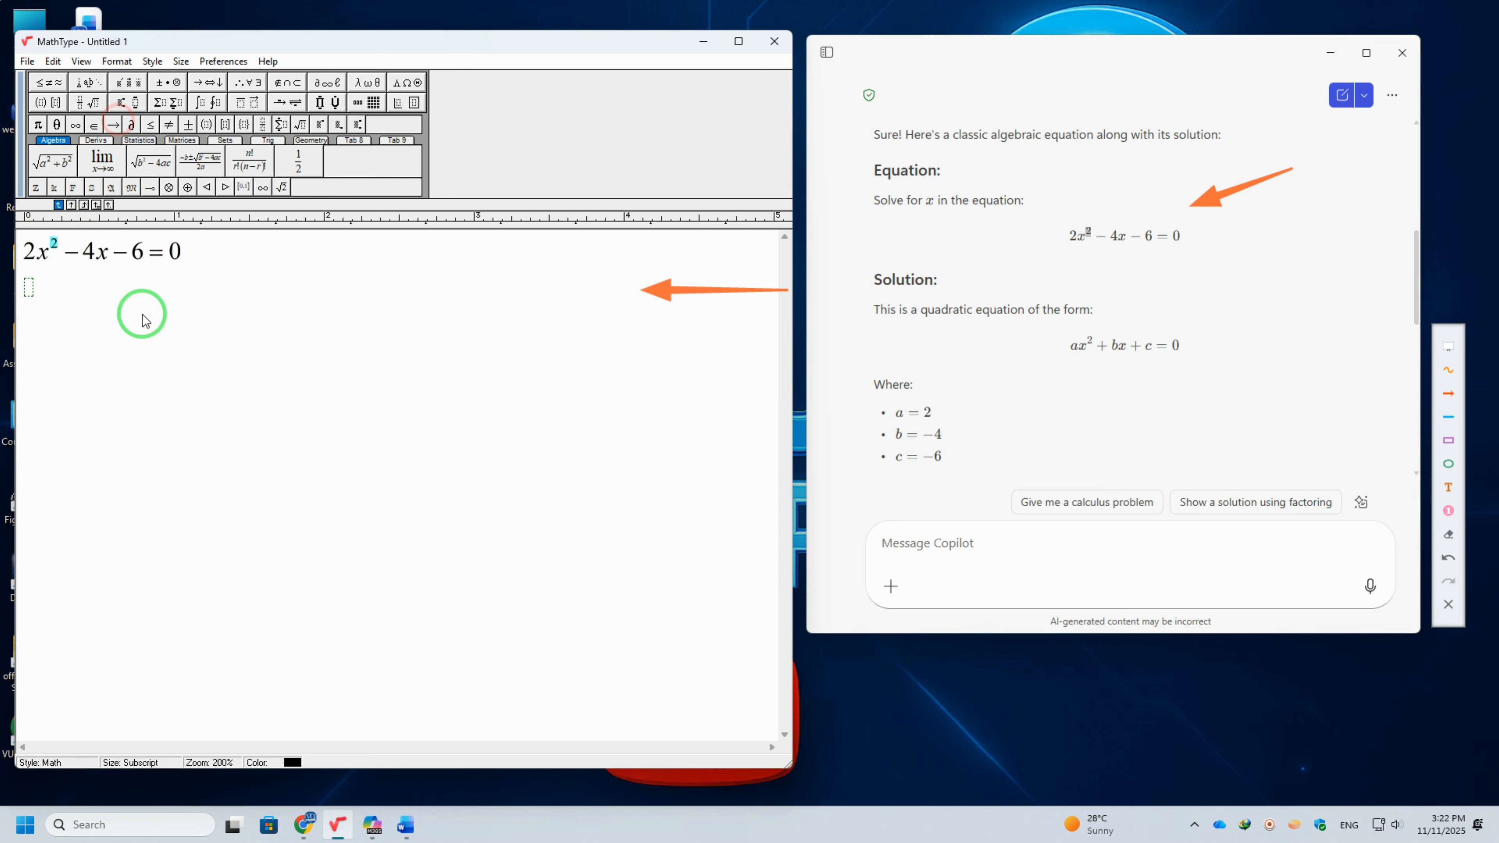
click(192, 255)
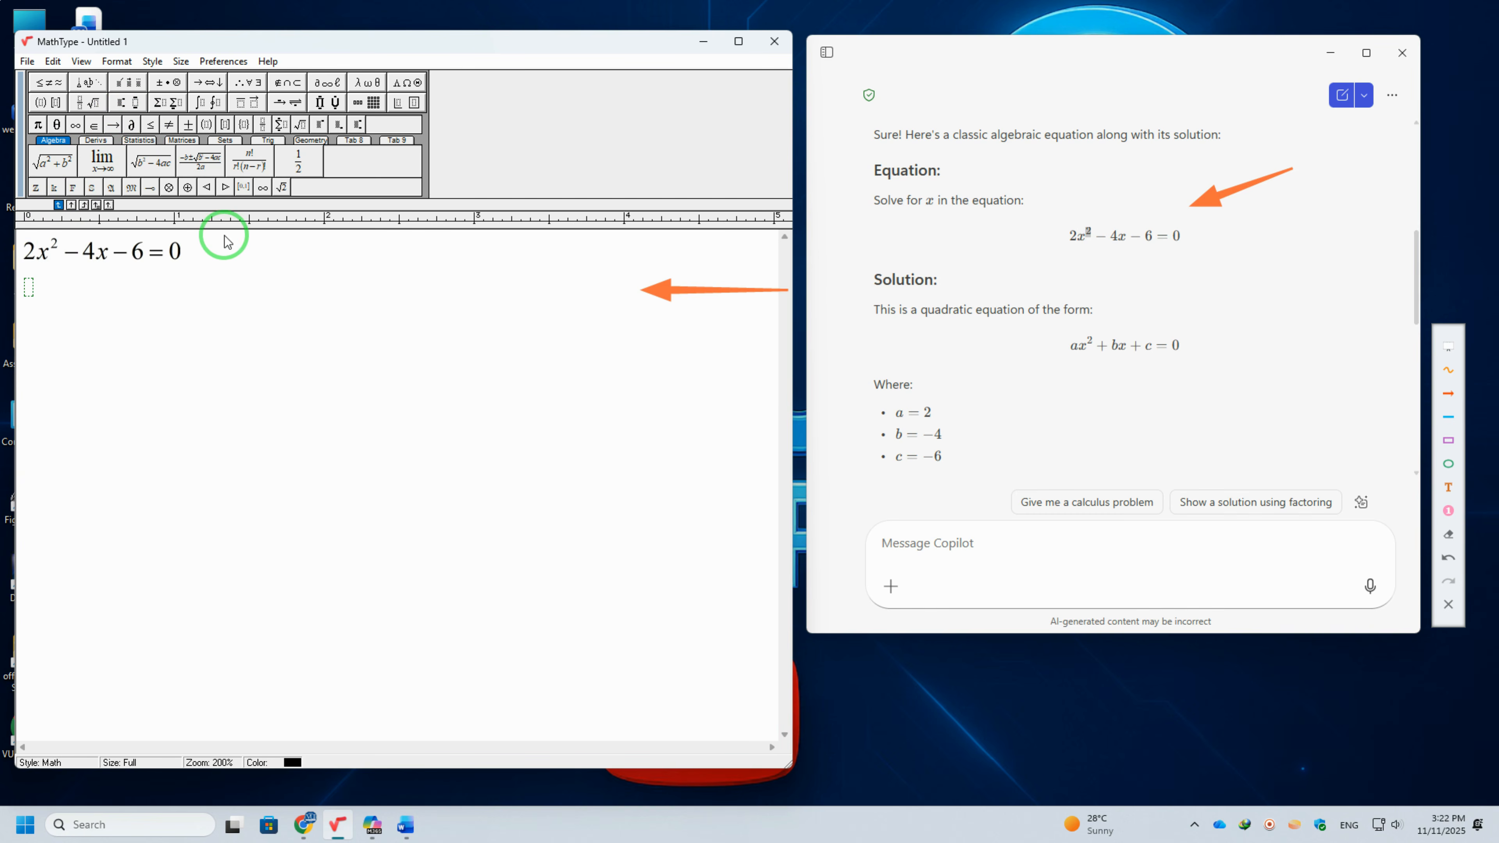
Enter the equation ax² + bx + c = 0 on the second line, formatting the 2 after x as a superscript
key(Return)
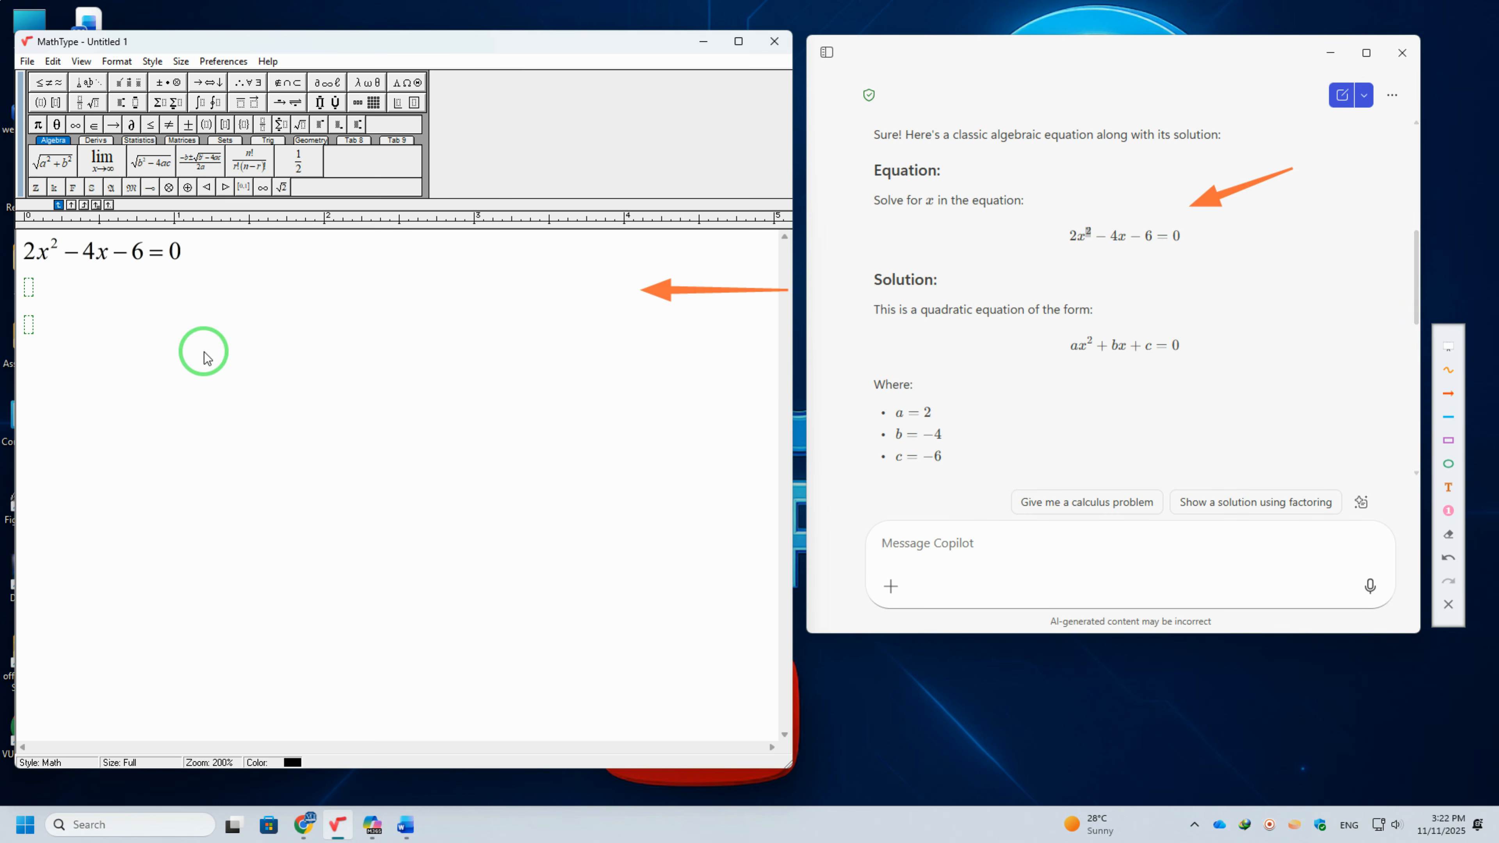
text(ax2+bx+c=0)
click(55, 293)
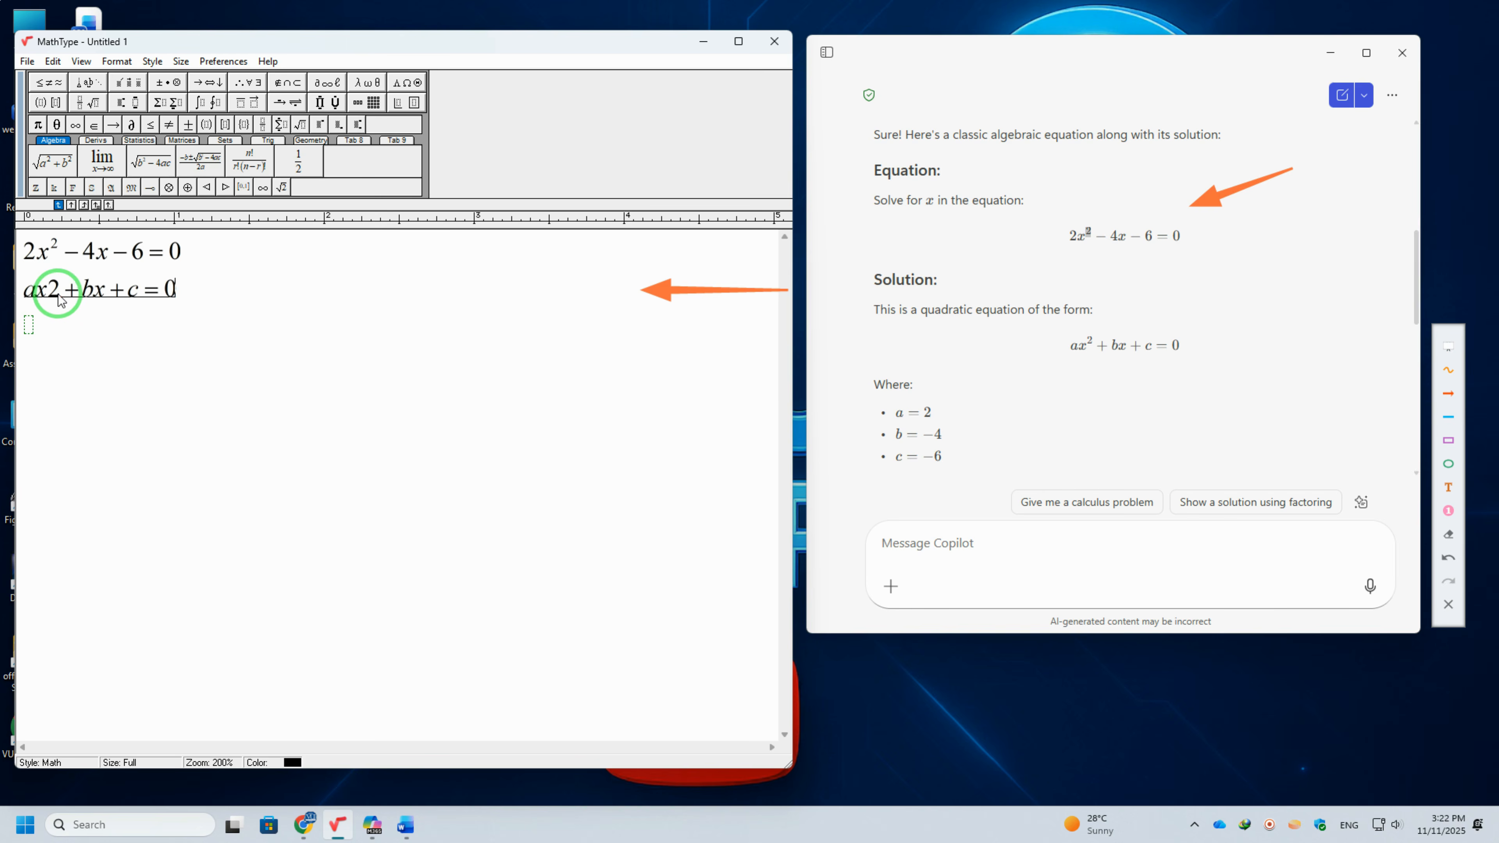
double_click(55, 294)
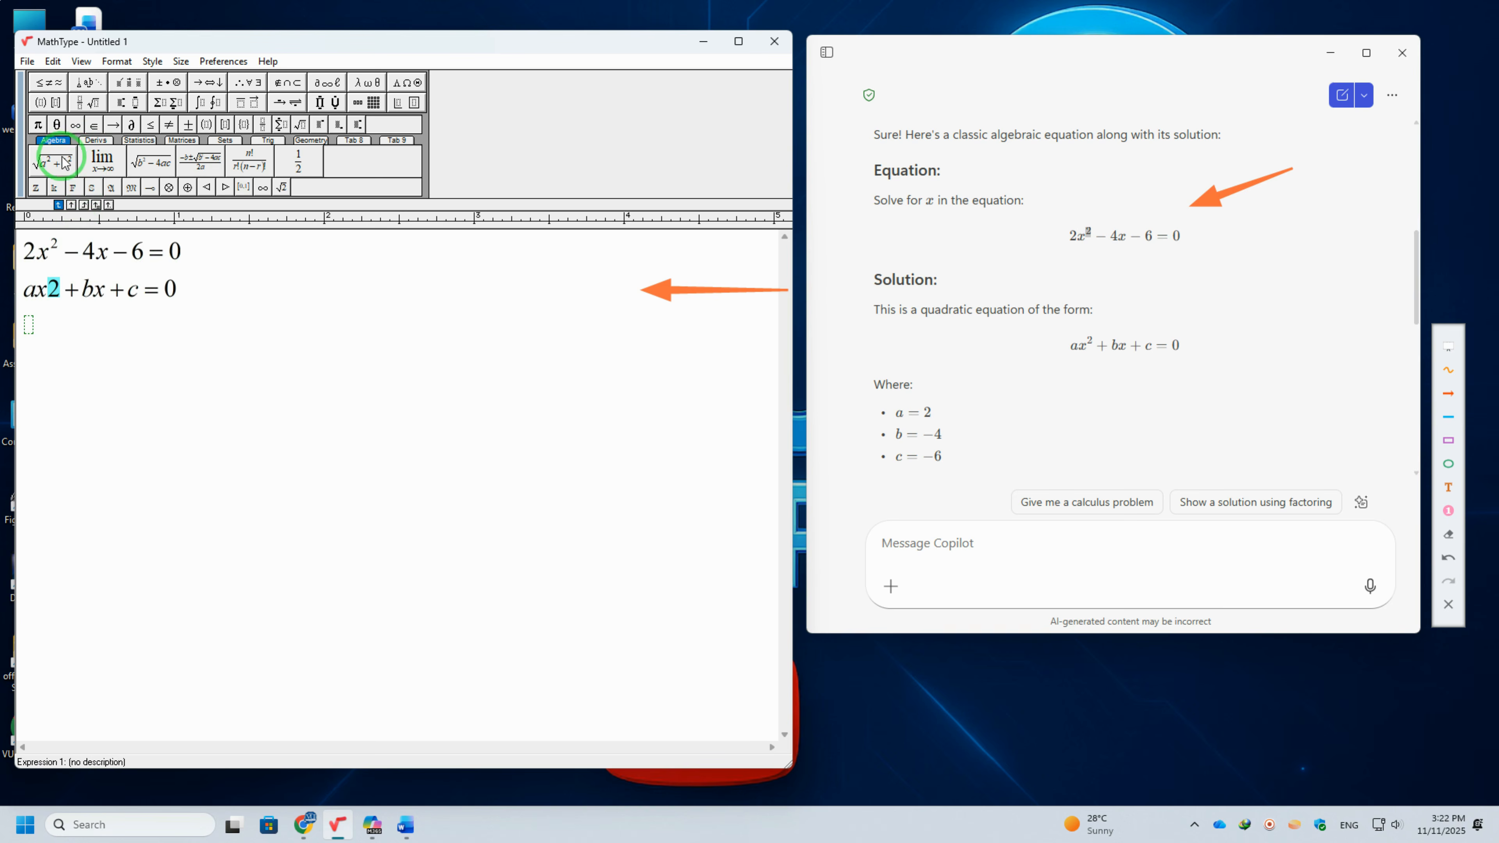
click(121, 103)
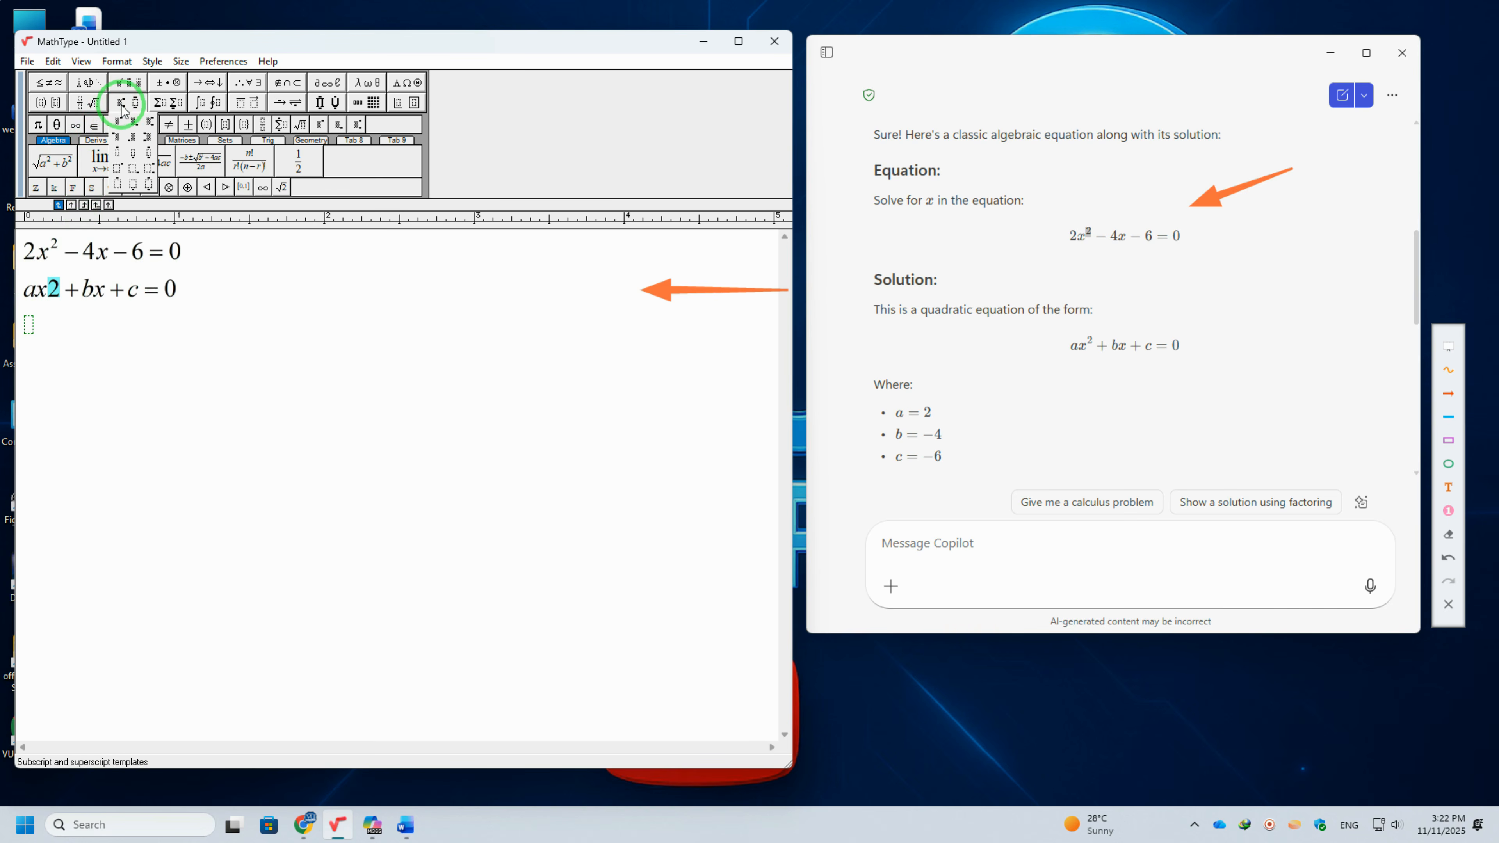
click(121, 125)
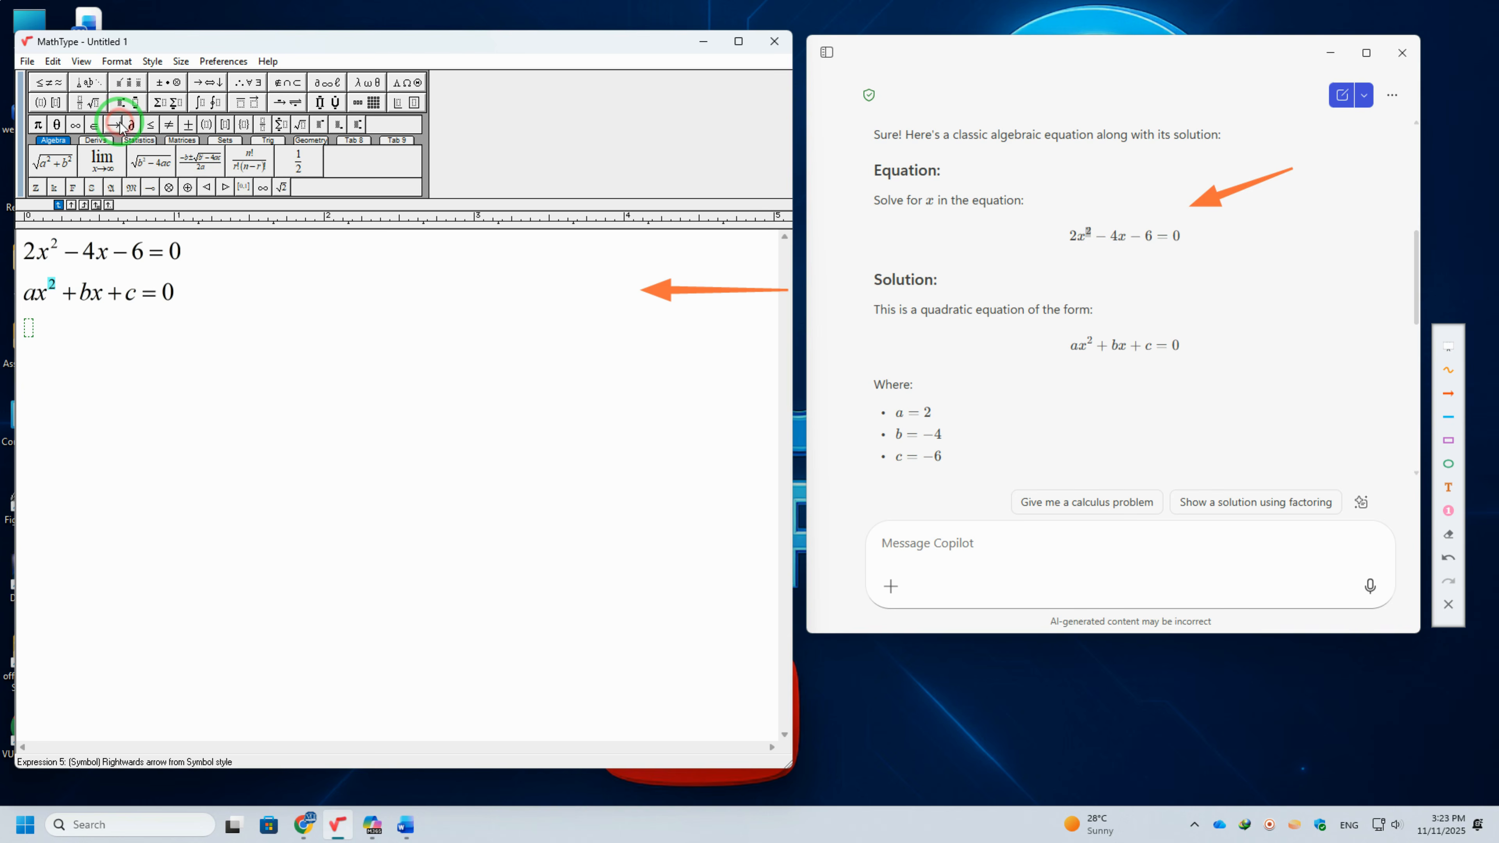
click(176, 292)
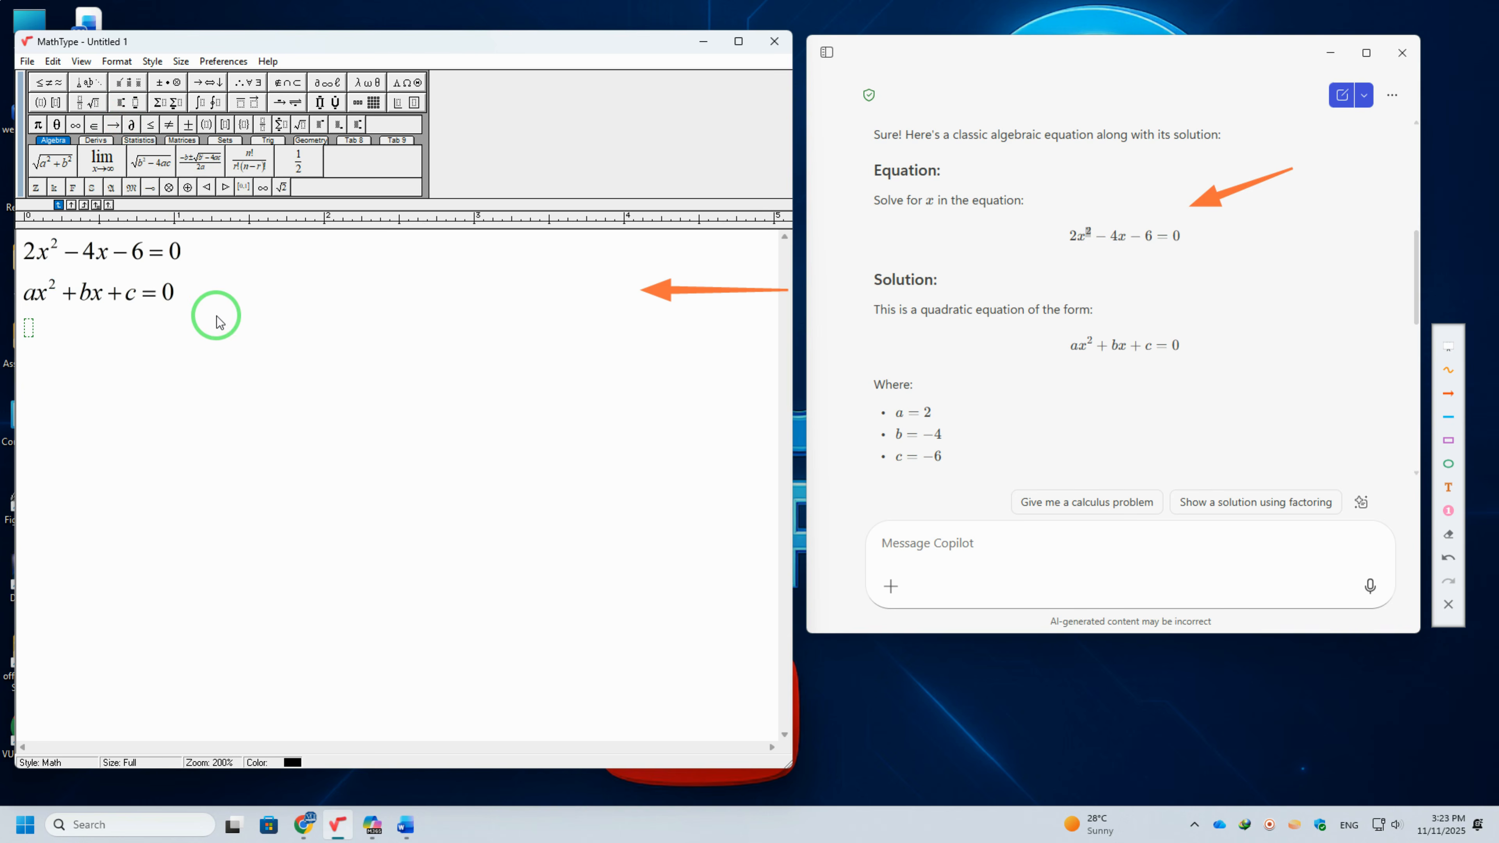
Add four lines below the second equation reading where:, a = 2, b = −4 and c = −6
key(Return)
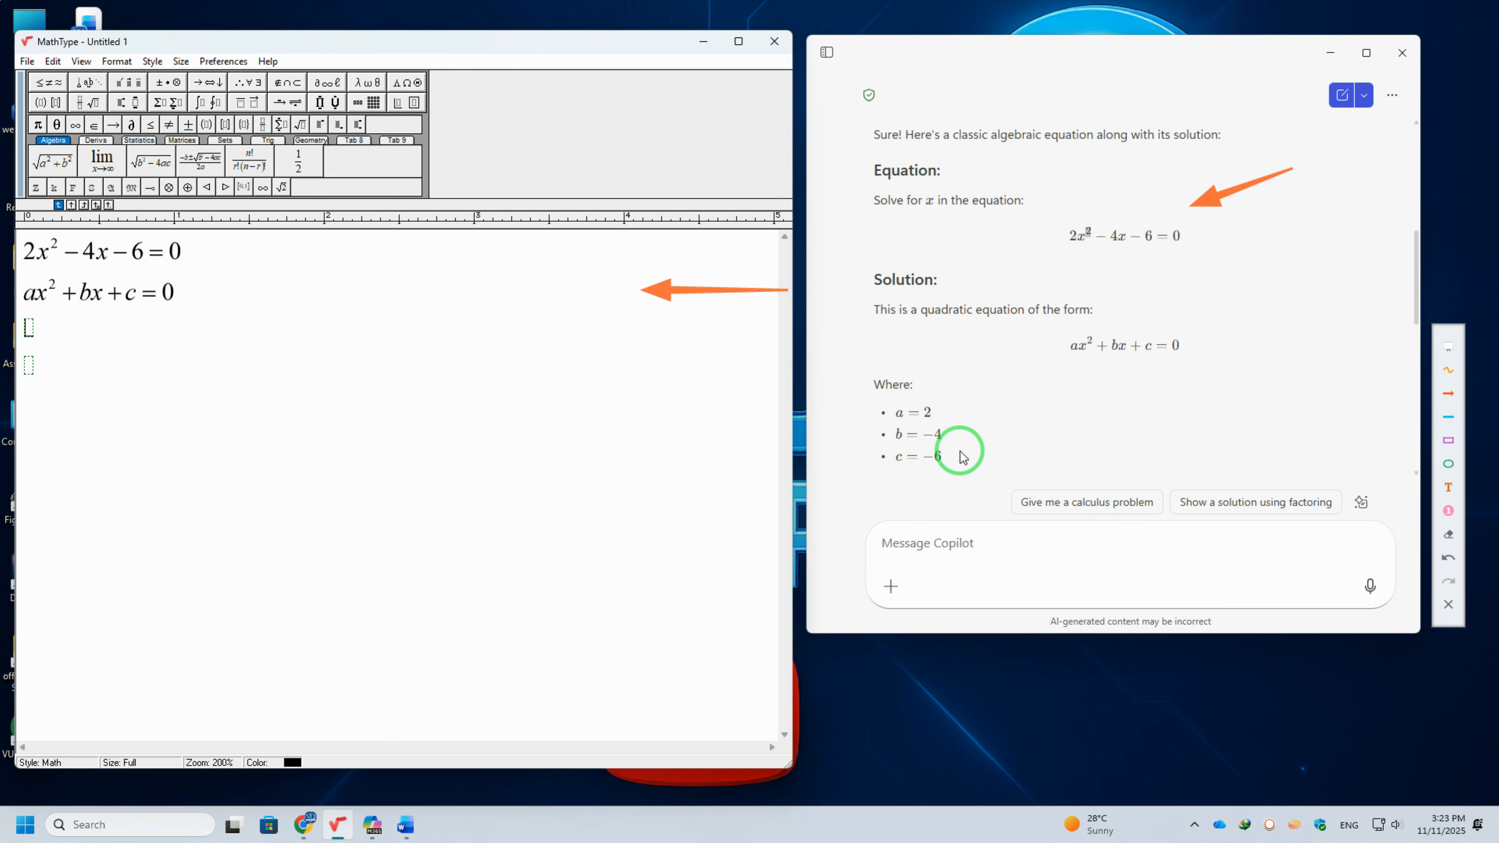
text(where)
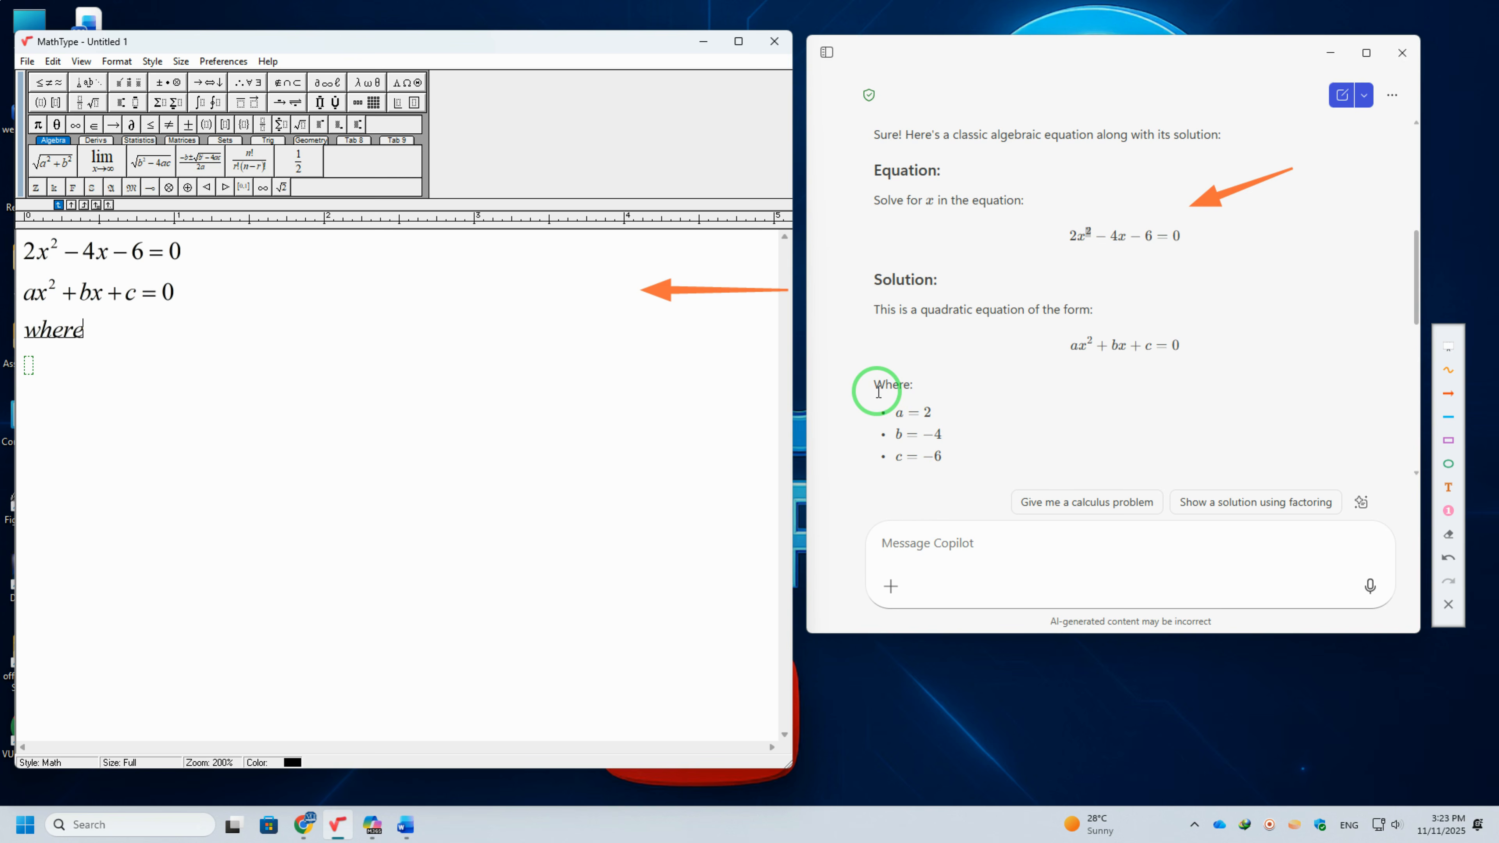
text(:)
key(Return)
text(a=2)
key(Return)
text(b=-4)
key(Return)
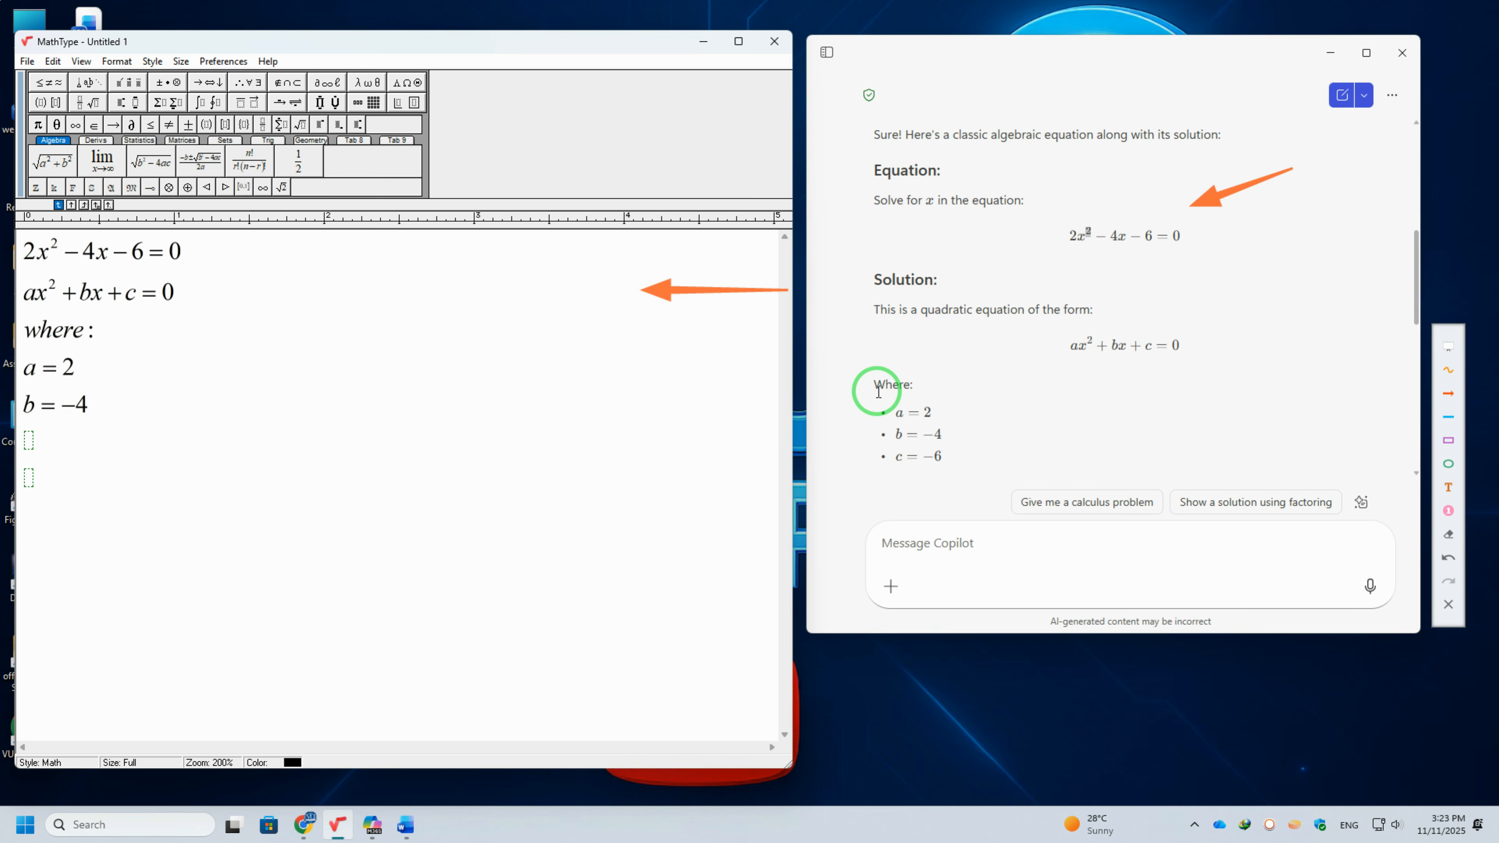
text(c=-6)
key(Return)
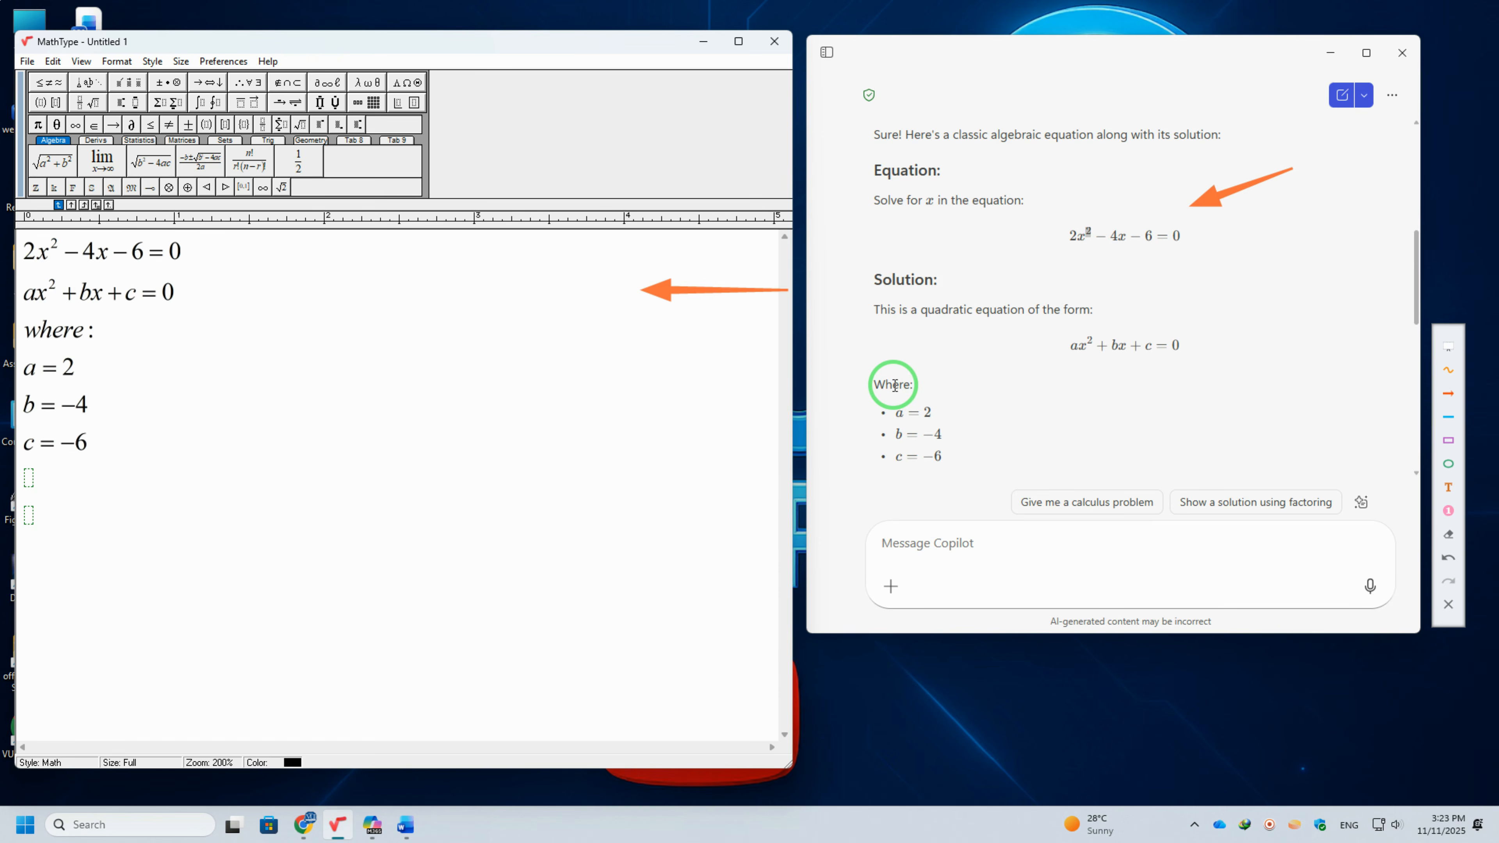
scroll(1178, 413, down, 3)
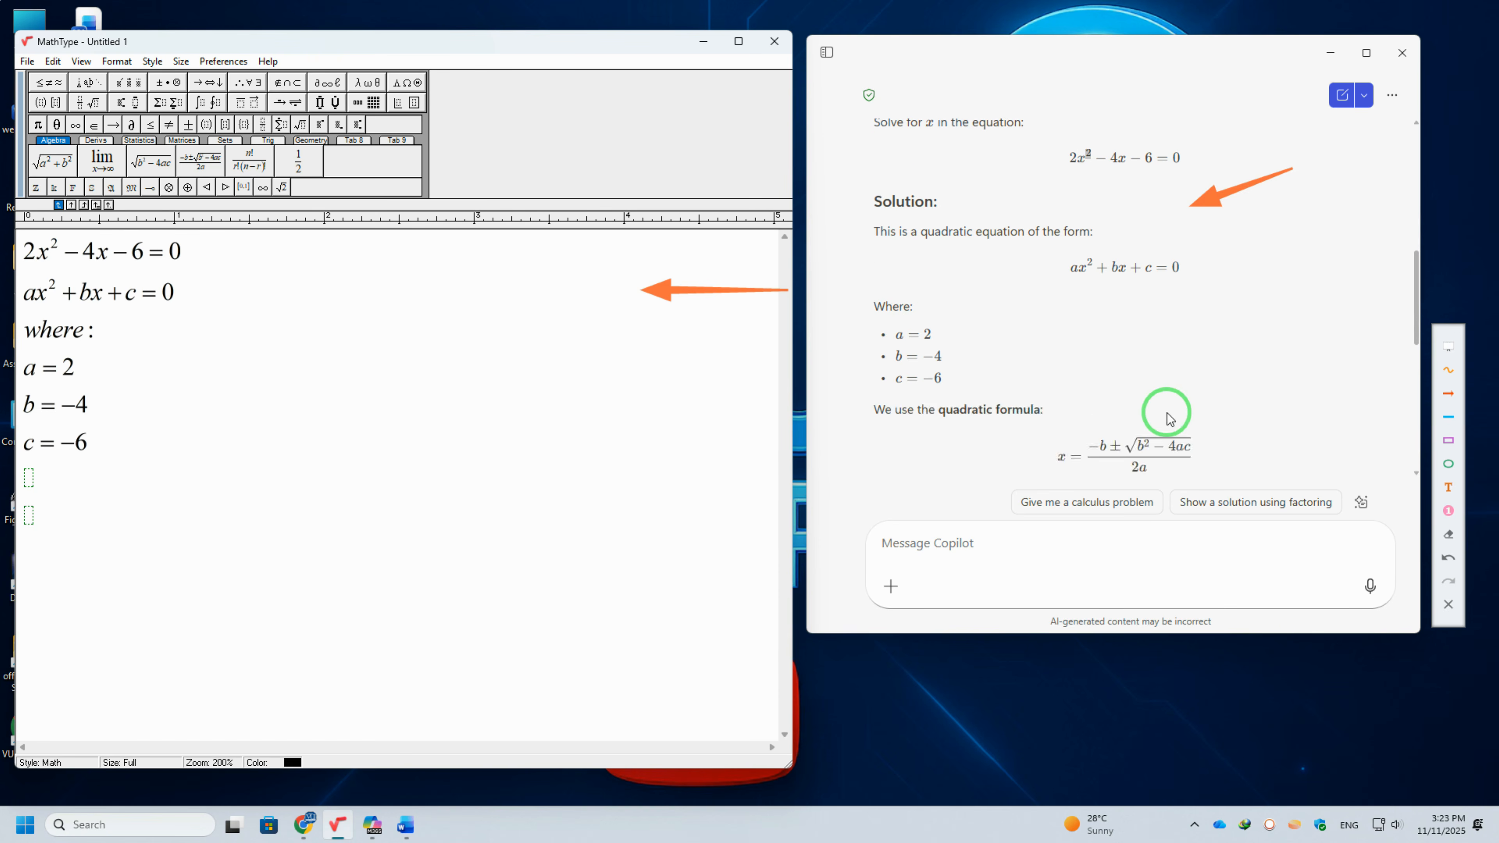
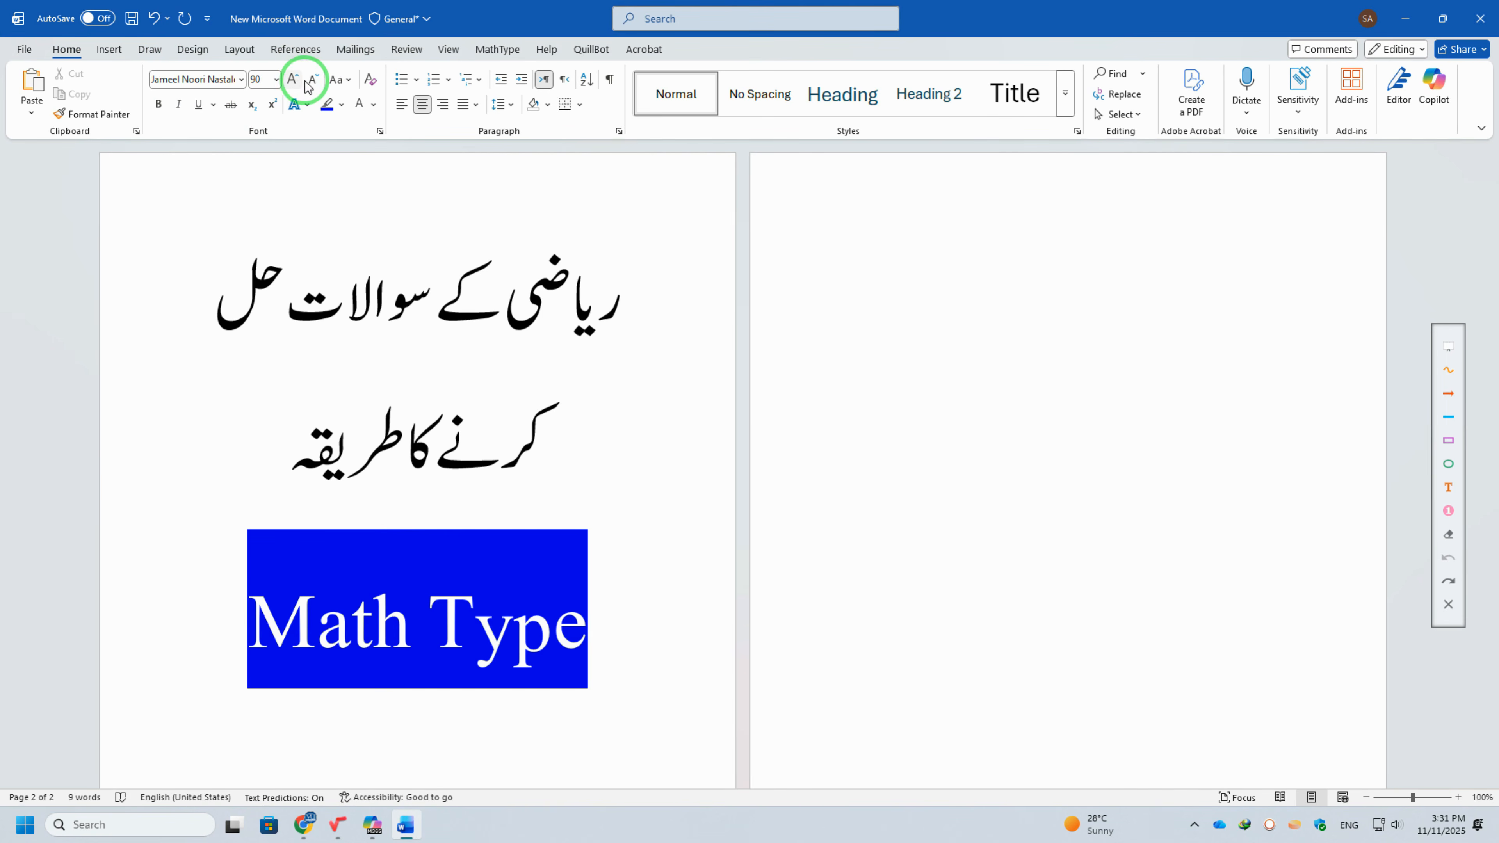
In the Word document, change the first four words of the Urdu title on page one to Times New Roman
click(313, 80)
click(233, 79)
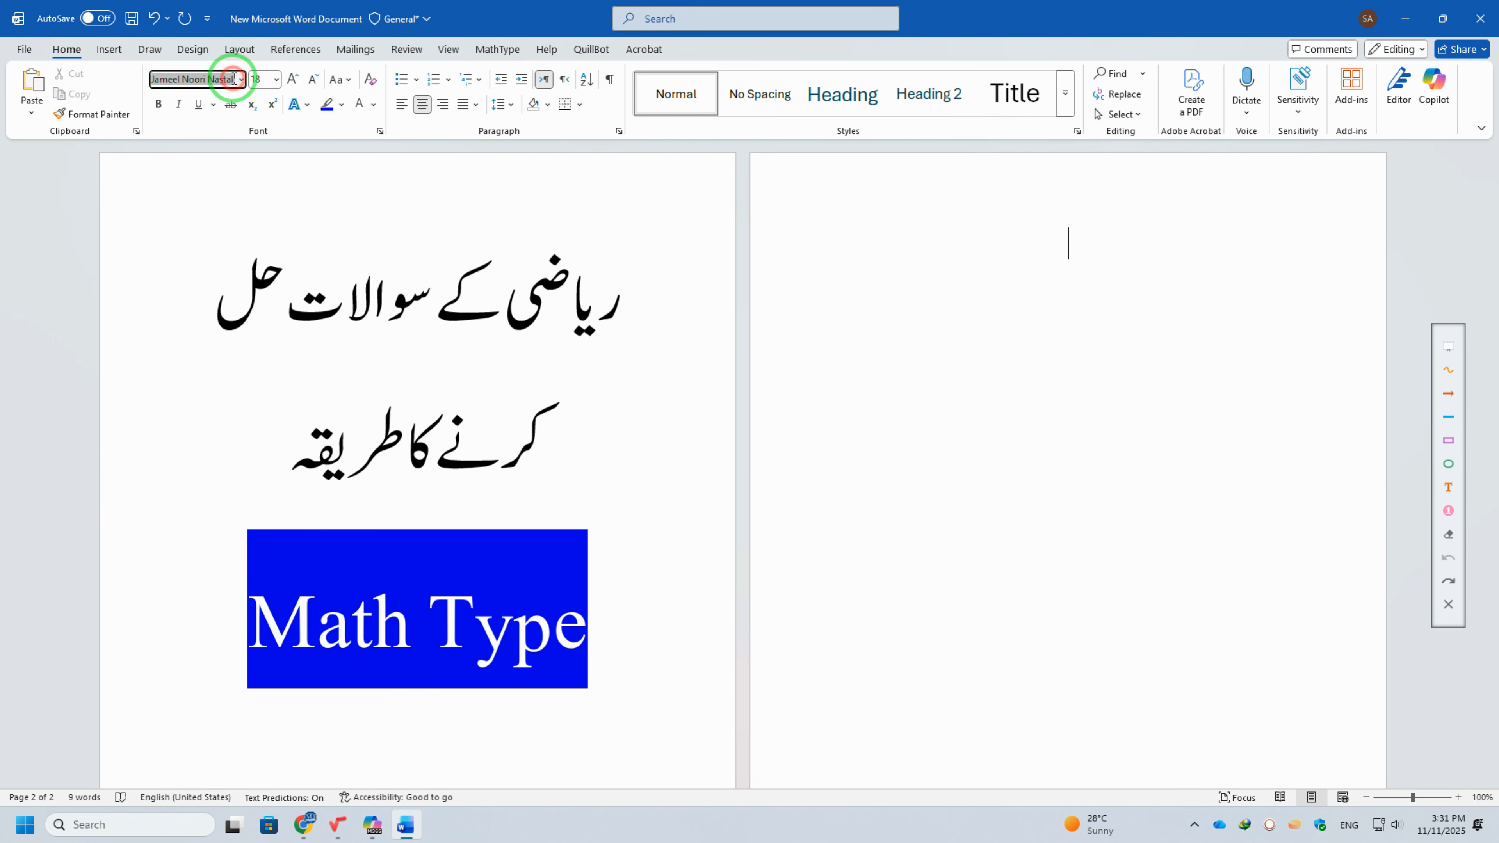
click(151, 168)
click(241, 79)
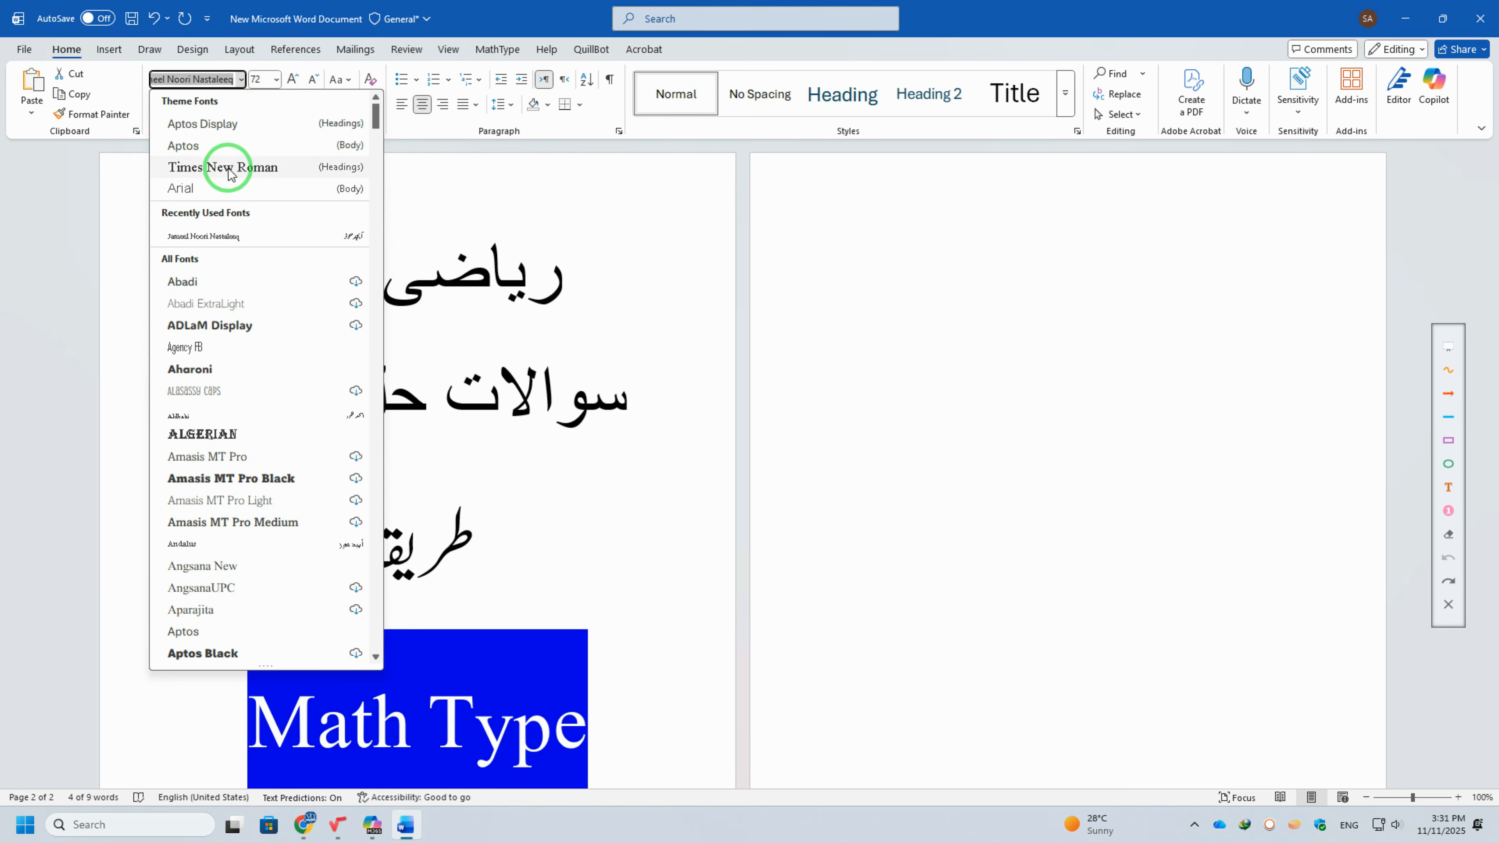
key(Escape)
click(846, 191)
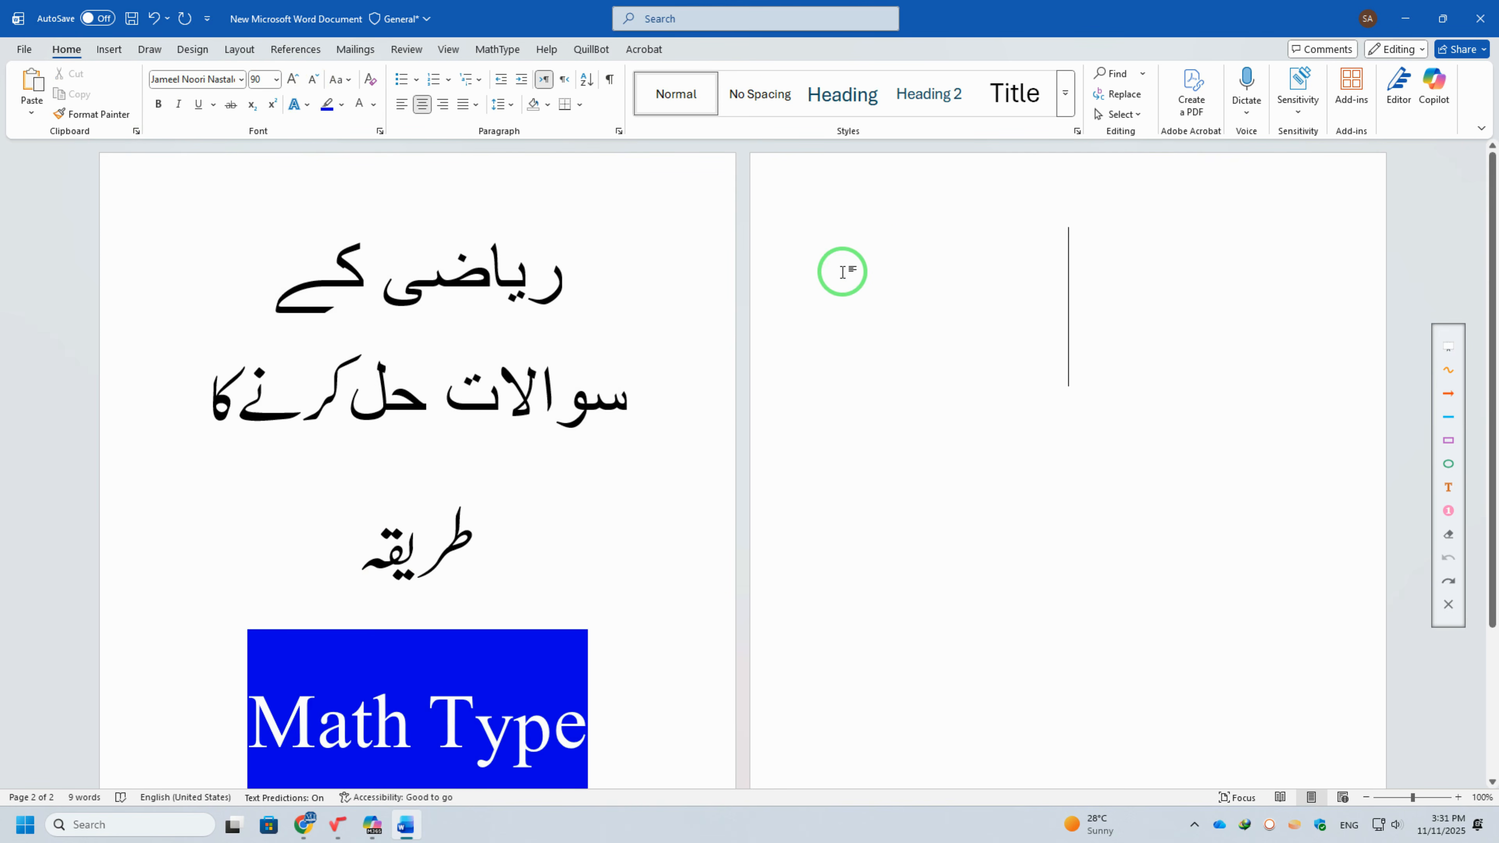
Reduce the font size on the empty second page to 18 and paste the copied MathType solution there
click(310, 83)
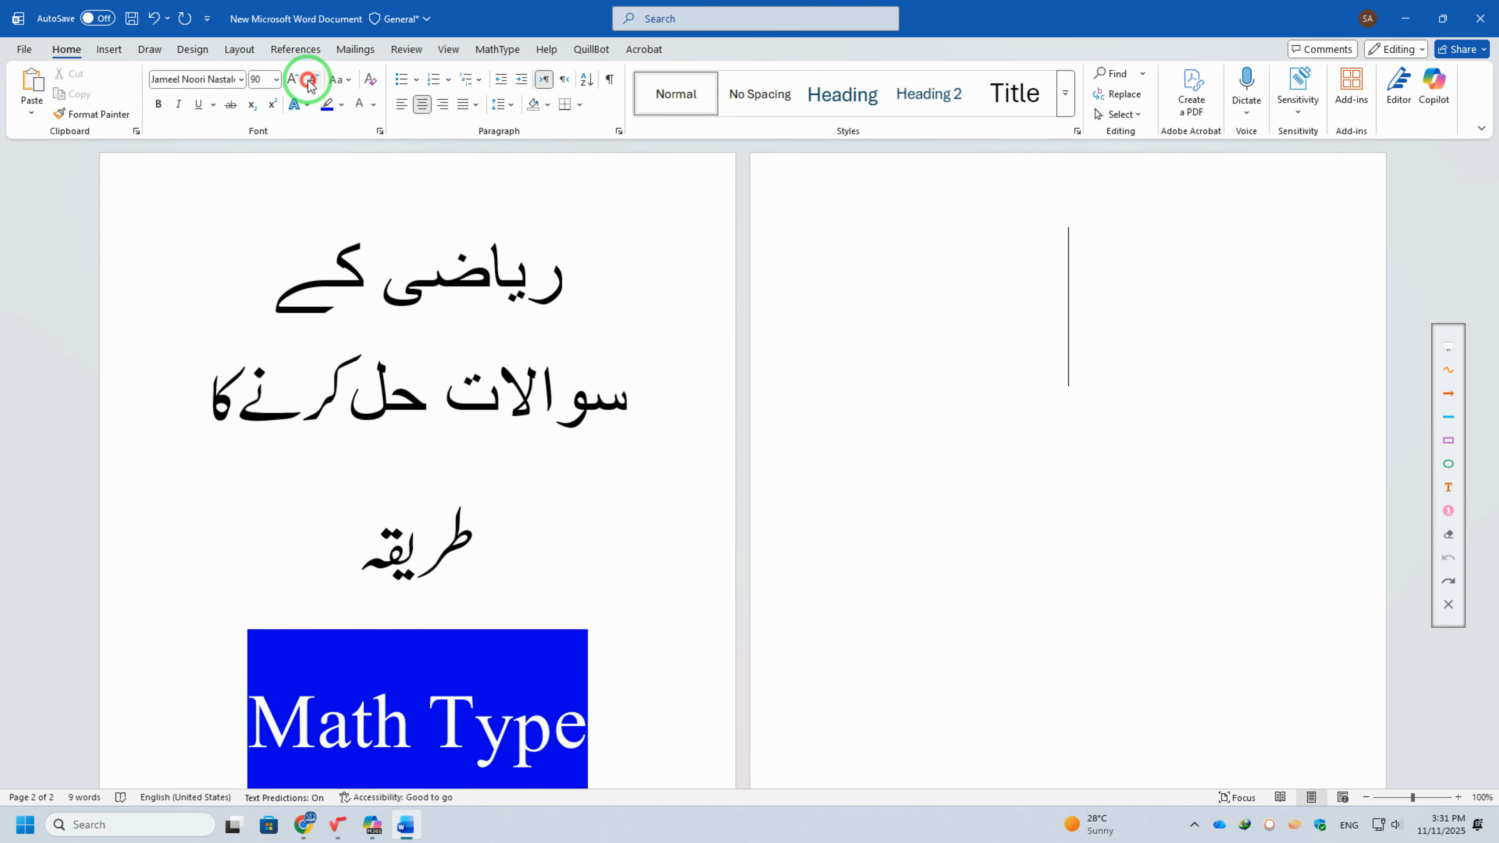
click(307, 81)
click(308, 80)
scroll(1024, 315, up, 2)
click(973, 262)
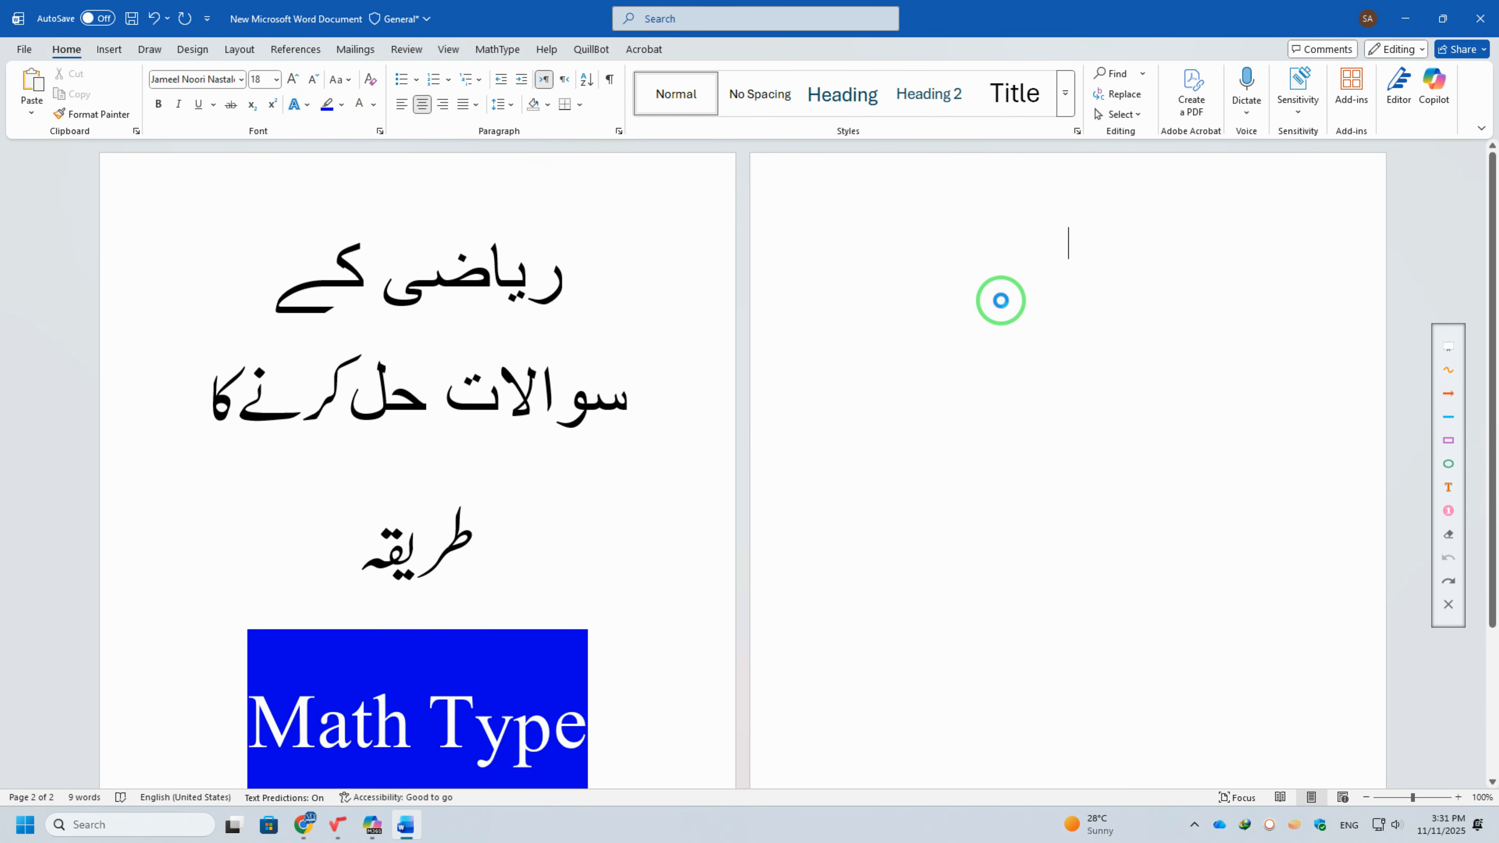
key(ctrl+v)
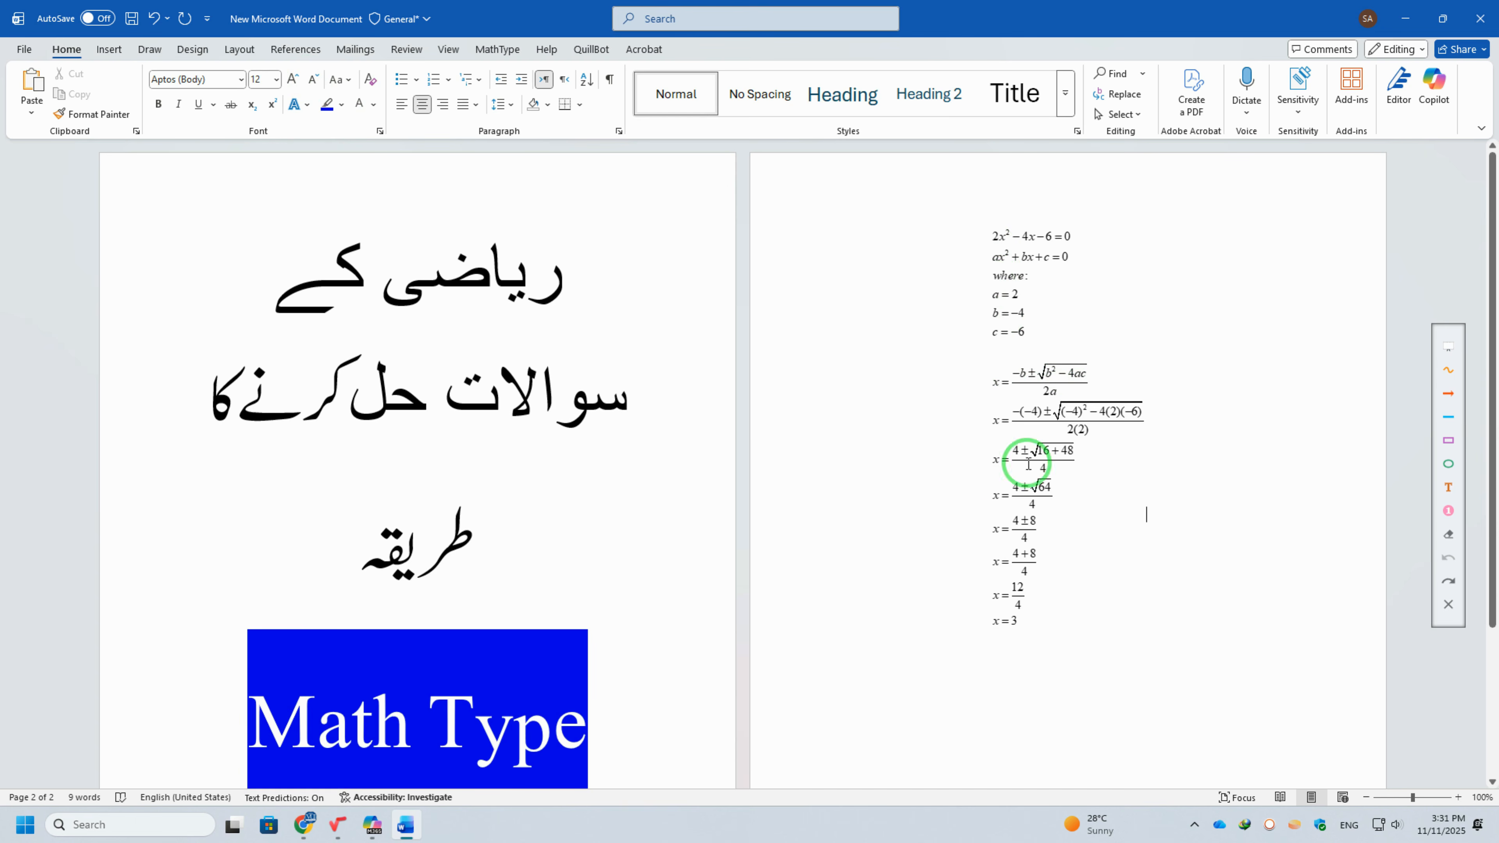
Draw a large green annotation ellipse around the whole pasted solution on page two
scroll(1011, 482, down, 1)
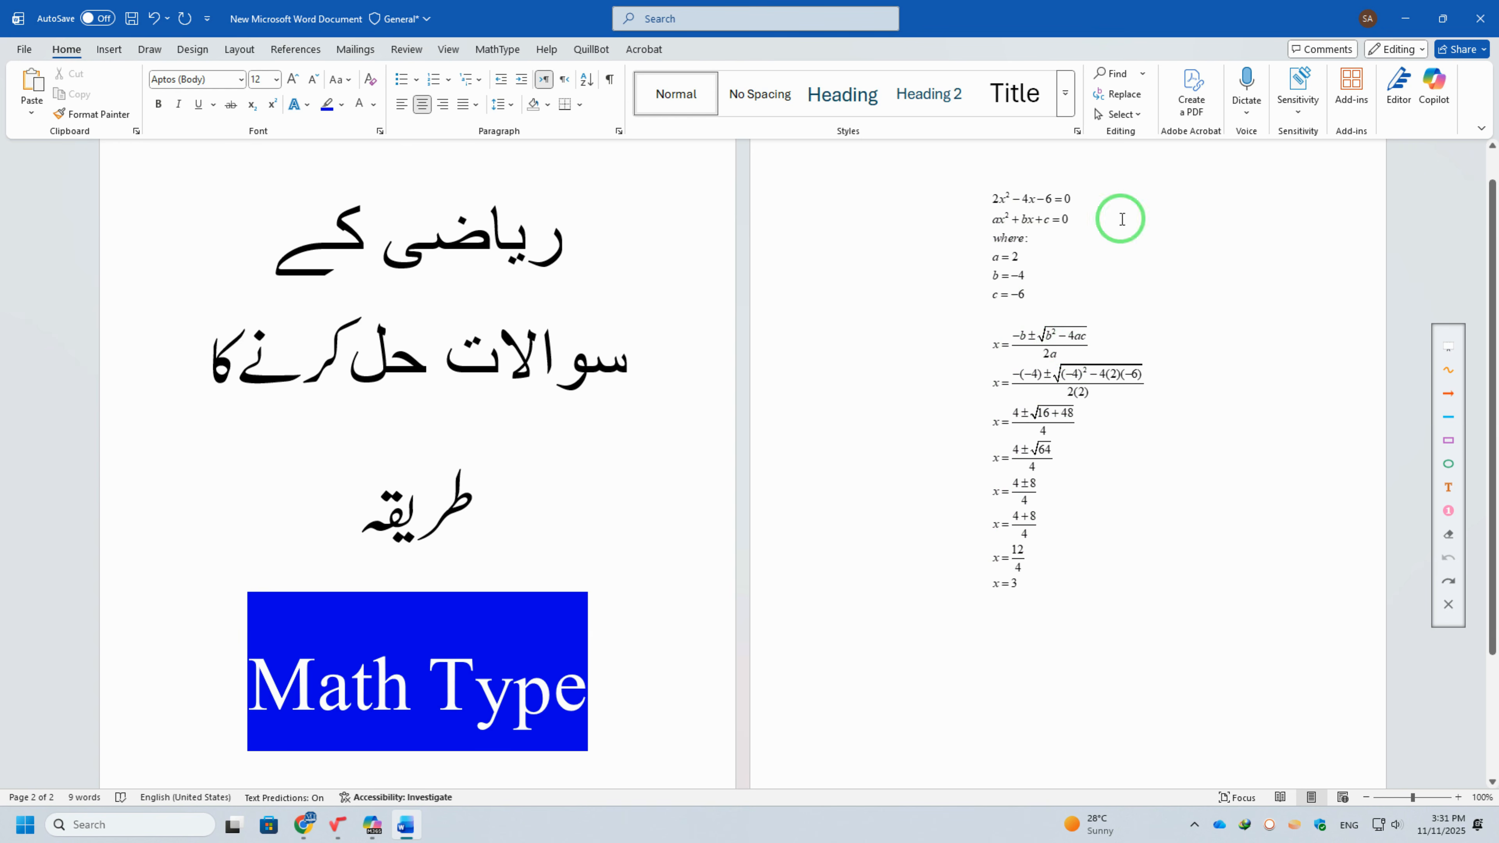
click(1448, 463)
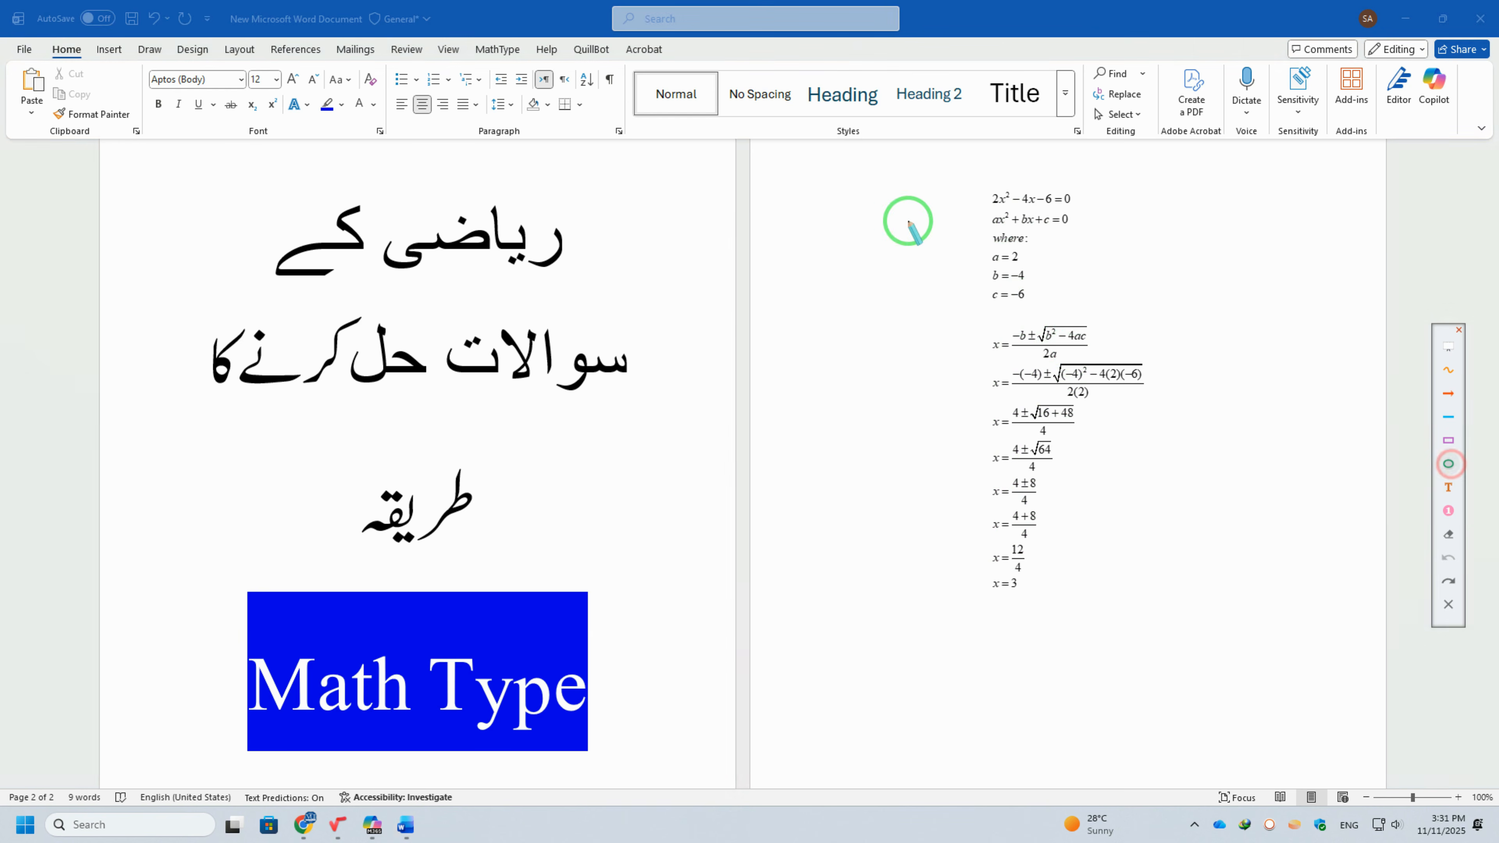
mouse_move(836, 418)
mouse_down()
mouse_move(1296, 637)
mouse_move(1282, 656)
mouse_up()
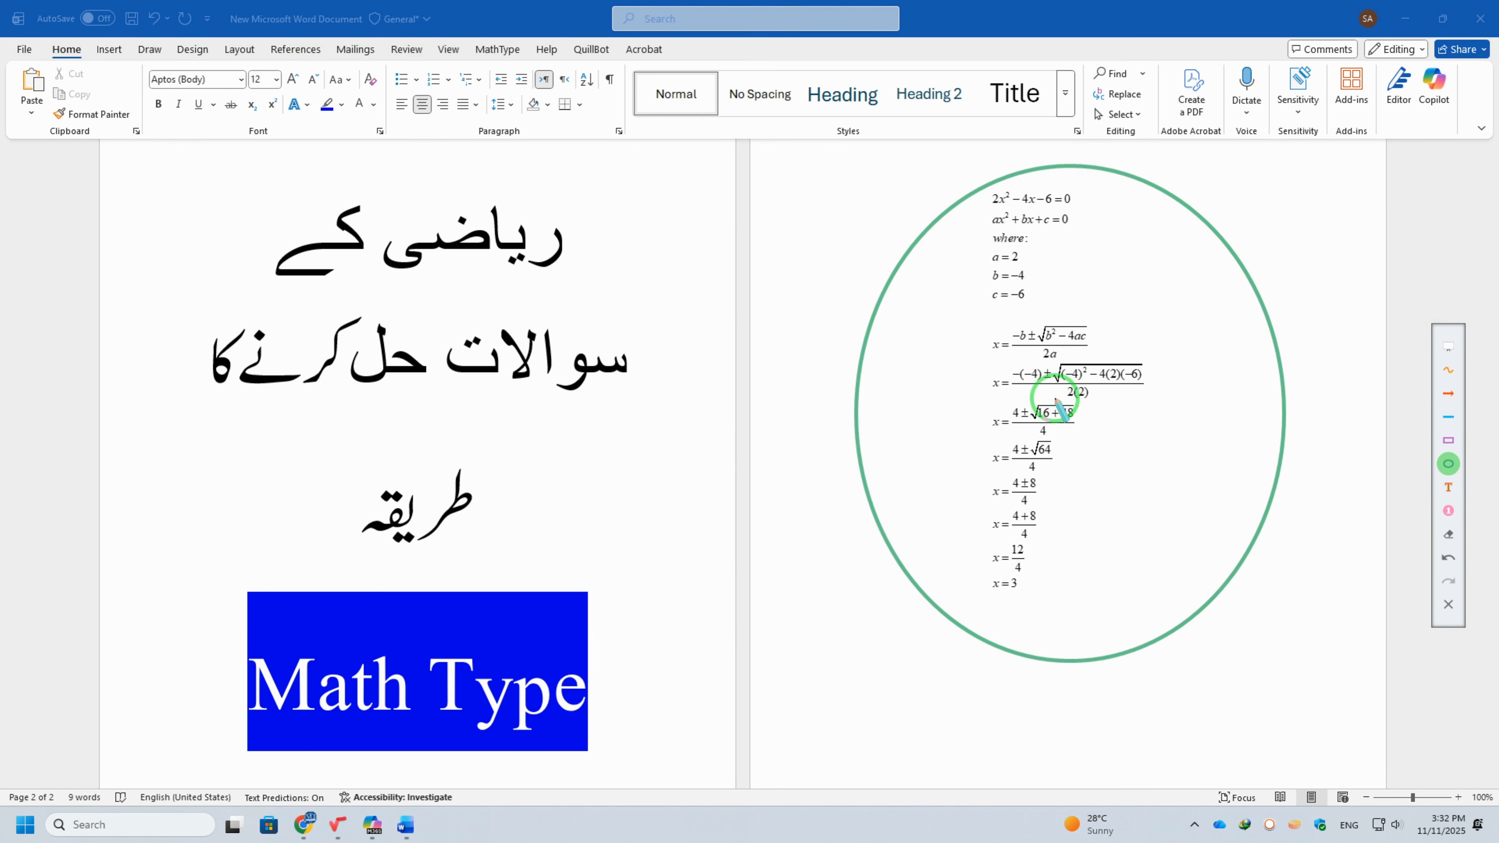
Bring up the Copilot window to view its solution enlarged, then minimize it again
click(377, 826)
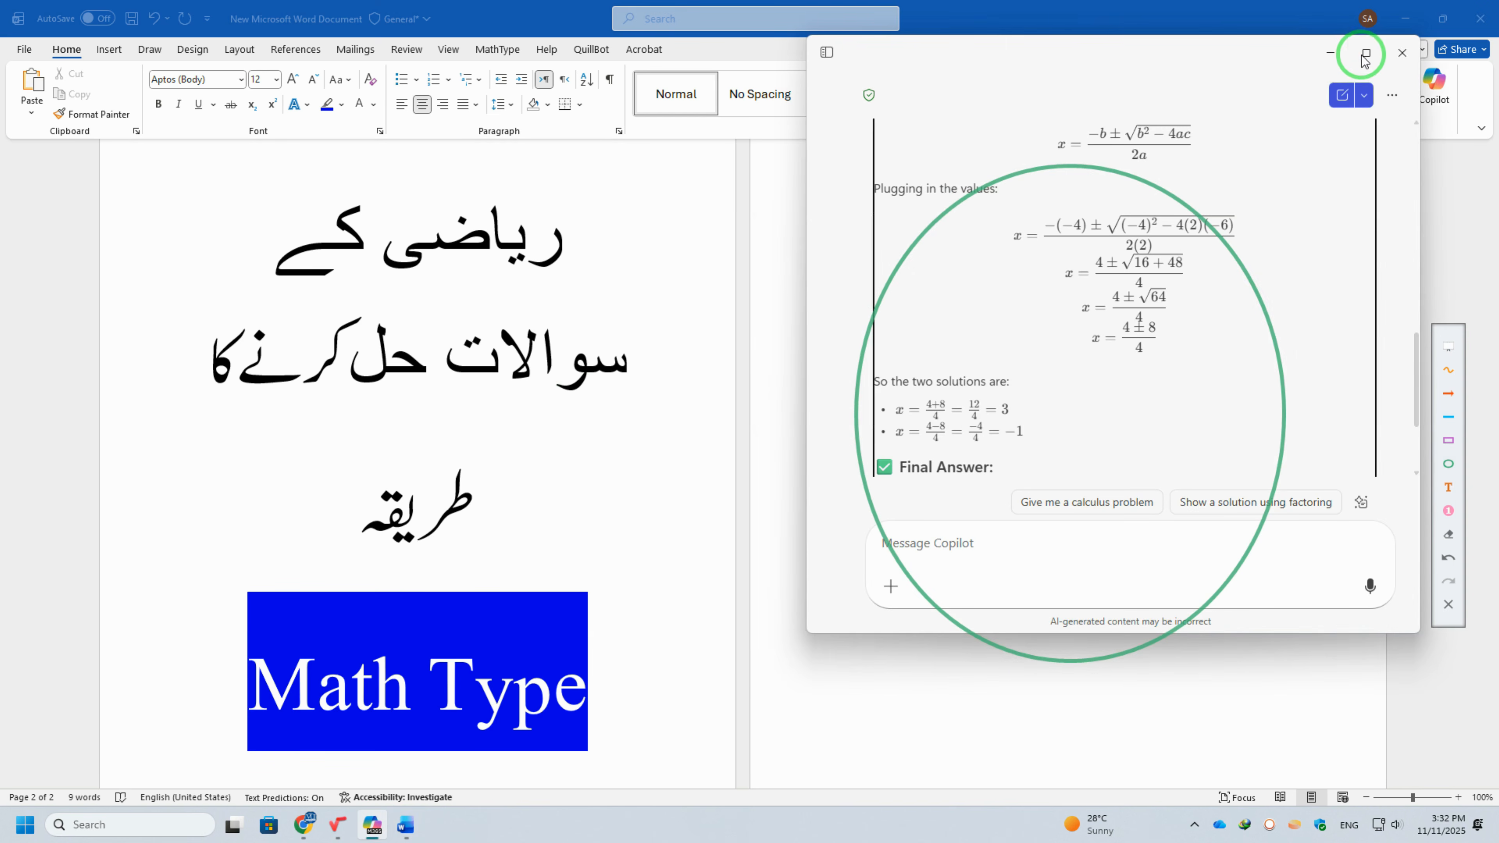
click(1363, 57)
click(1405, 17)
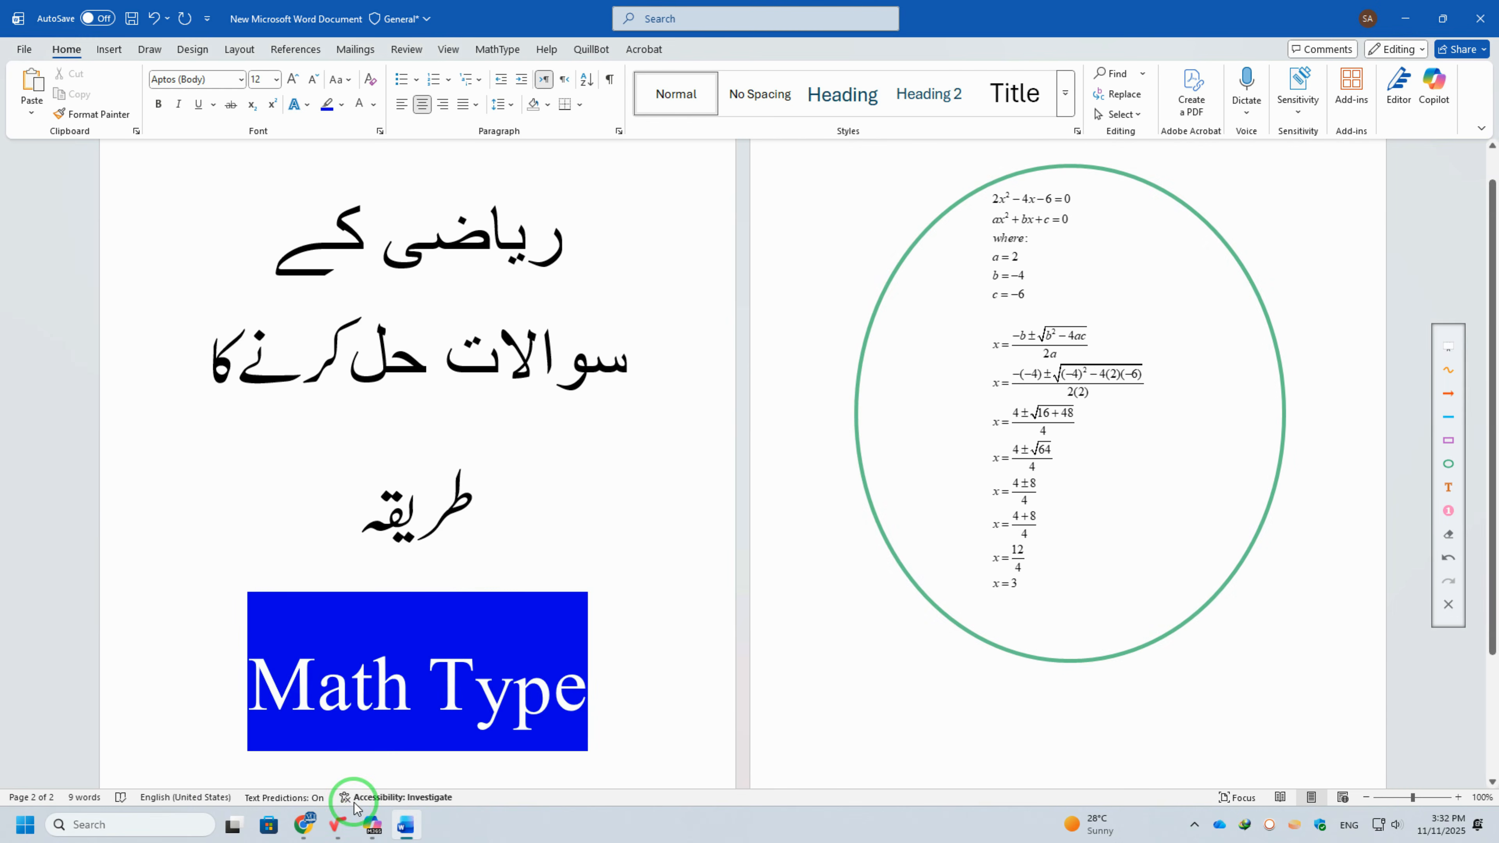
Switch to MathType and save the equations in Documents as a Windows Metafile named math, then clear the selection
click(341, 826)
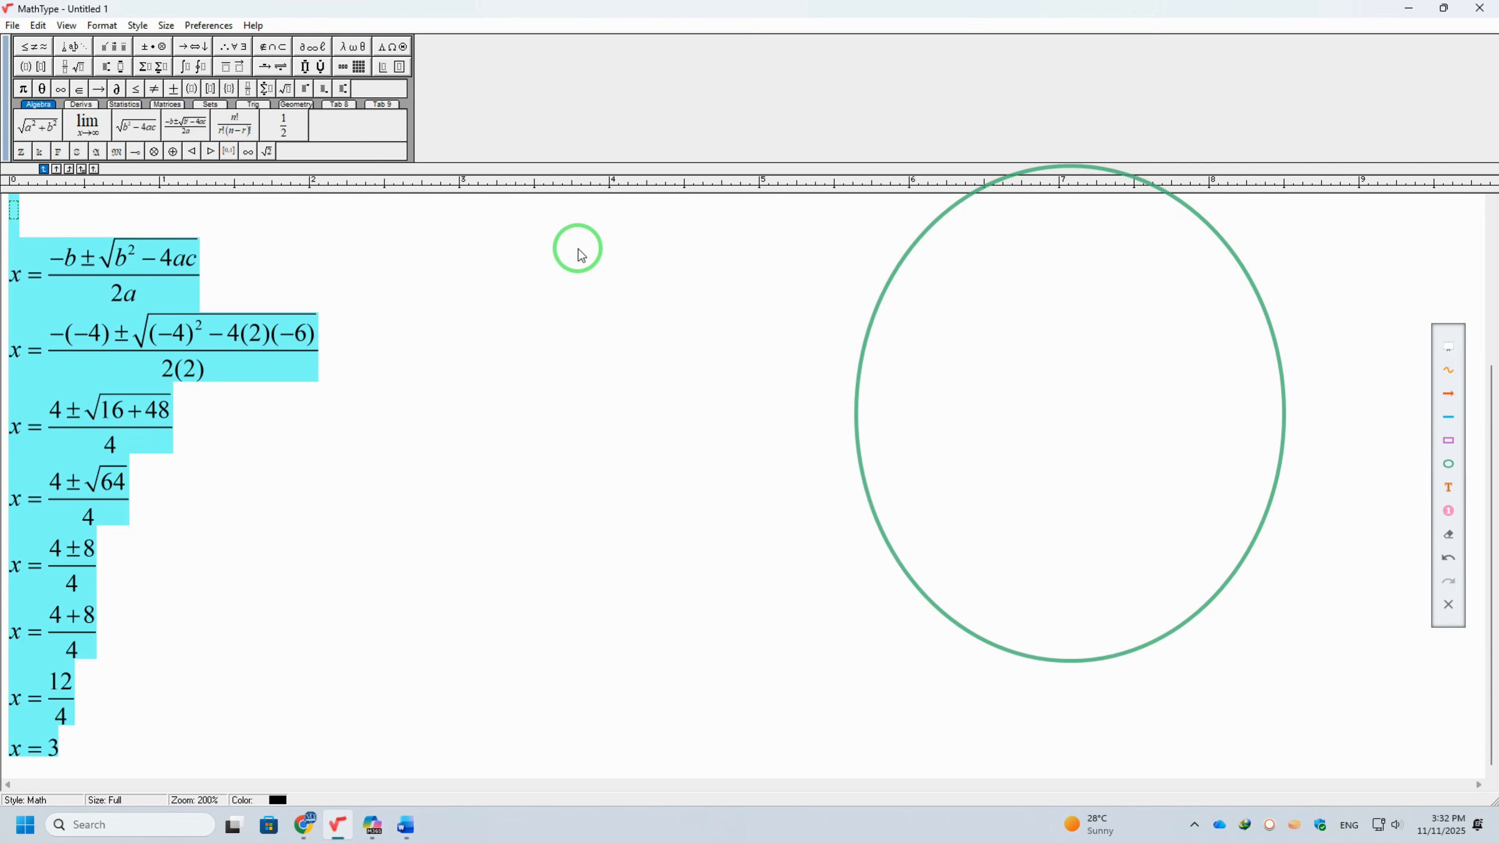
click(13, 27)
click(59, 111)
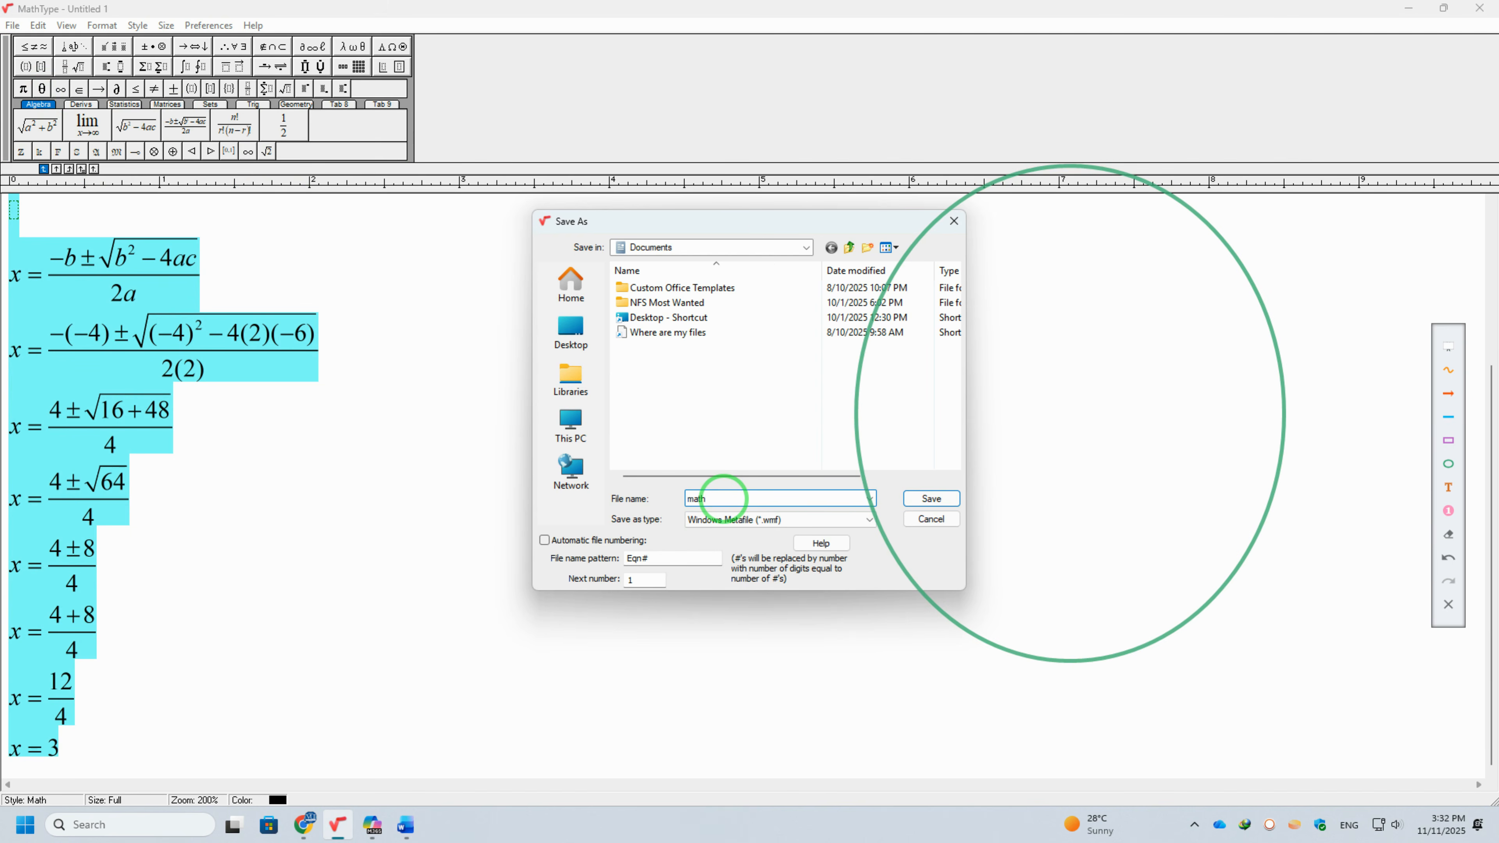
click(929, 499)
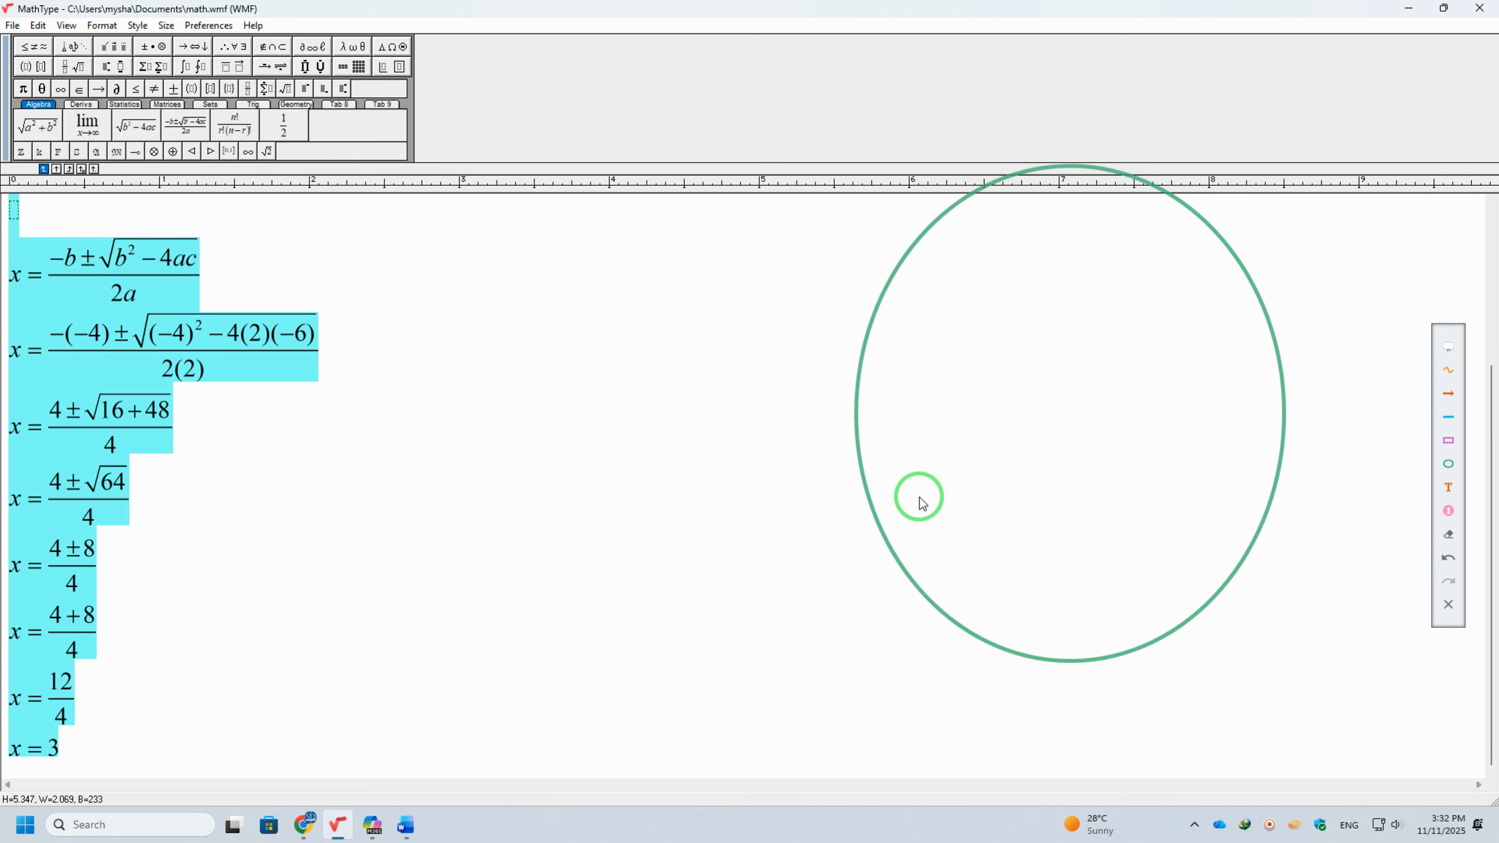
click(328, 479)
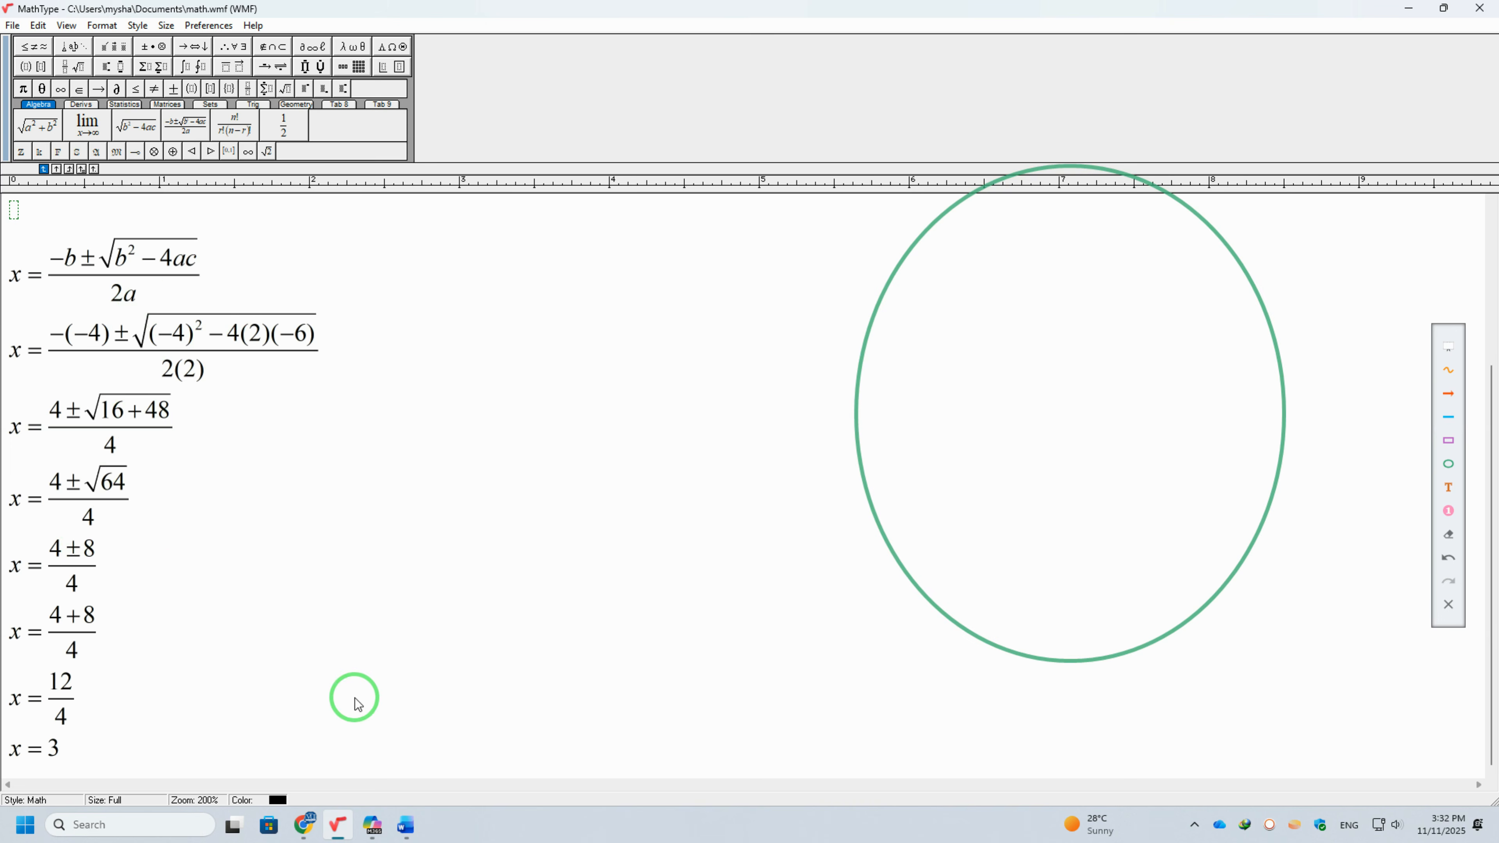
Check the Word page briefly, return to MathType and insert the 3 × 3 matrix template two lines below x = 3
click(405, 825)
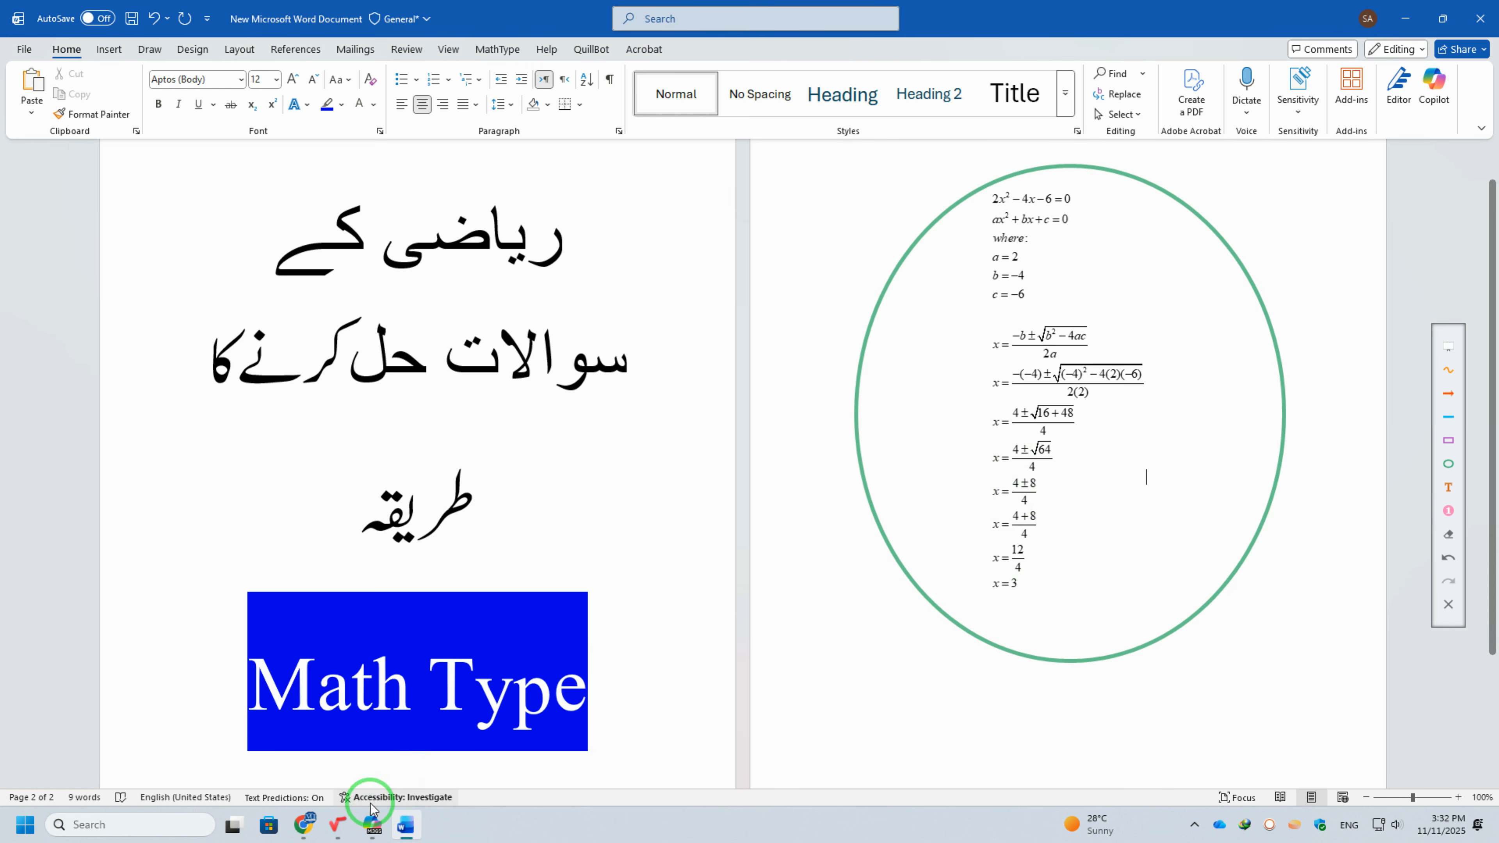
click(336, 829)
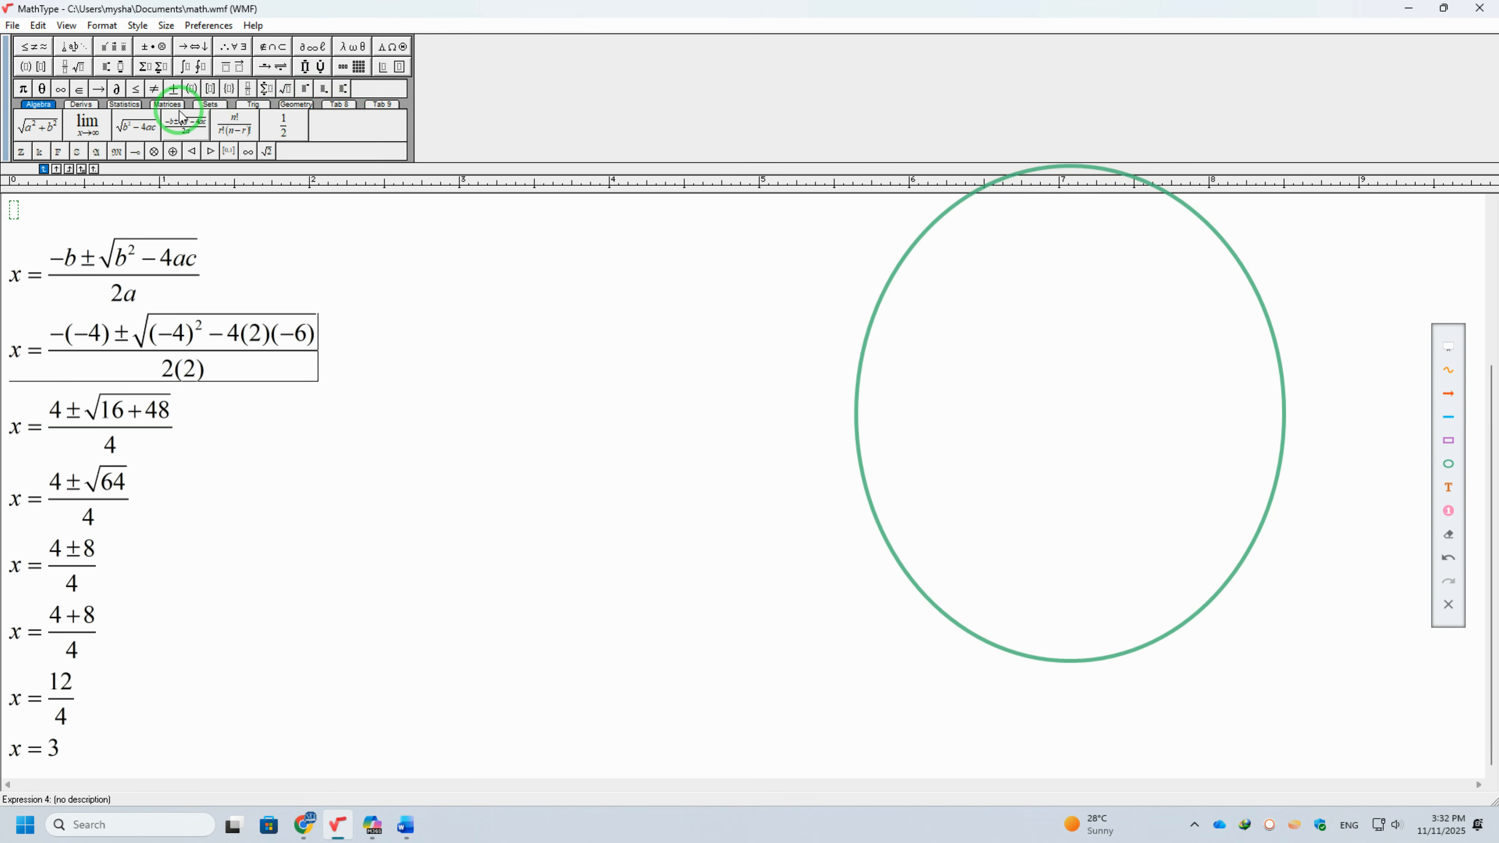
click(166, 105)
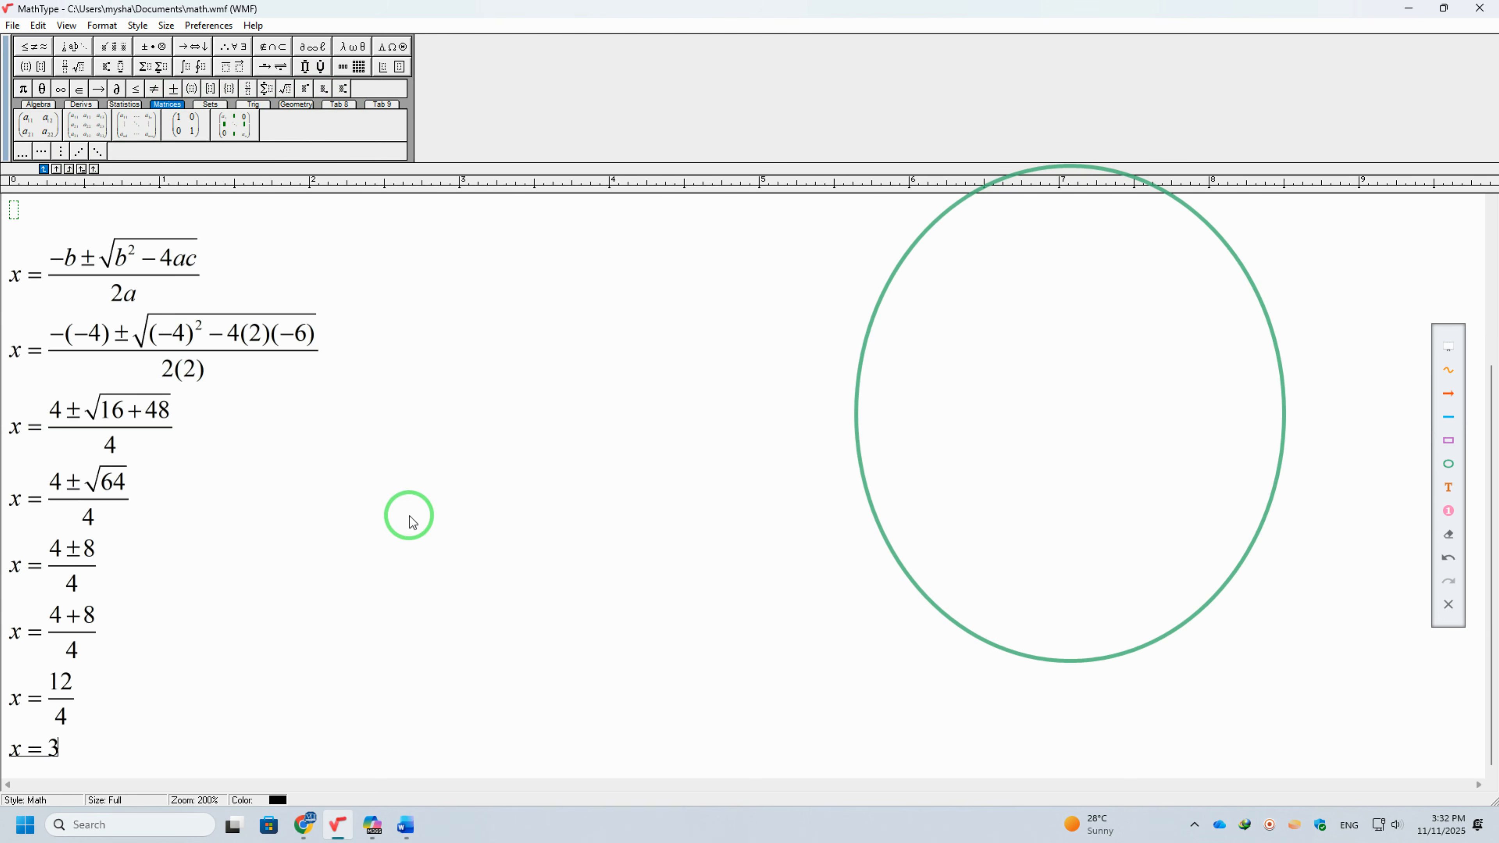
key(Return)
key(Return)
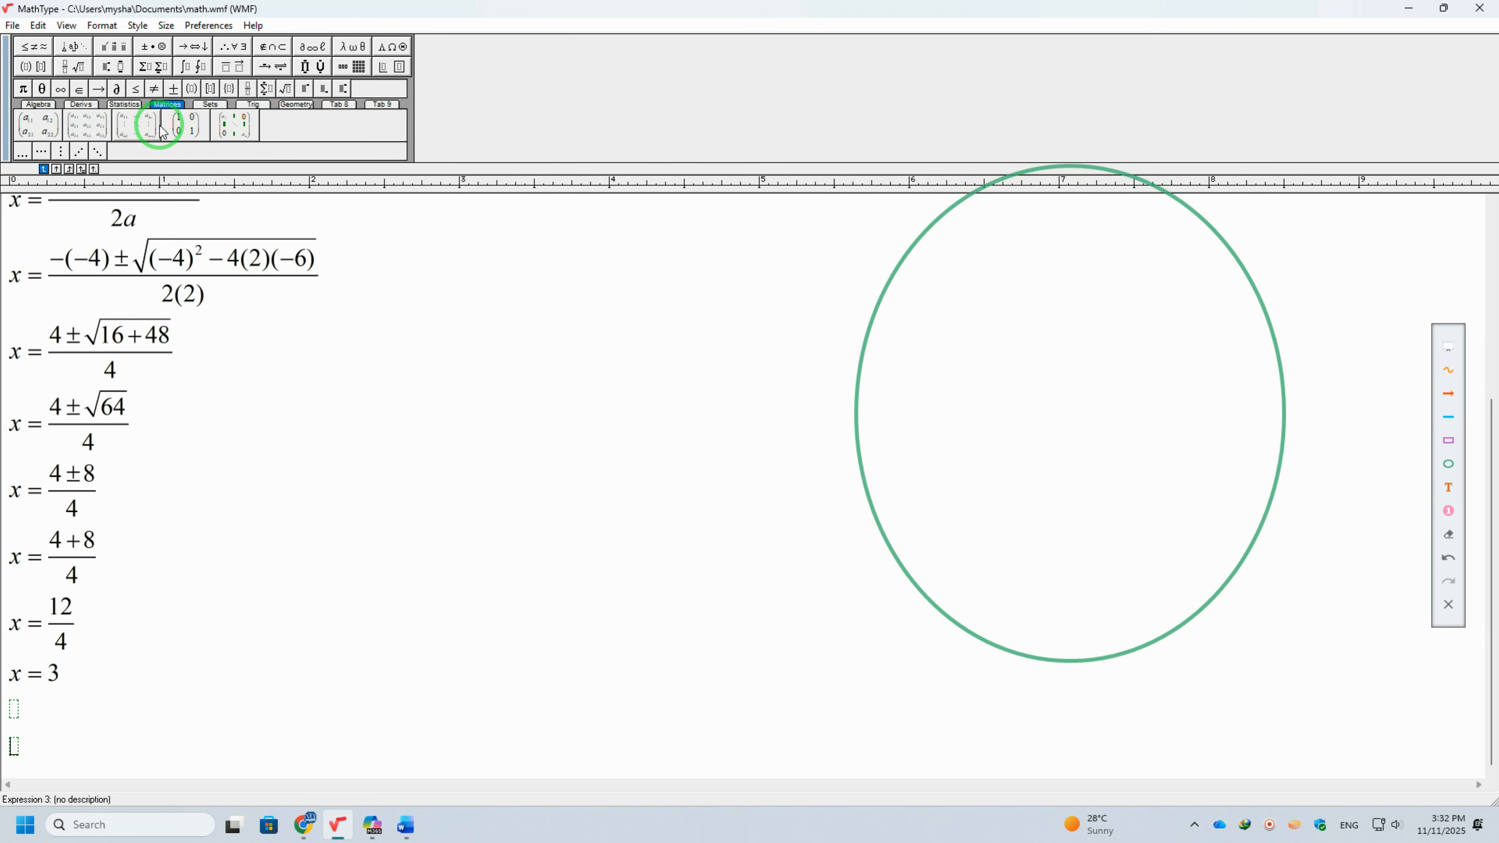
click(97, 124)
scroll(307, 626, down, 1)
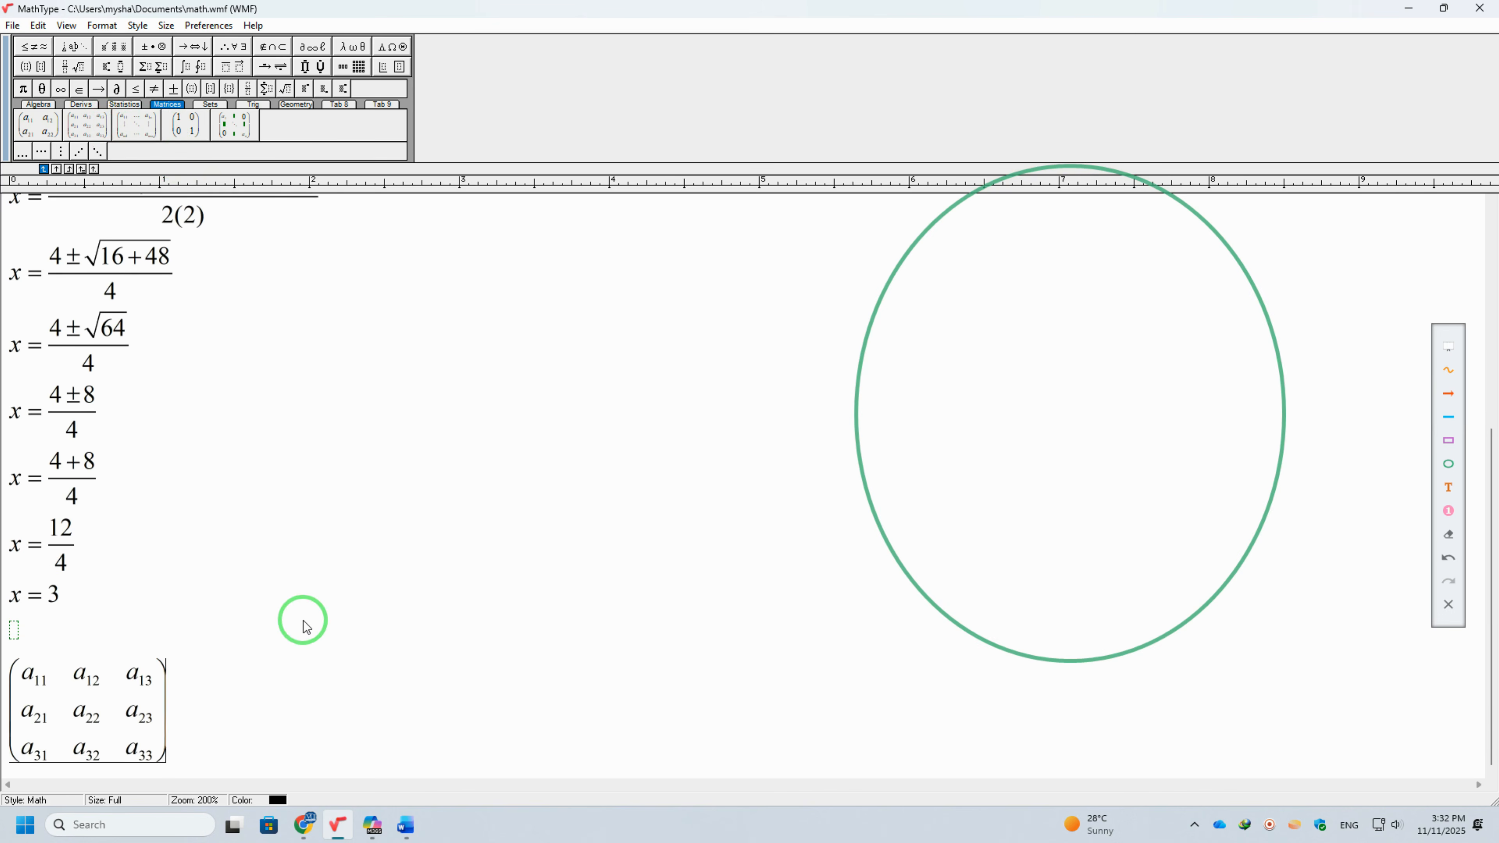
Change the 3 × 3 matrix's lower first-column entries to b21 and c31, and its top-right entry to a squared
click(32, 685)
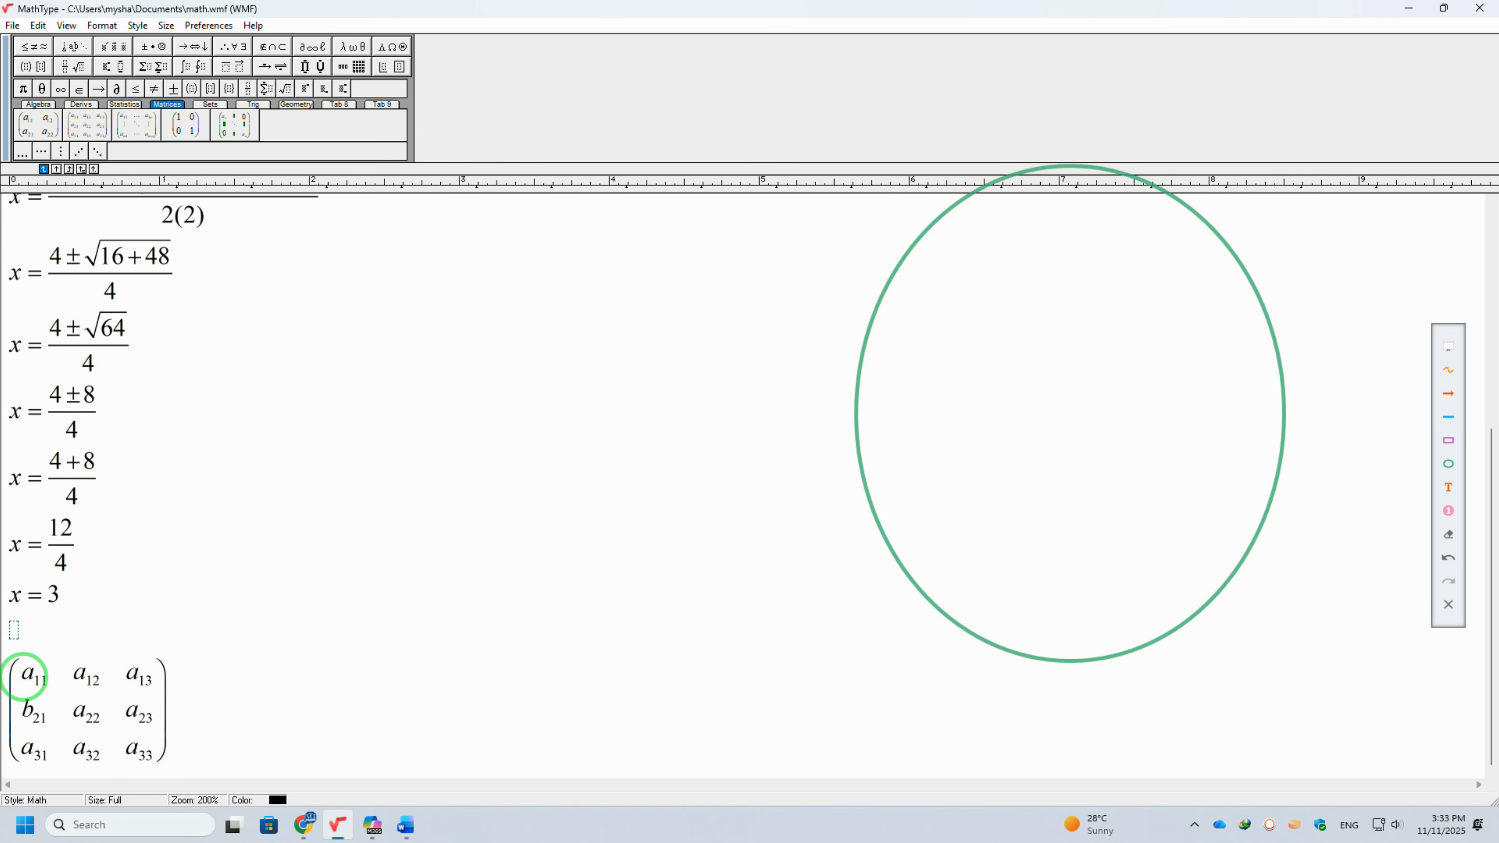
key(BackSpace)
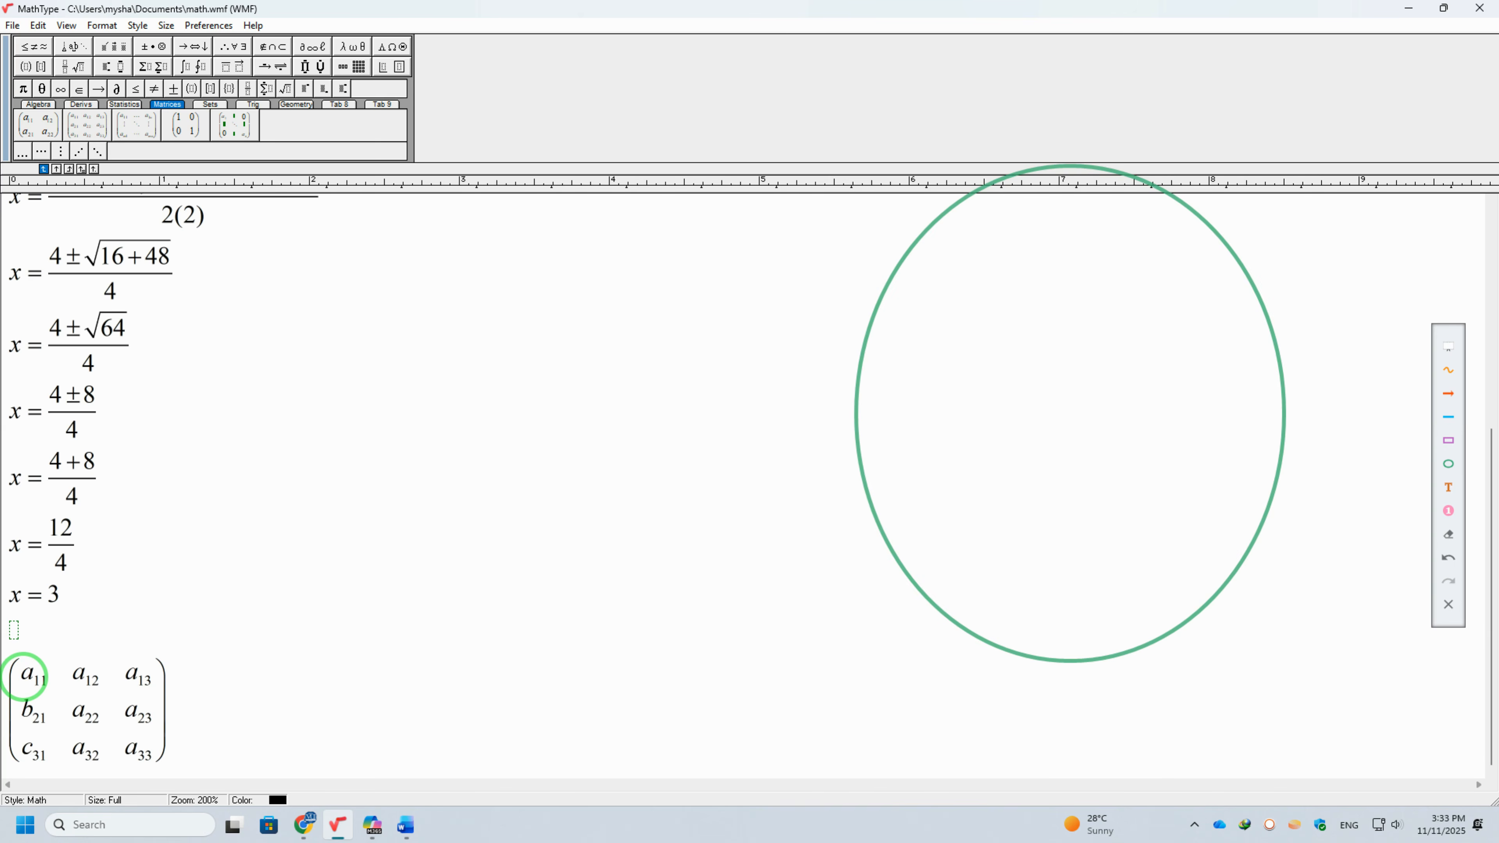
double_click(151, 685)
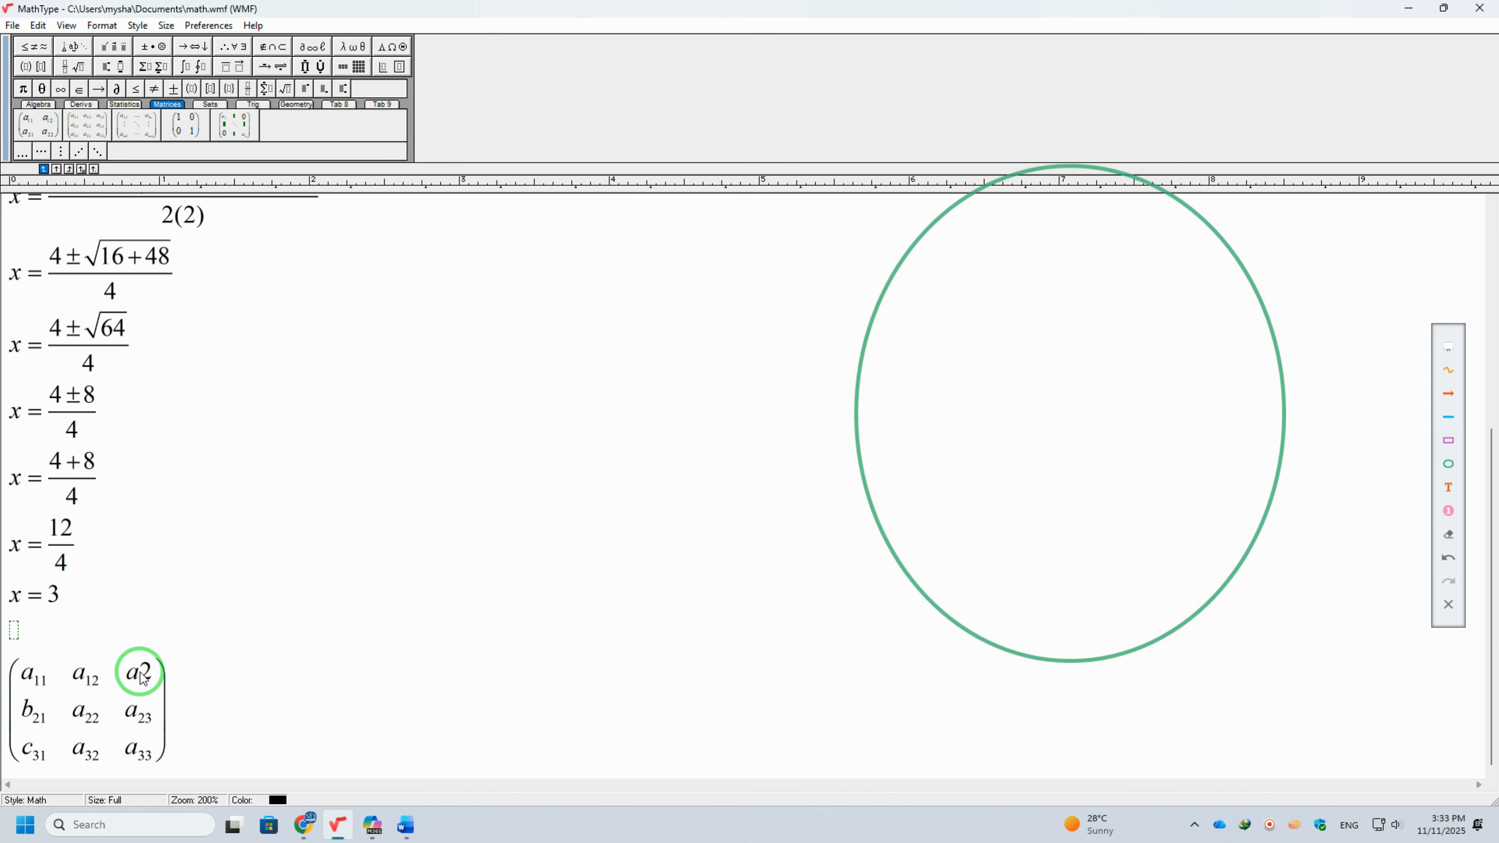
double_click(149, 675)
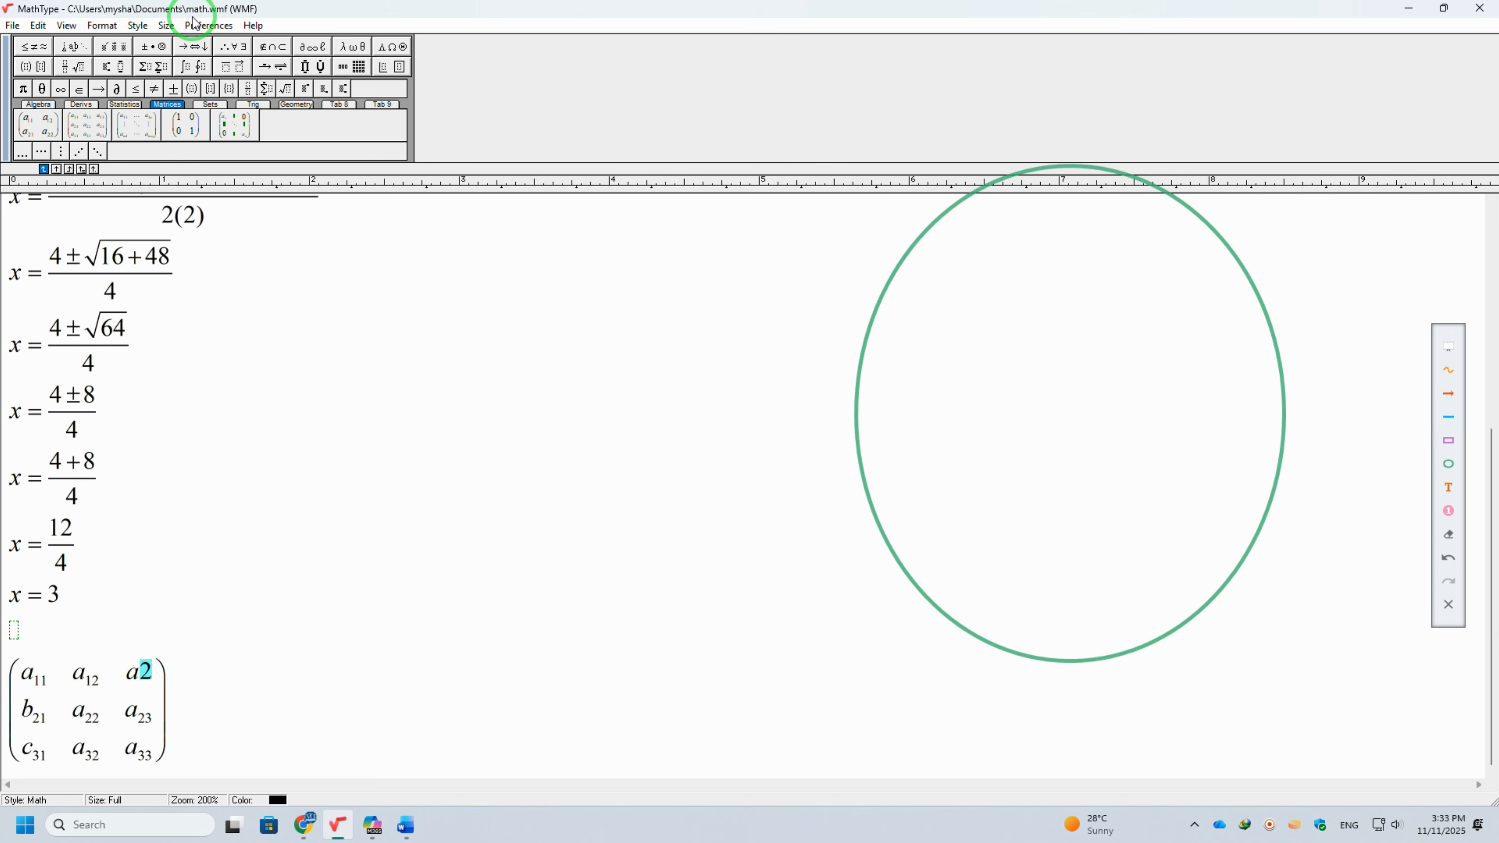
click(104, 74)
click(120, 111)
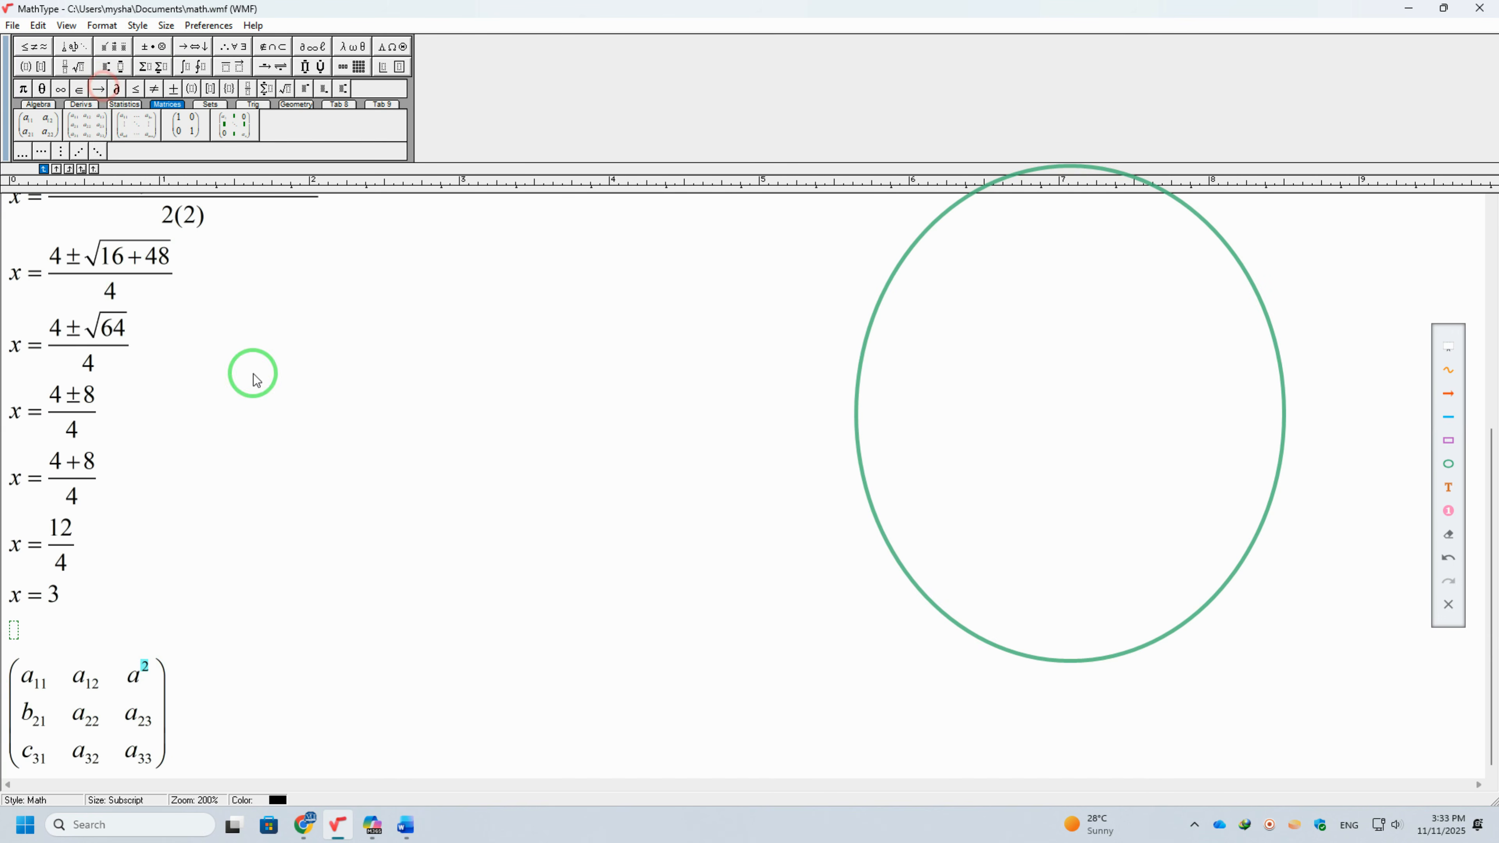
Replace the top-right entry's exponent with a 2 × 2 identity matrix, and add another identity matrix between plus signs after the 3 × 3 matrix
click(185, 133)
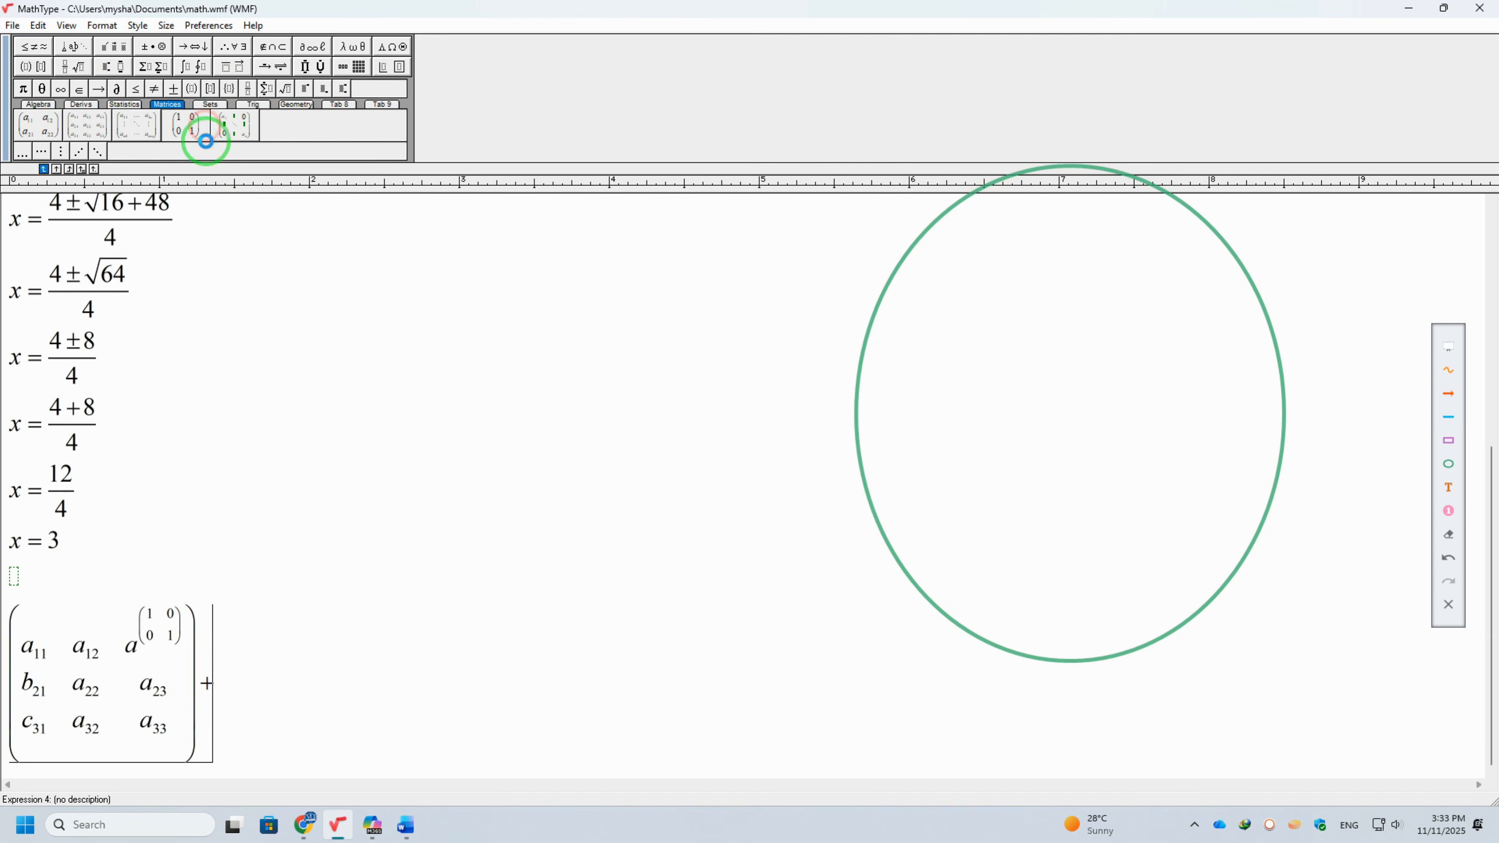
click(186, 125)
text(+)
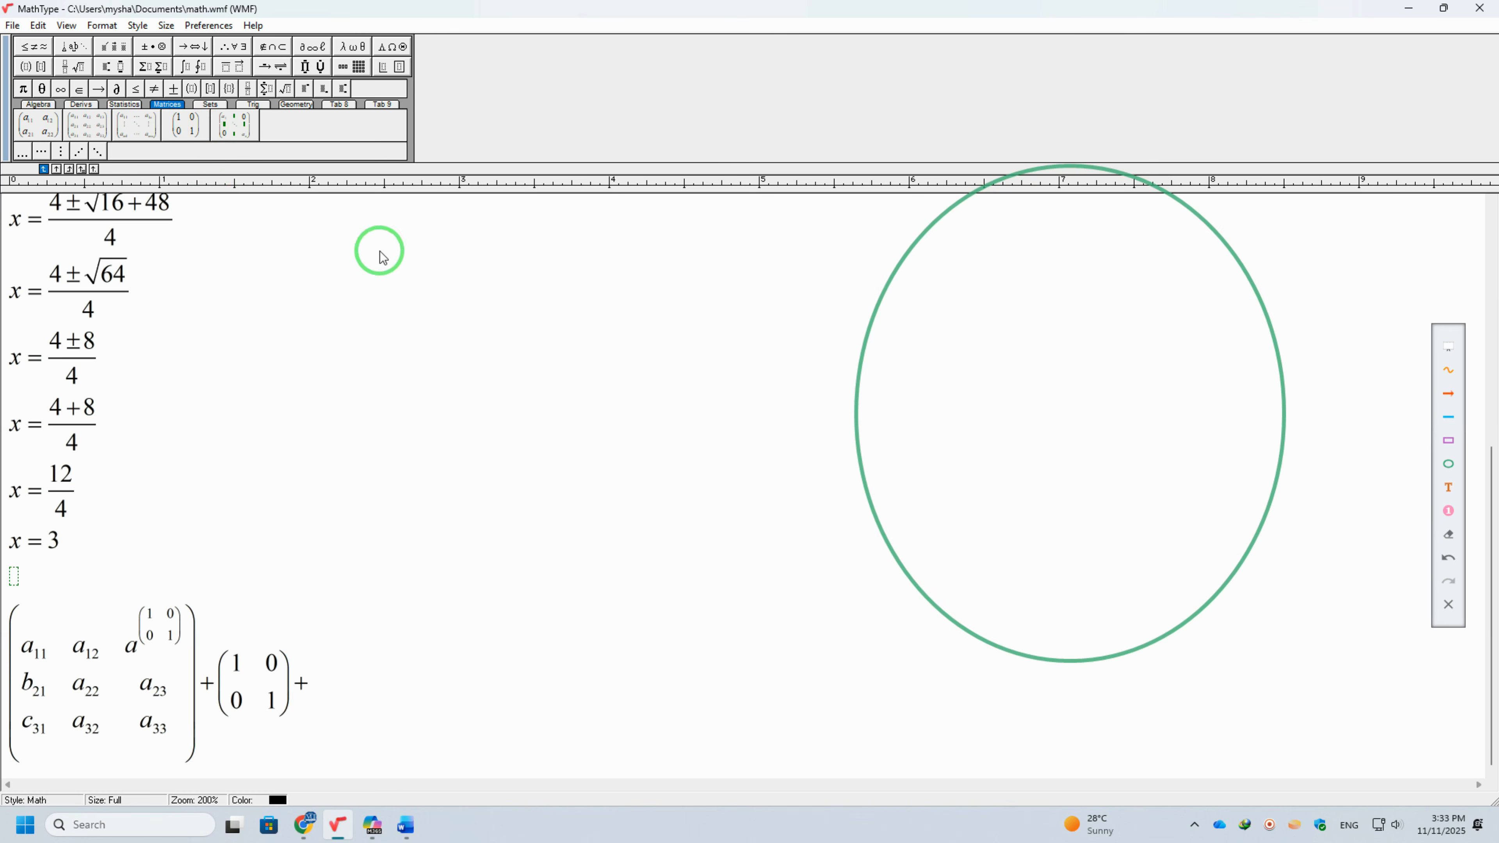
Append the diagonal matrix template with a plus in its upper middle slot, followed by a plus sign and the 2 × 2 a-matrix
click(237, 124)
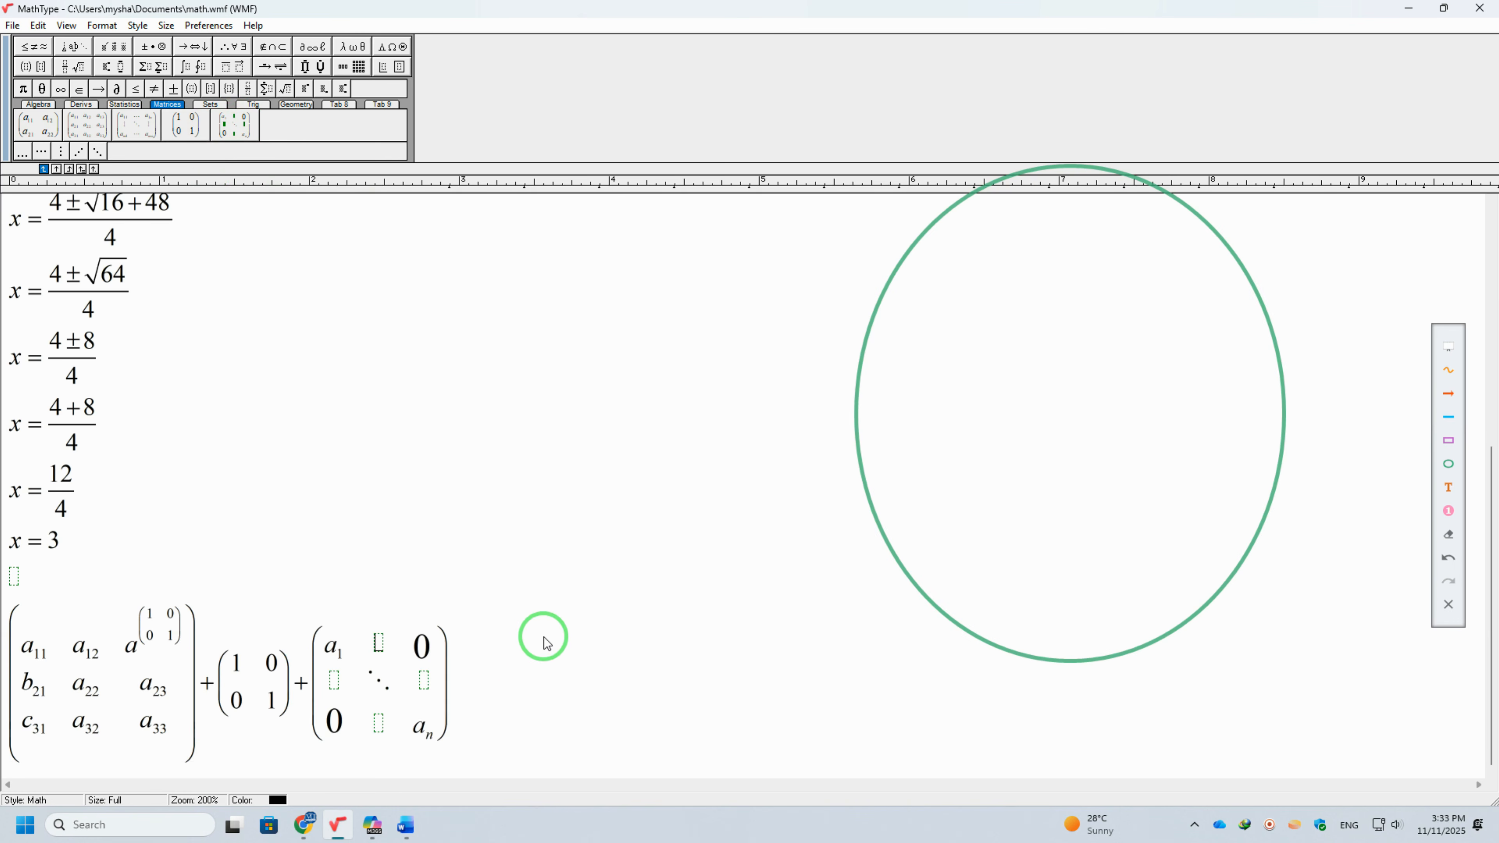
click(492, 673)
text(+)
click(39, 124)
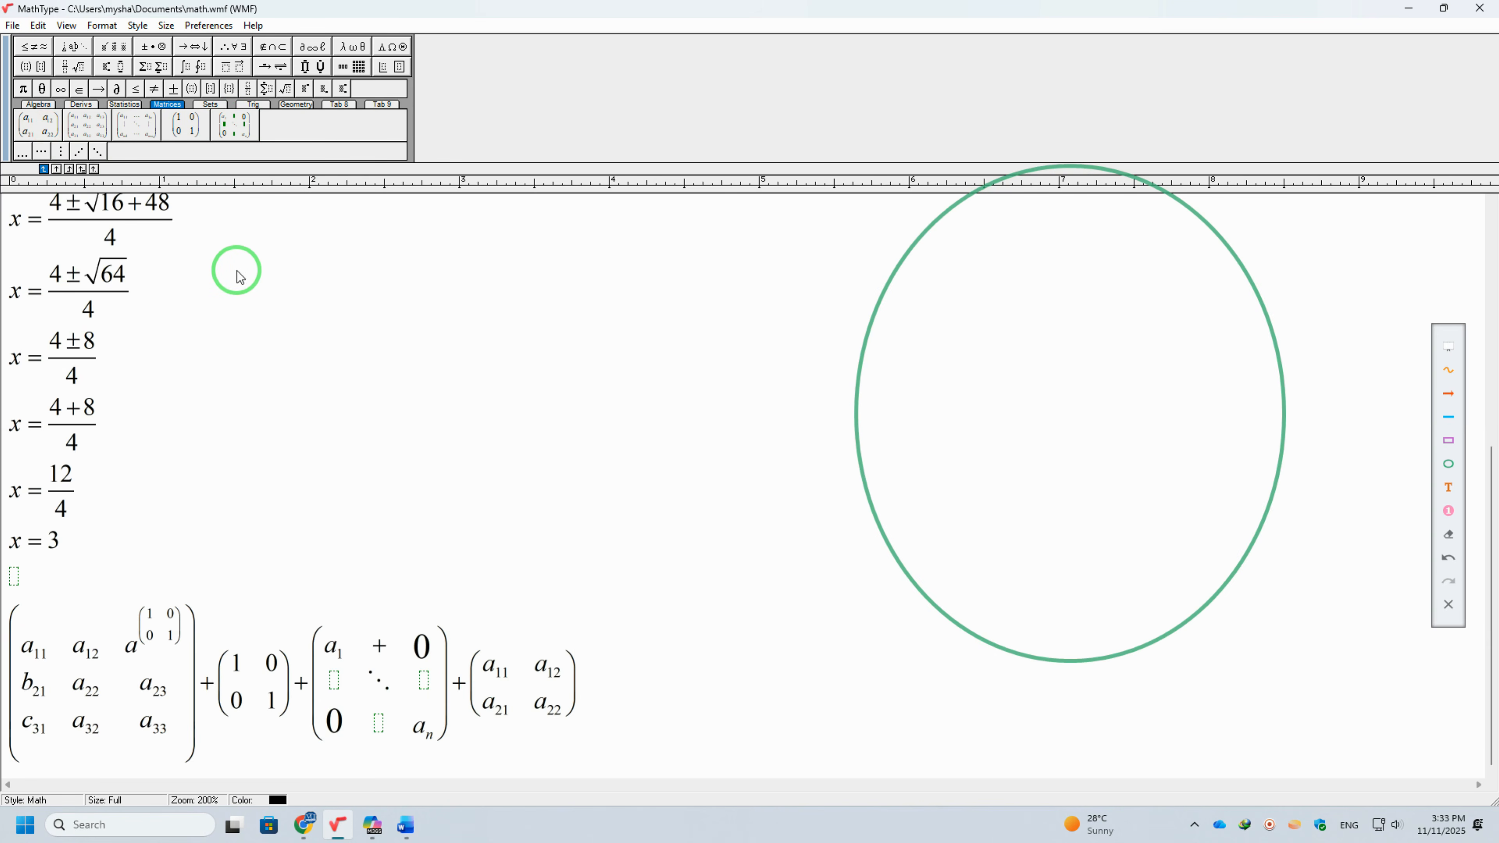
Append the symbols π, θ and ∂ after the last 2 × 2 matrix
click(22, 89)
click(42, 89)
click(116, 88)
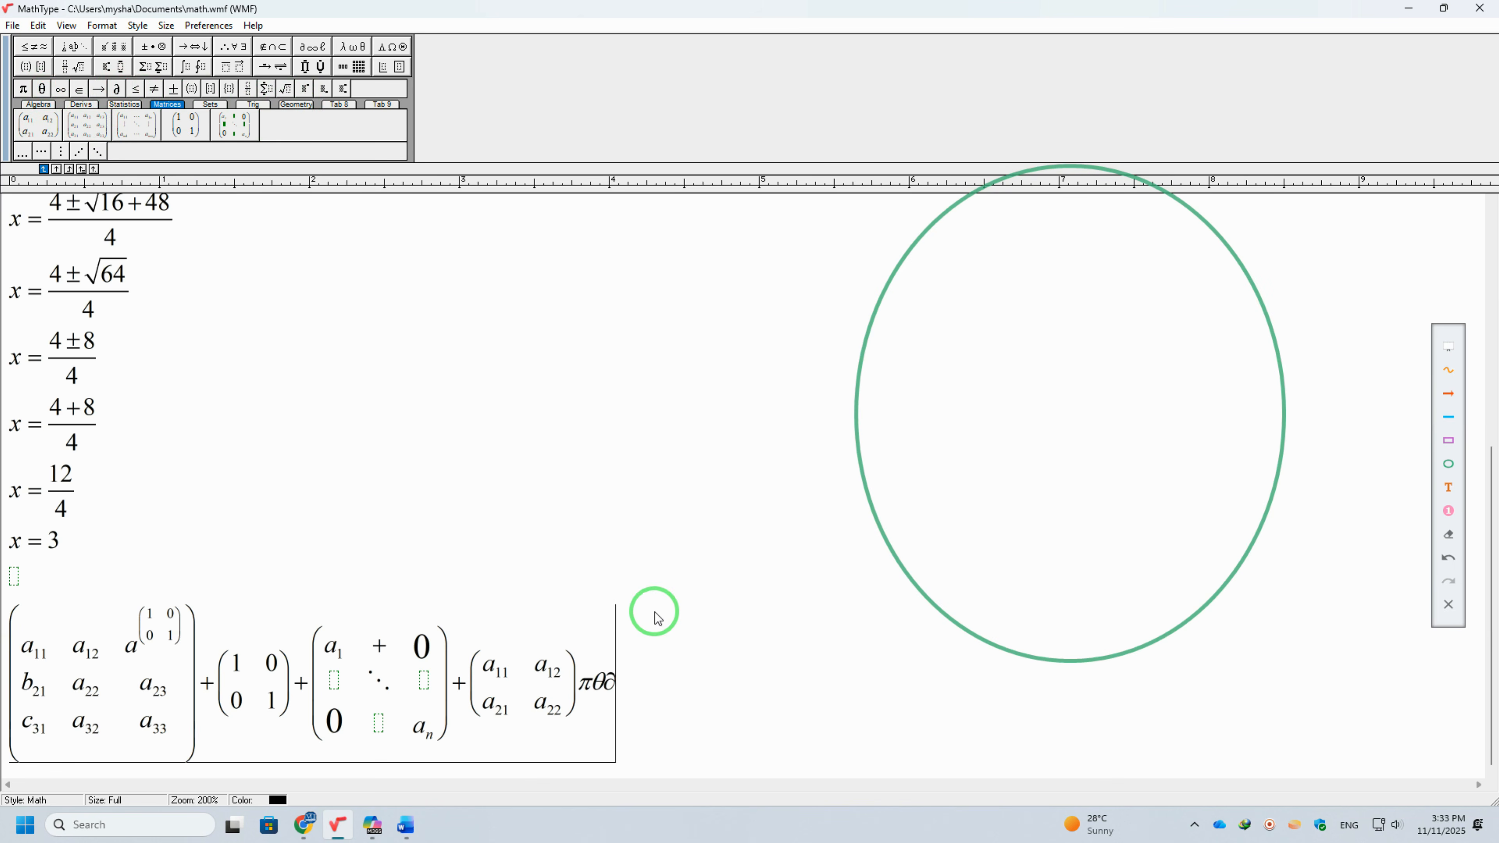
Start a new line with a summation that has upper limit 1, lower limit 2 and a plus sign as its argument
key(Return)
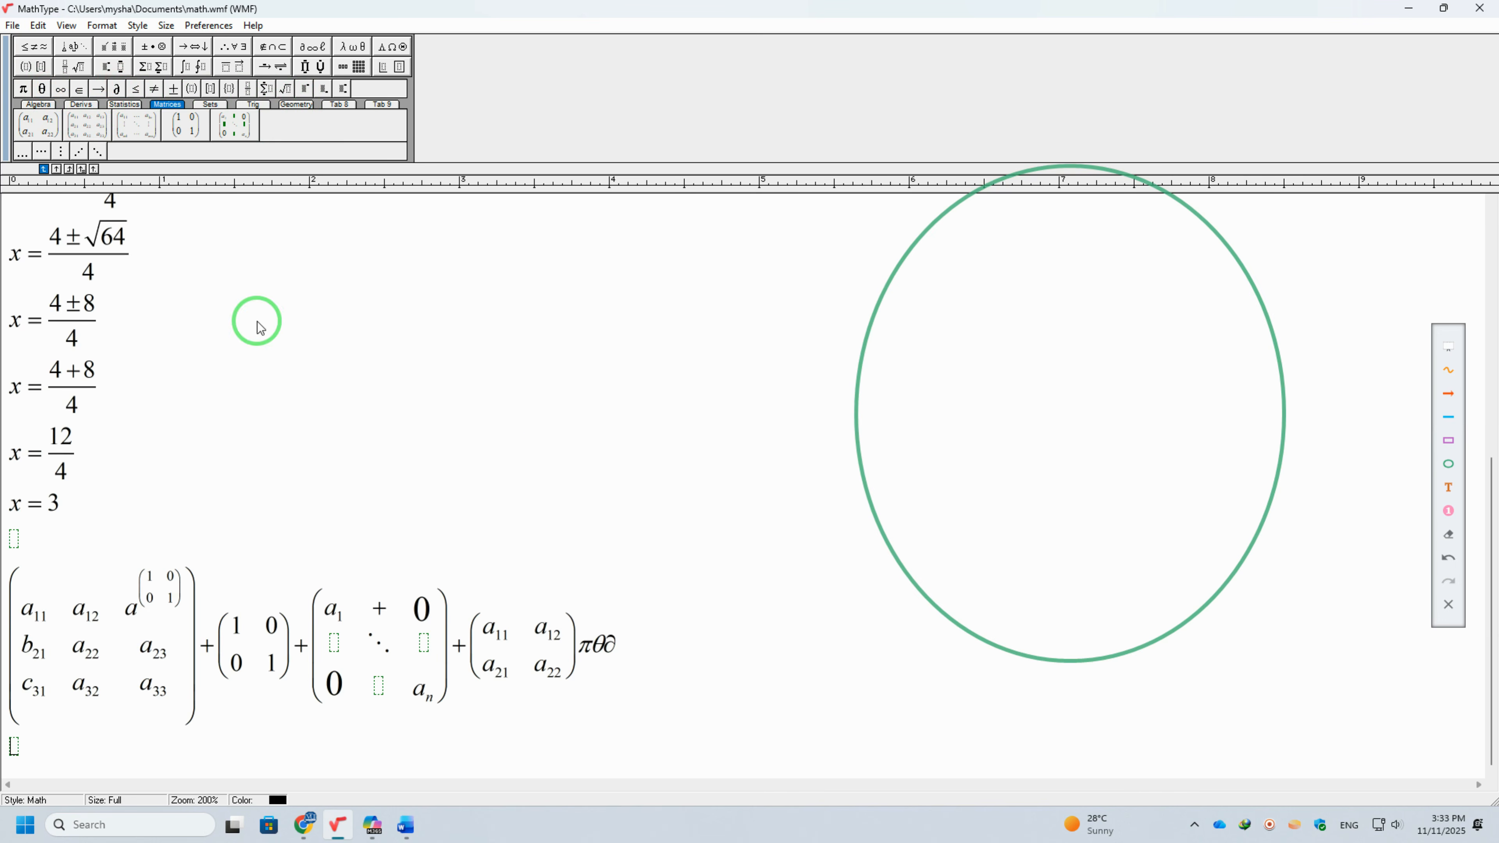
click(266, 89)
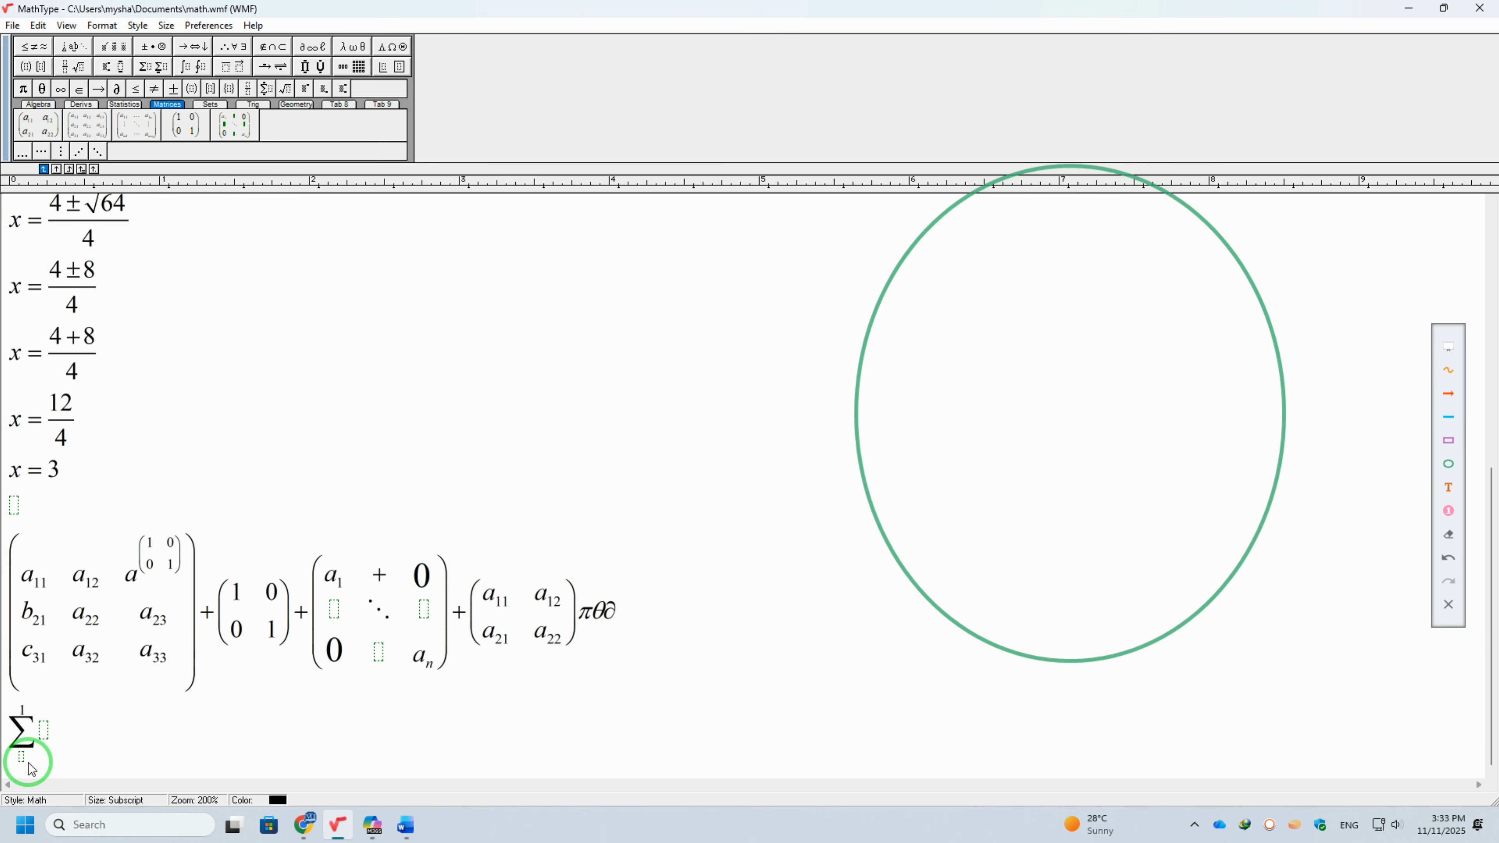
click(63, 761)
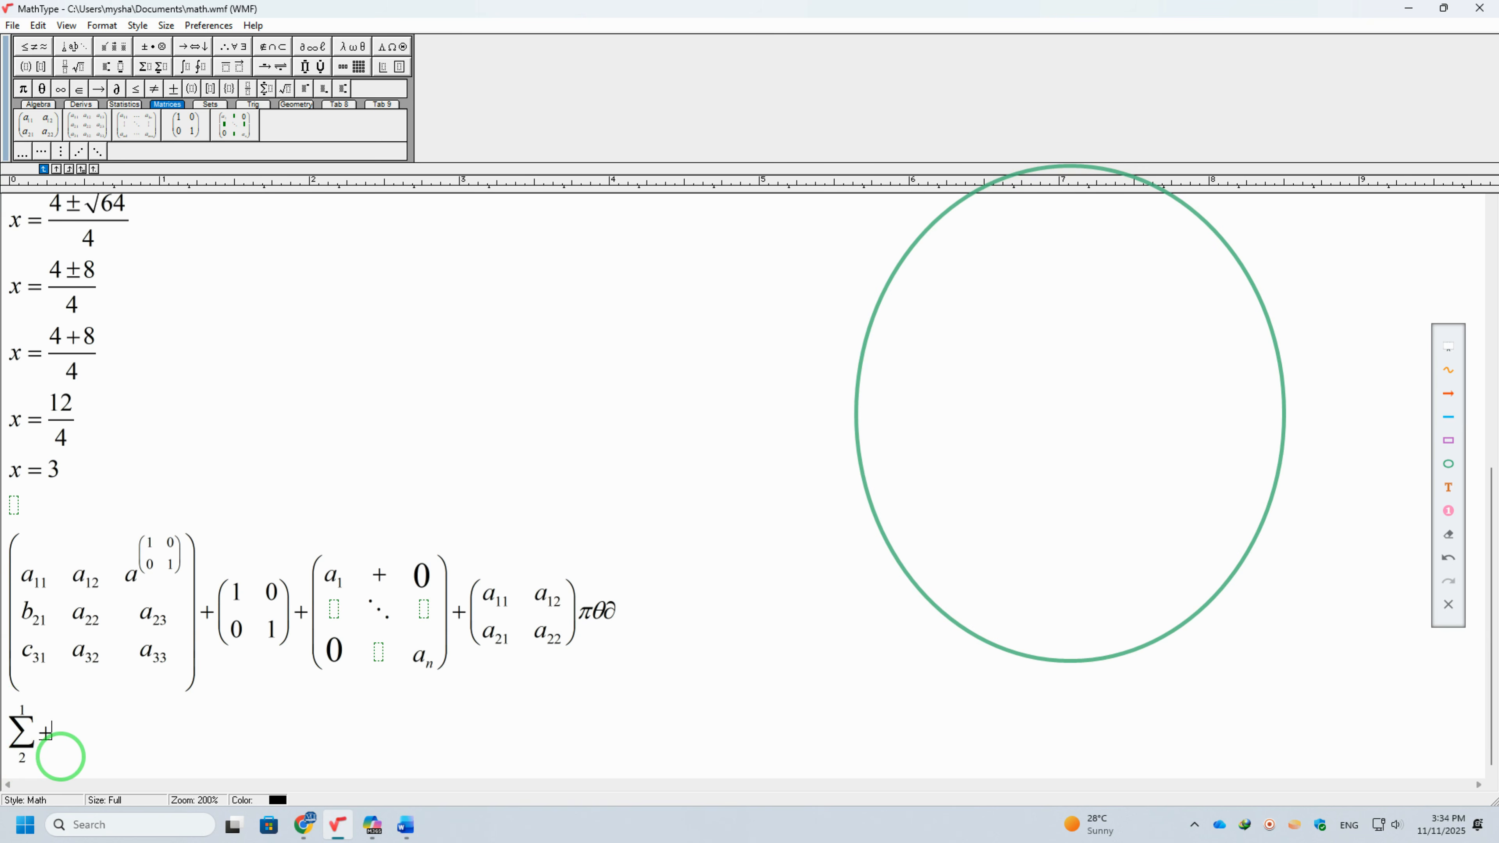
Browse the template sets for algebra, derivatives, statistics, matrices, sets, trigonometry and geometry, plus the two spare ones
scroll(413, 485, up, 2)
scroll(413, 485, up, 2)
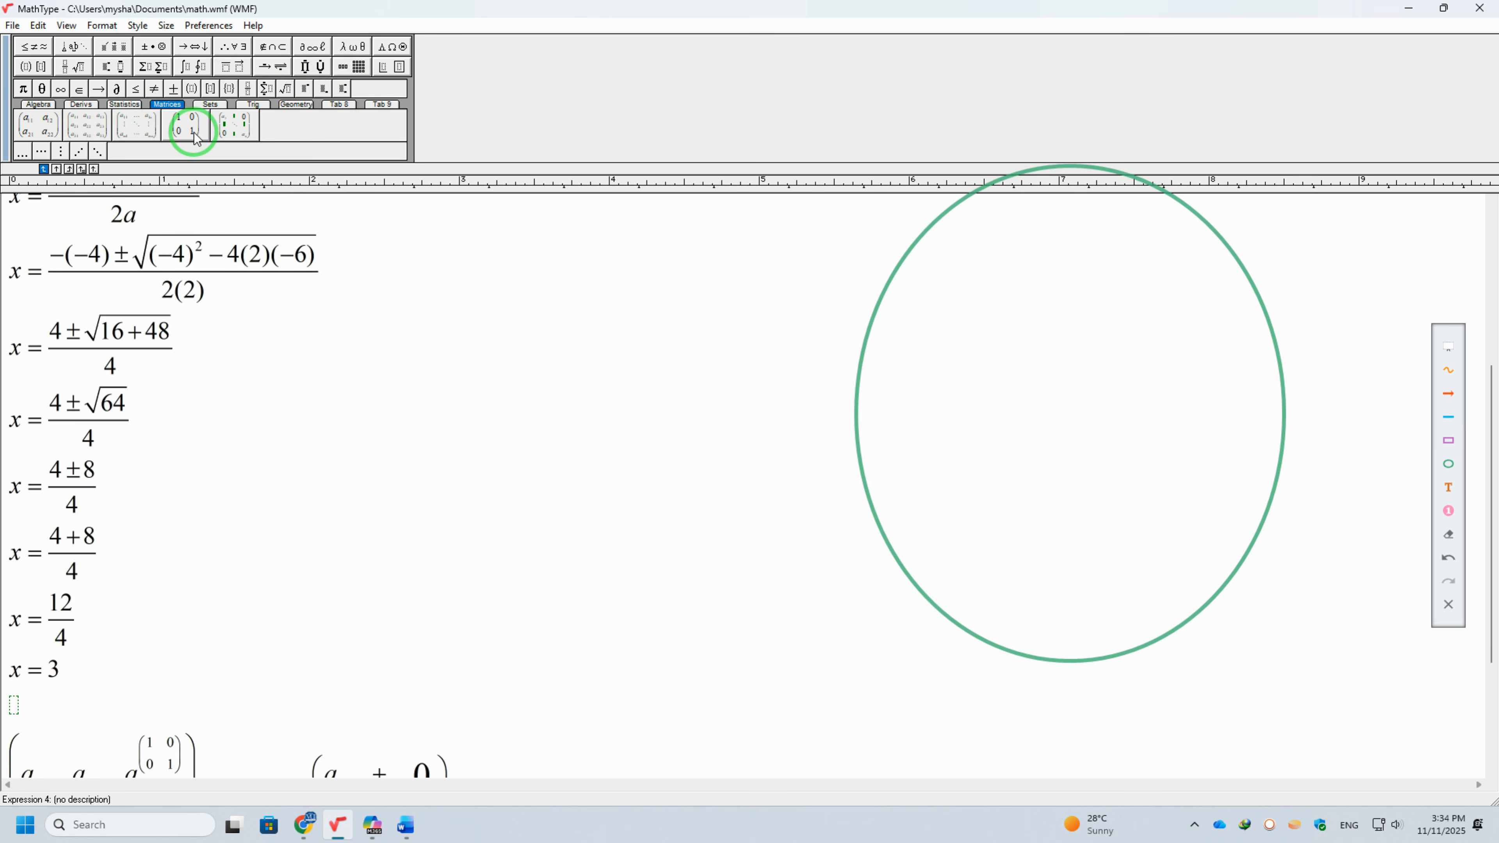
click(88, 105)
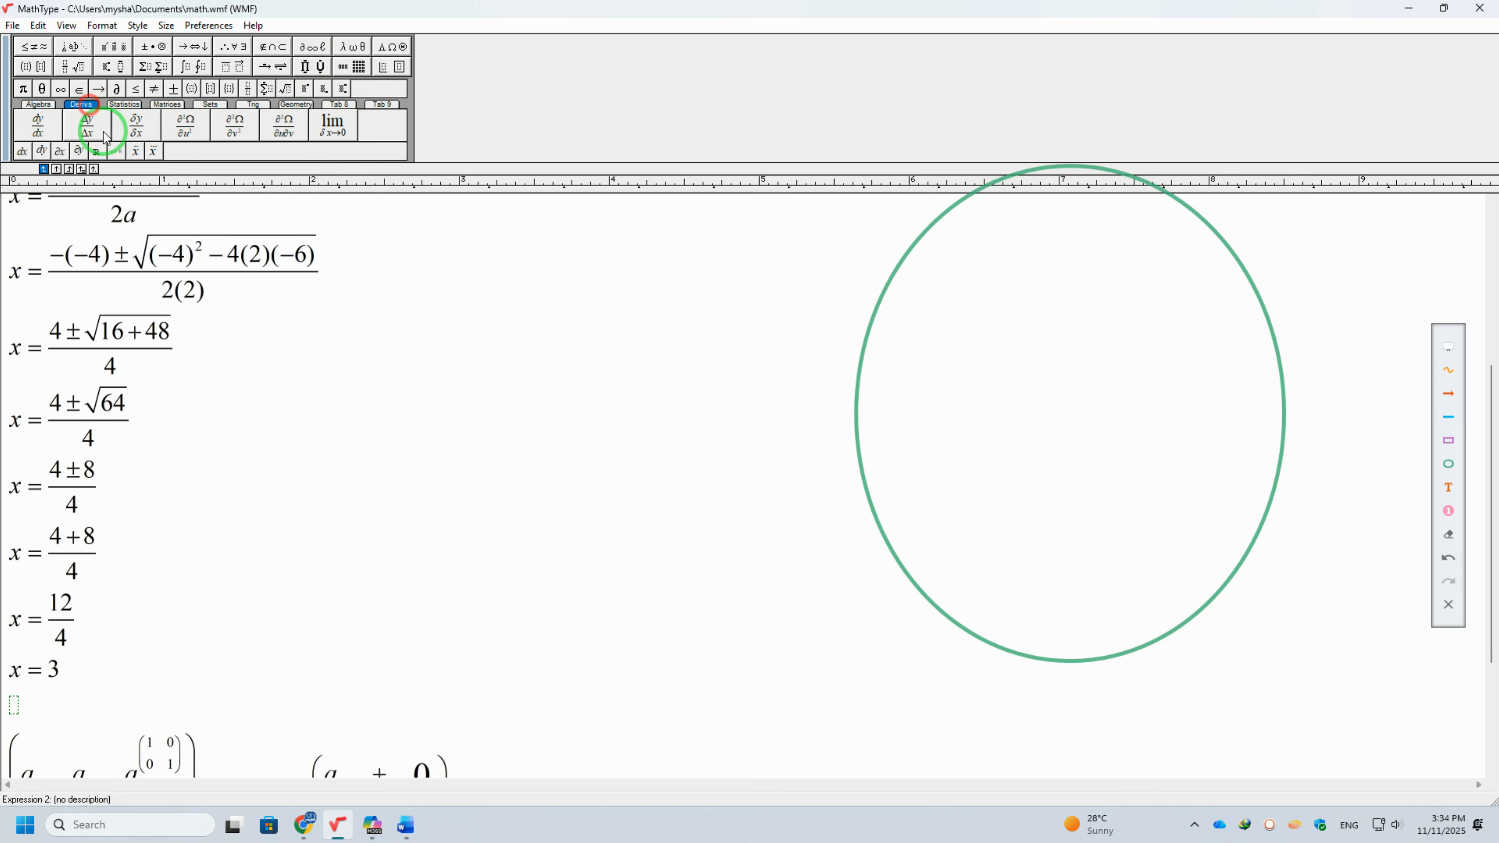
click(38, 105)
click(85, 106)
click(130, 105)
click(170, 105)
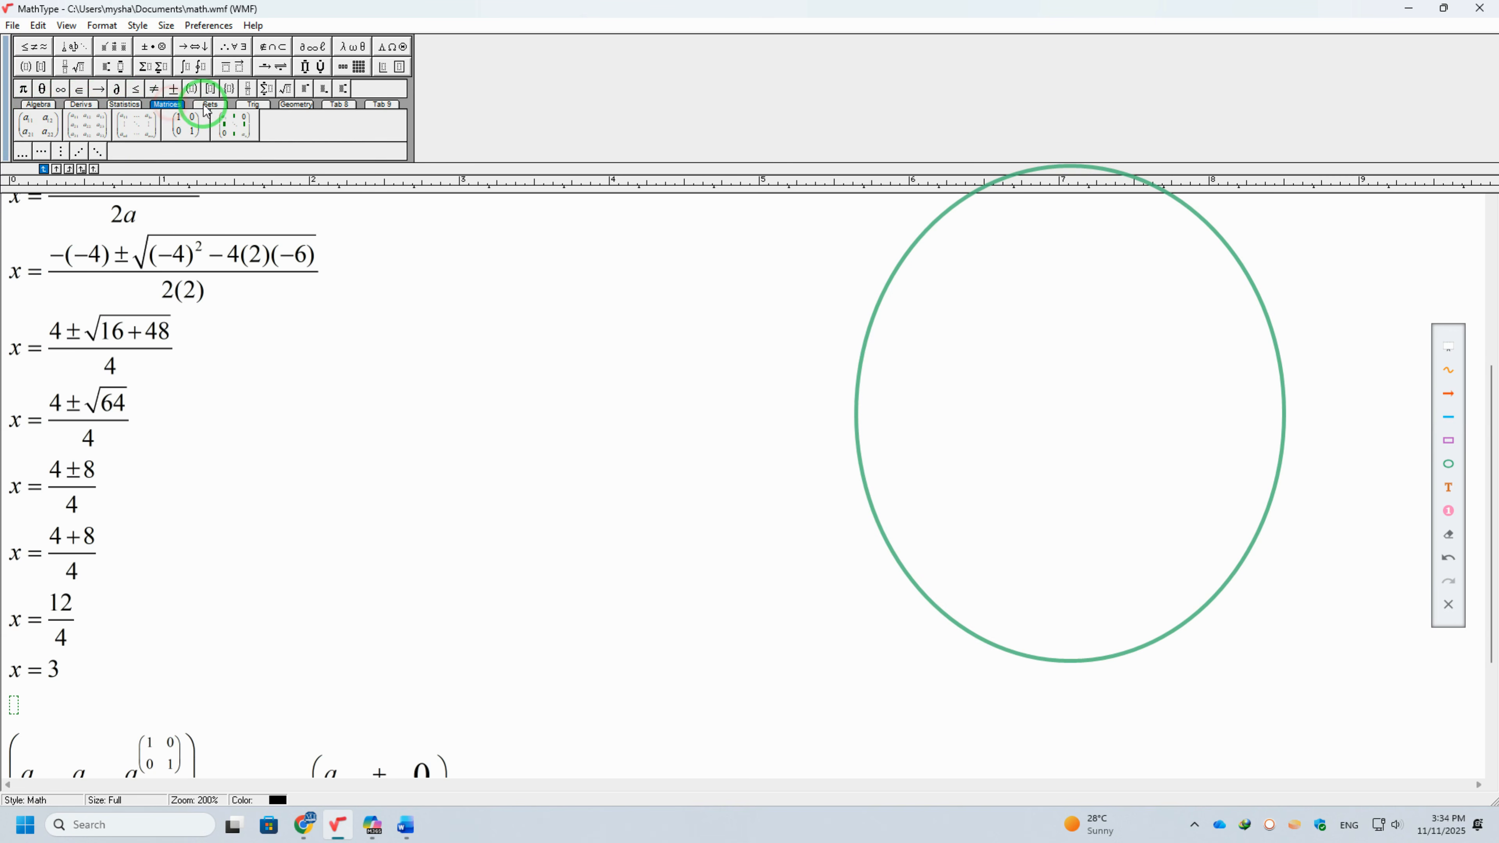
click(210, 105)
click(253, 105)
click(296, 105)
click(339, 105)
click(384, 106)
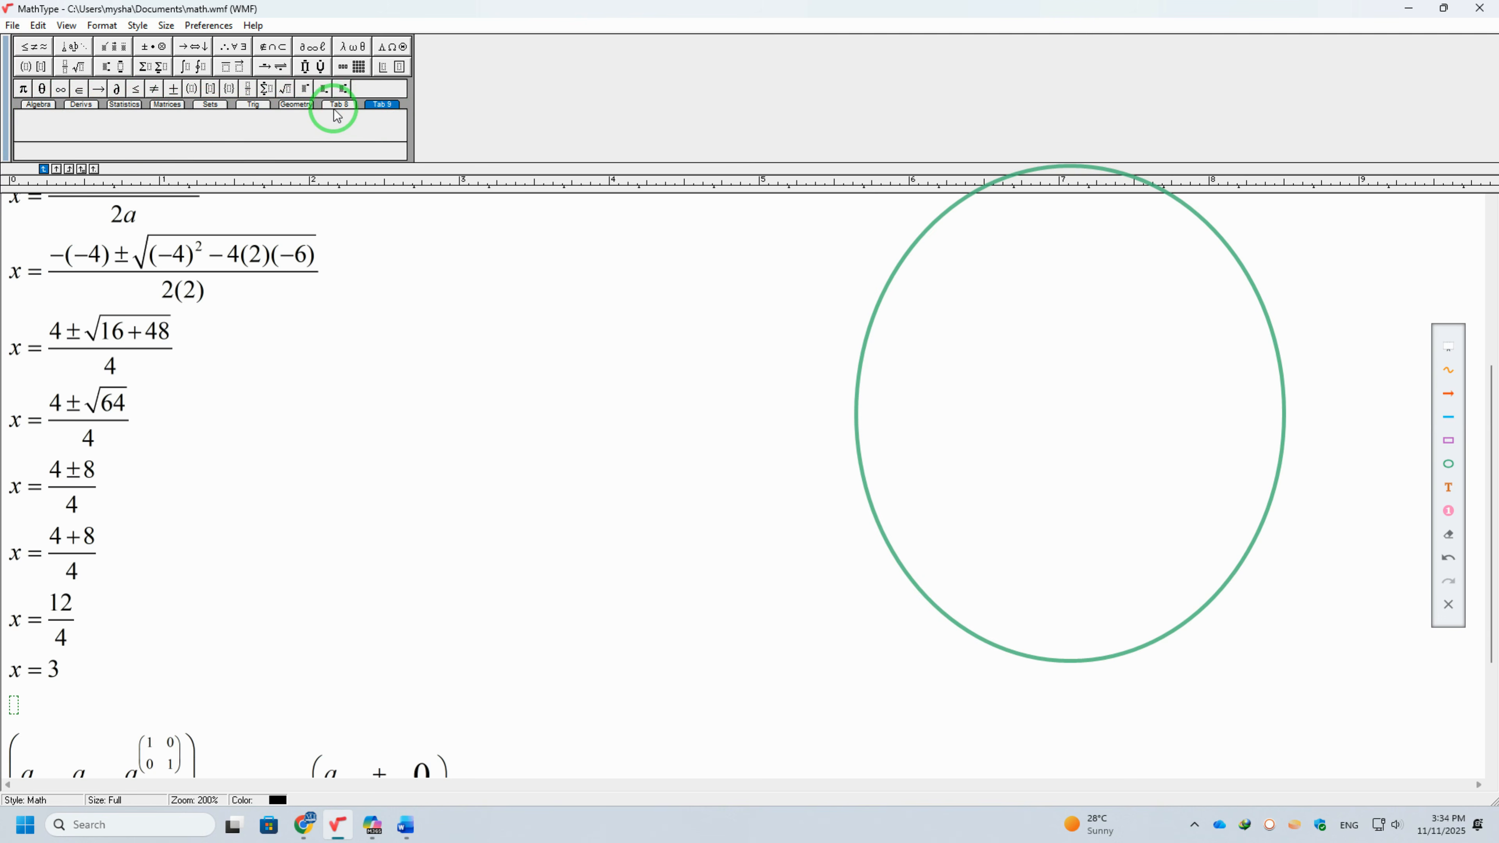
click(305, 105)
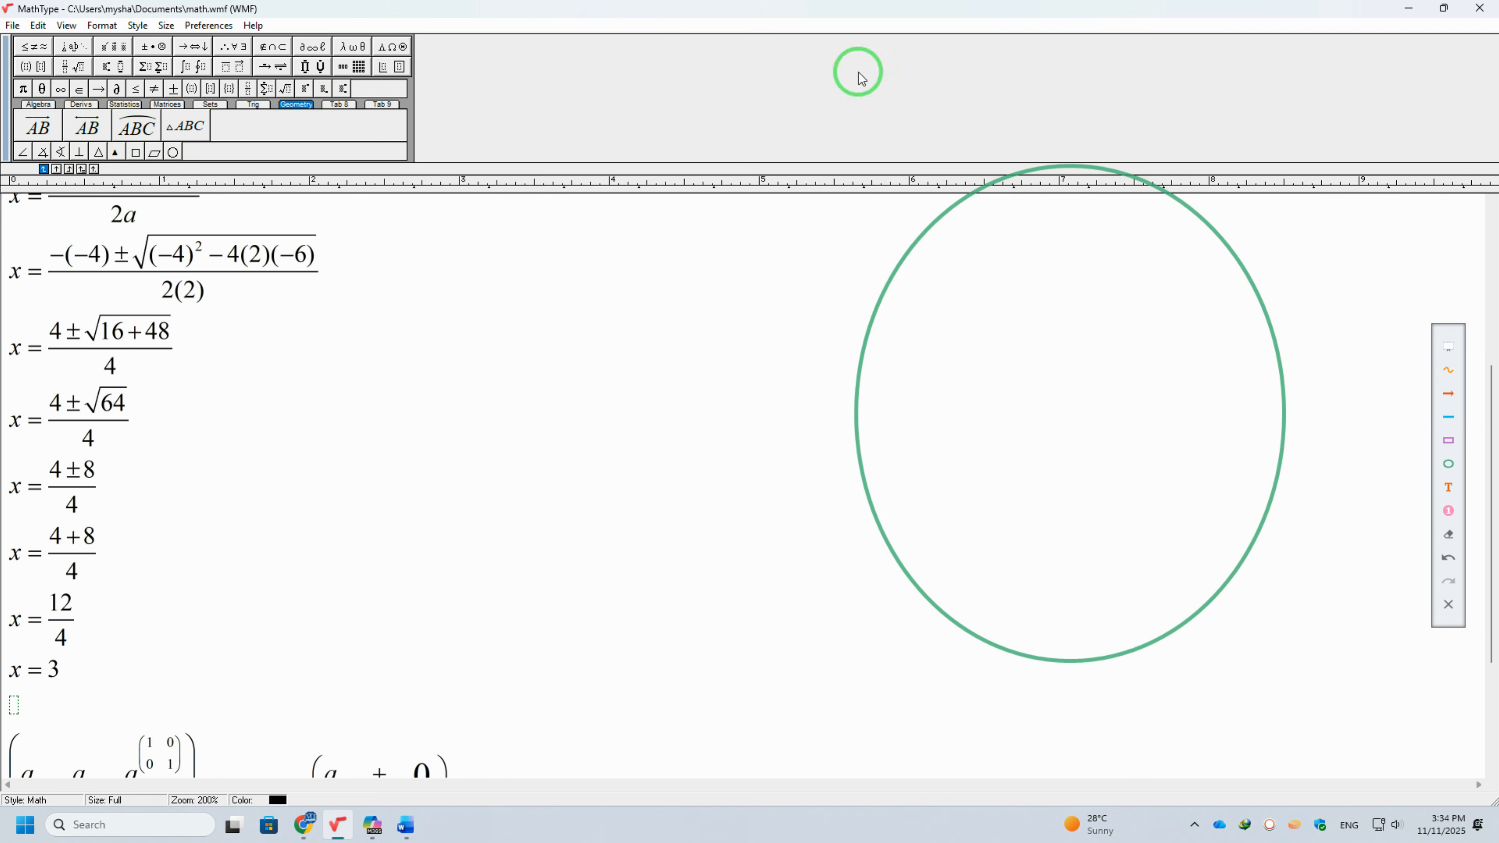
Undo the green annotation ellipse drawn over the screen
scroll(421, 248, down, 3)
scroll(421, 247, down, 1)
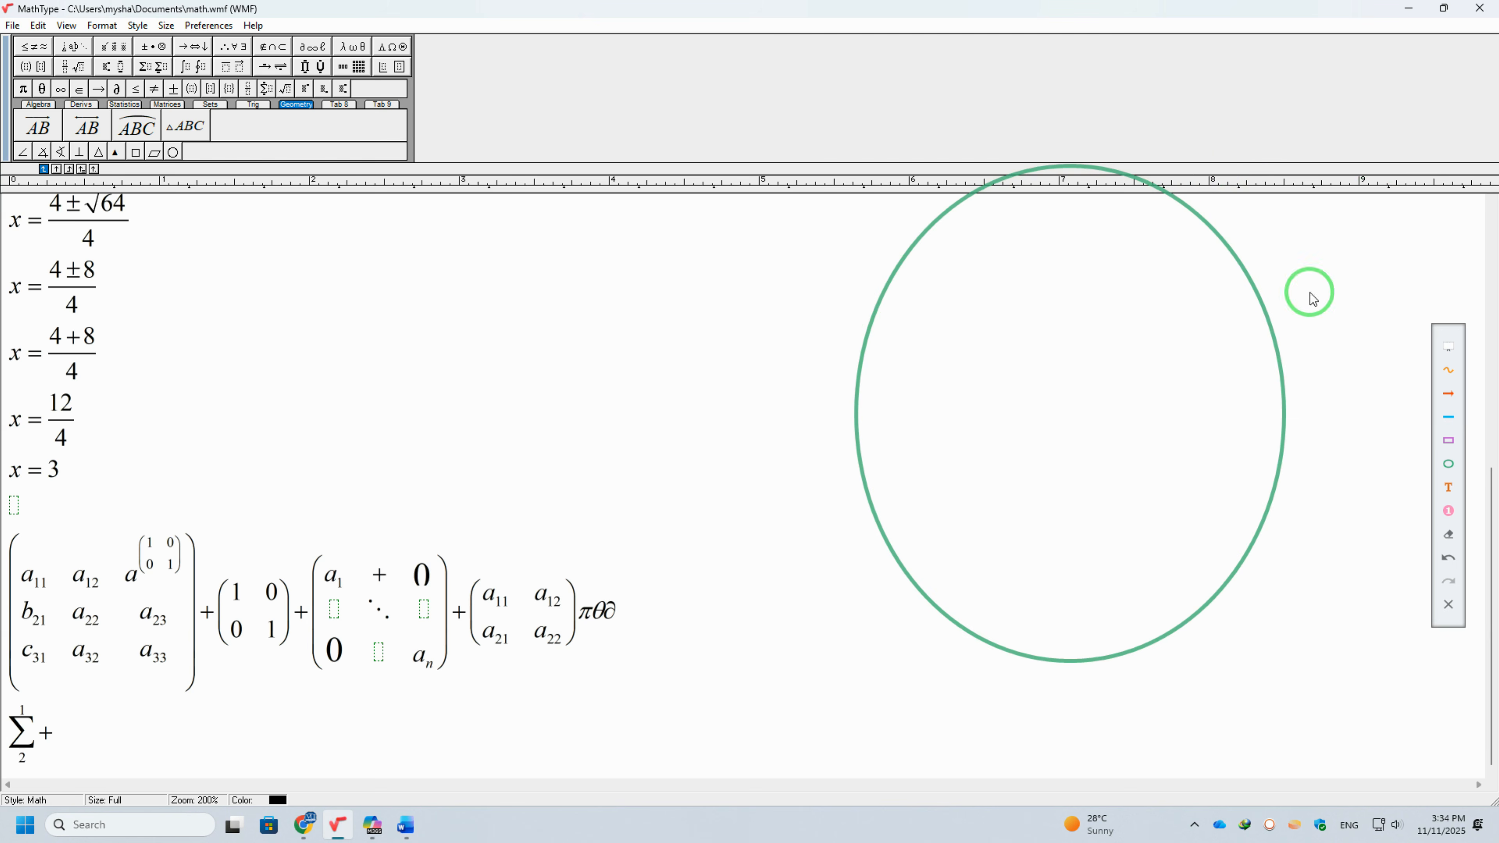
click(1448, 557)
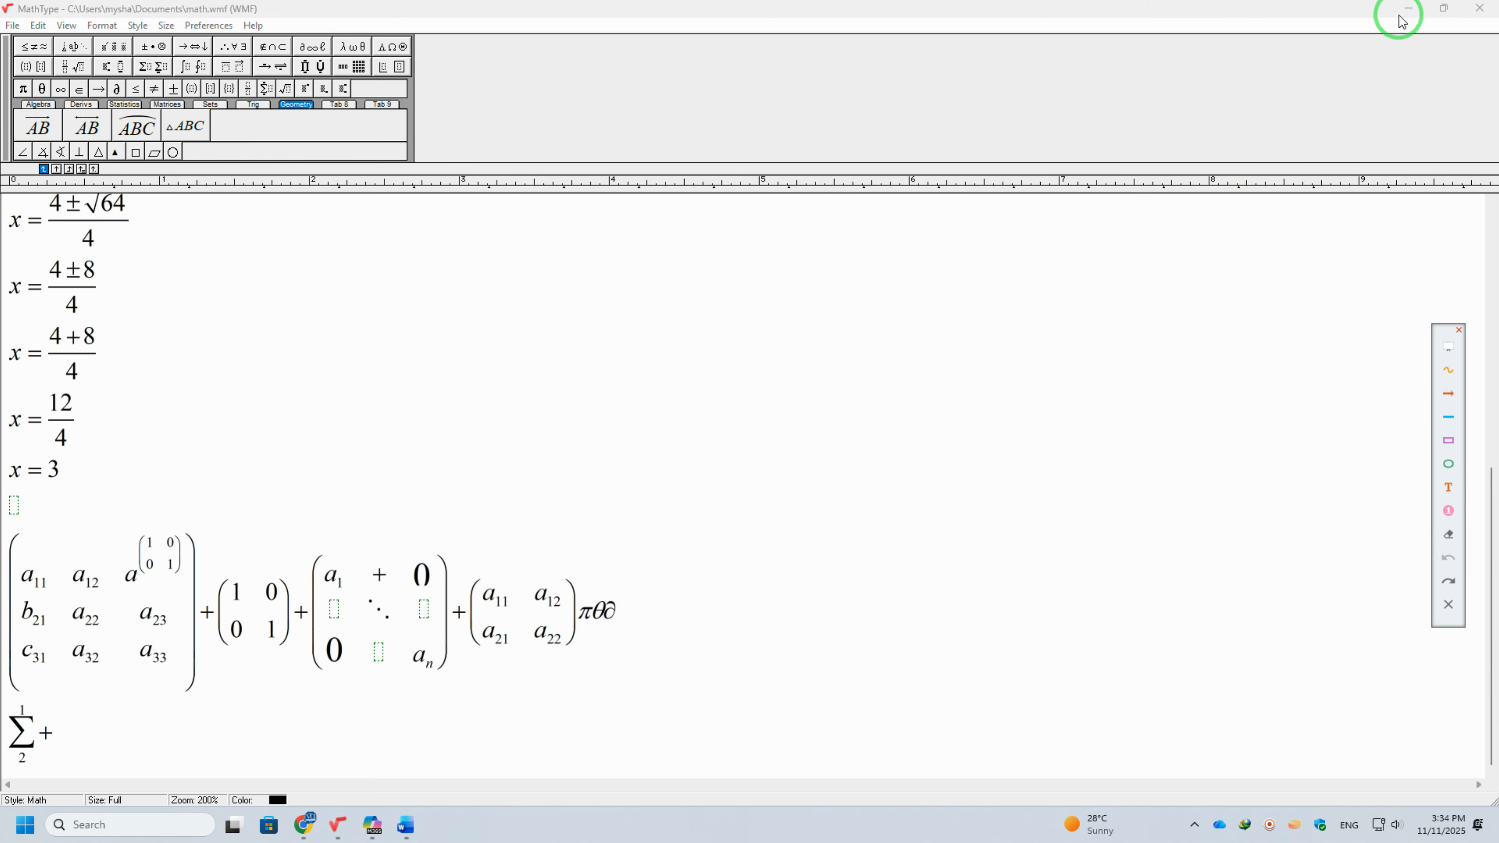
Minimize MathType and examine the Word document's title page and the pasted solution on page two
click(1408, 8)
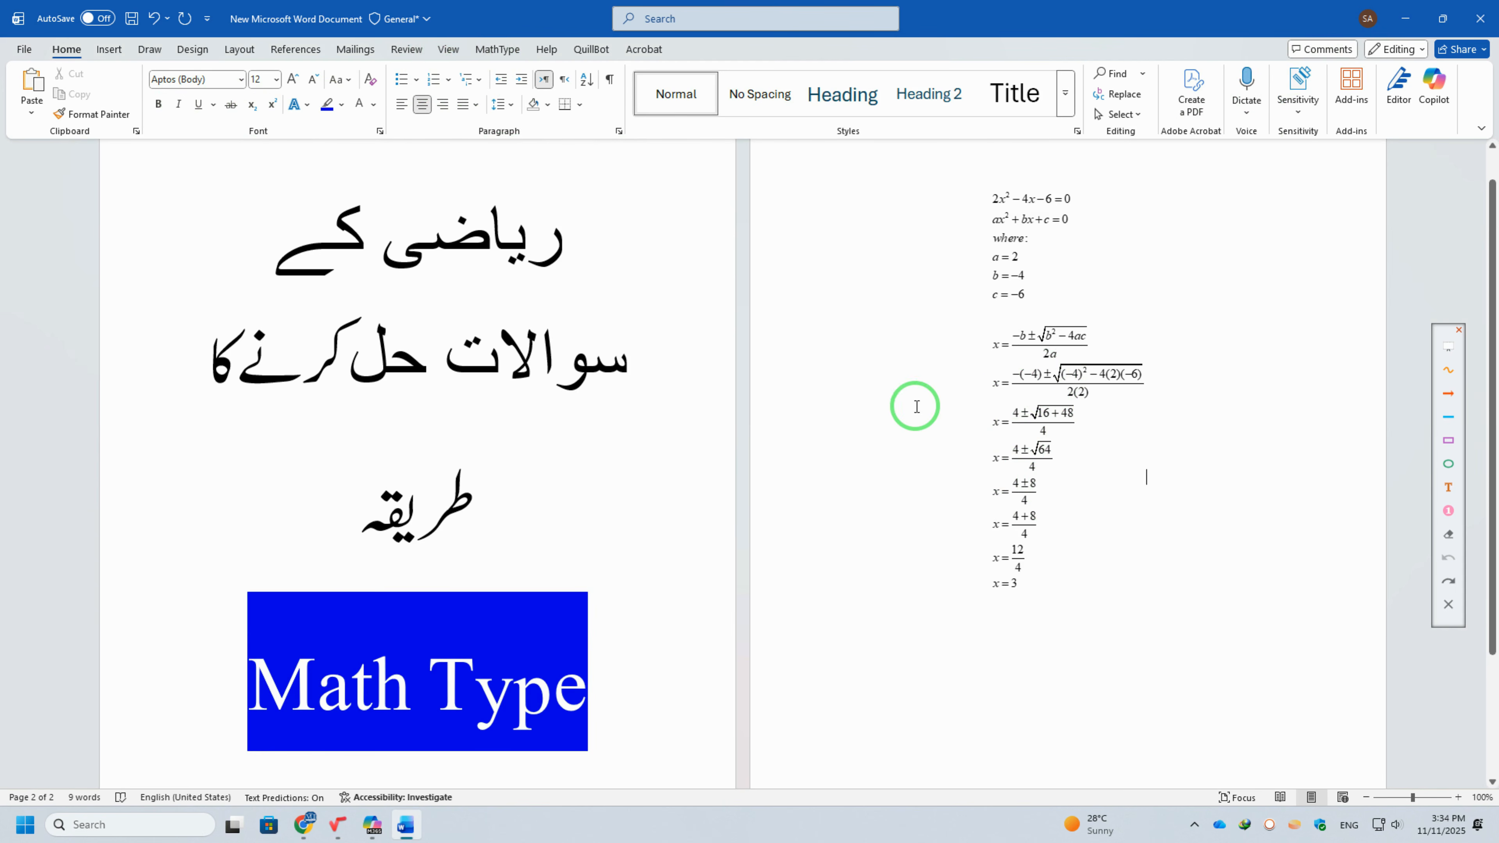
scroll(891, 384, up, 1)
scroll(887, 369, down, 3)
scroll(887, 368, up, 3)
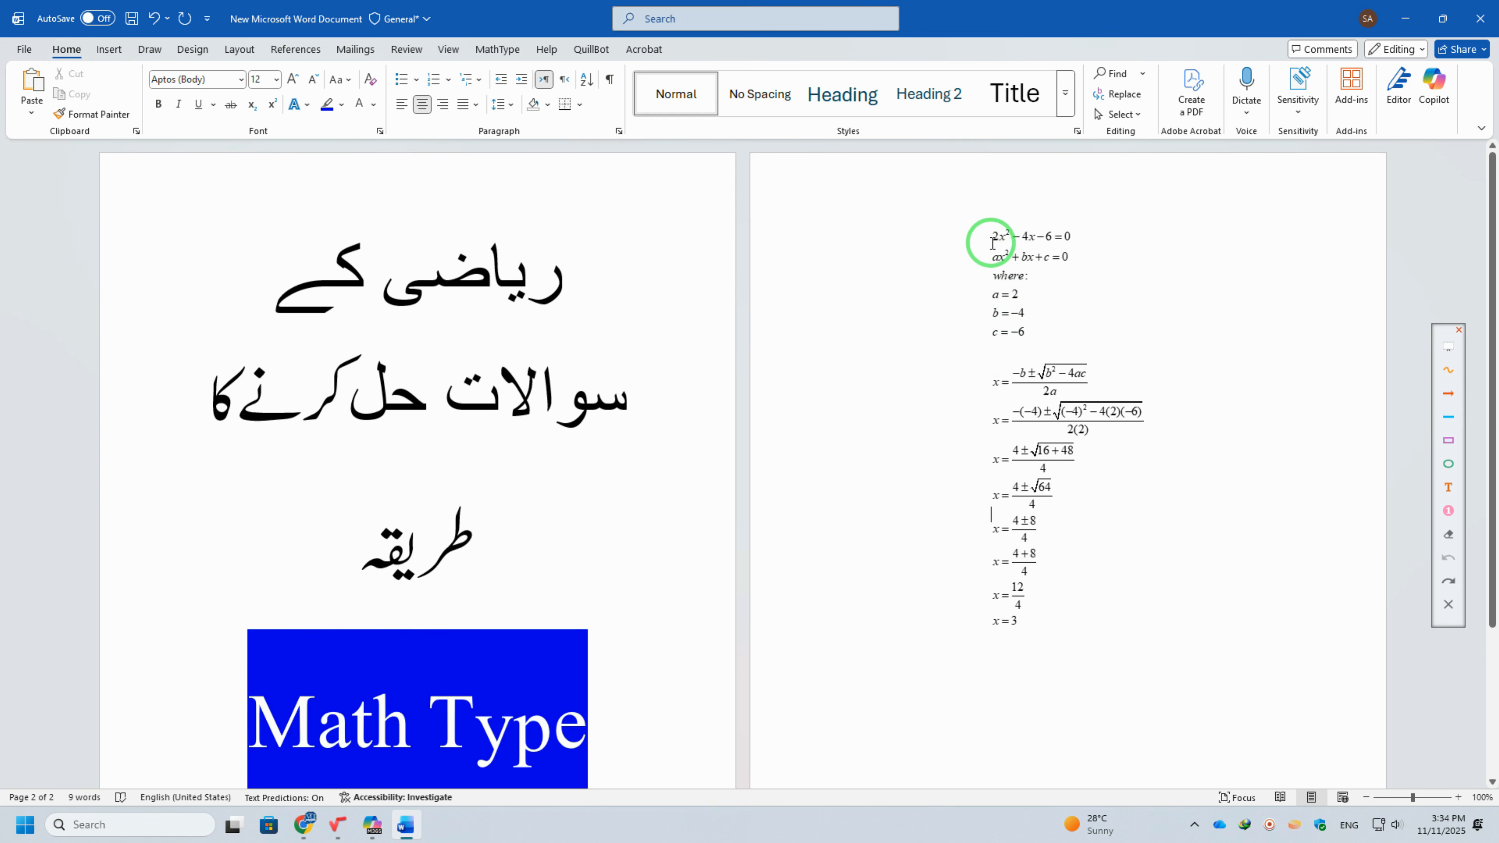
scroll(678, 412, down, 2)
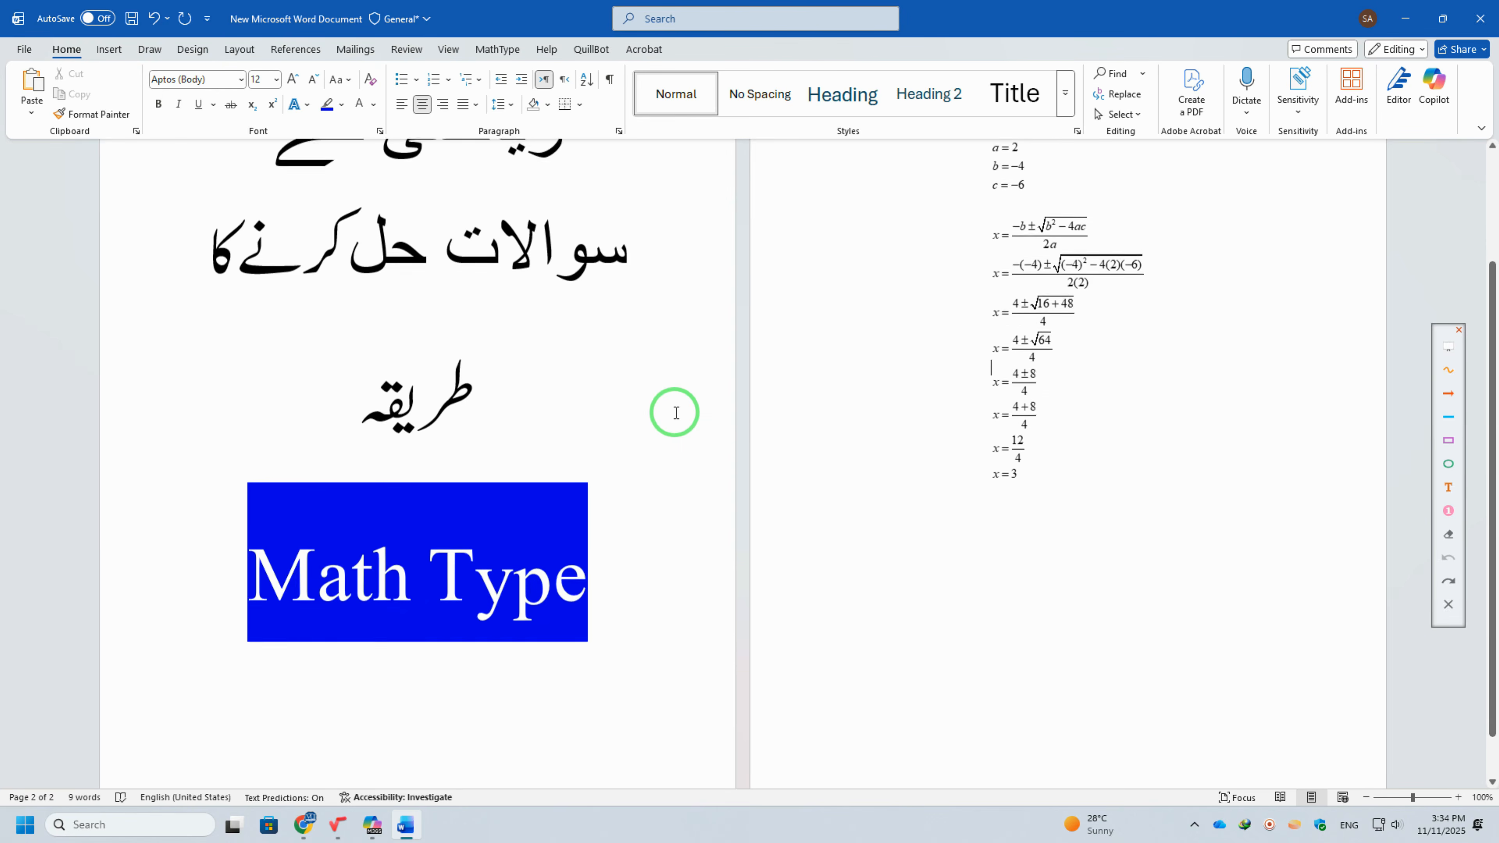
scroll(677, 412, up, 2)
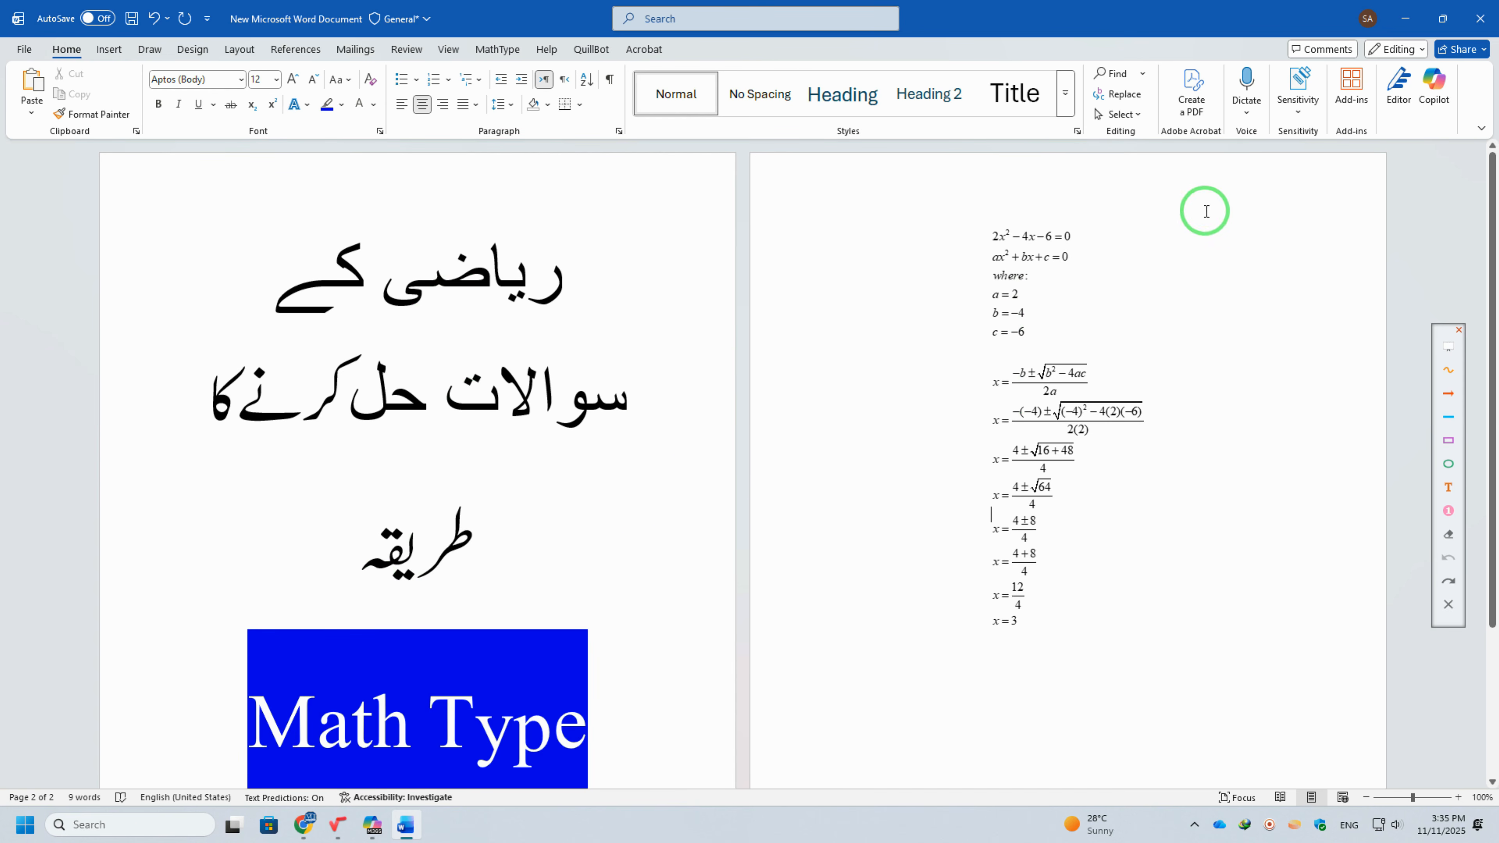
scroll(999, 505, down, 1)
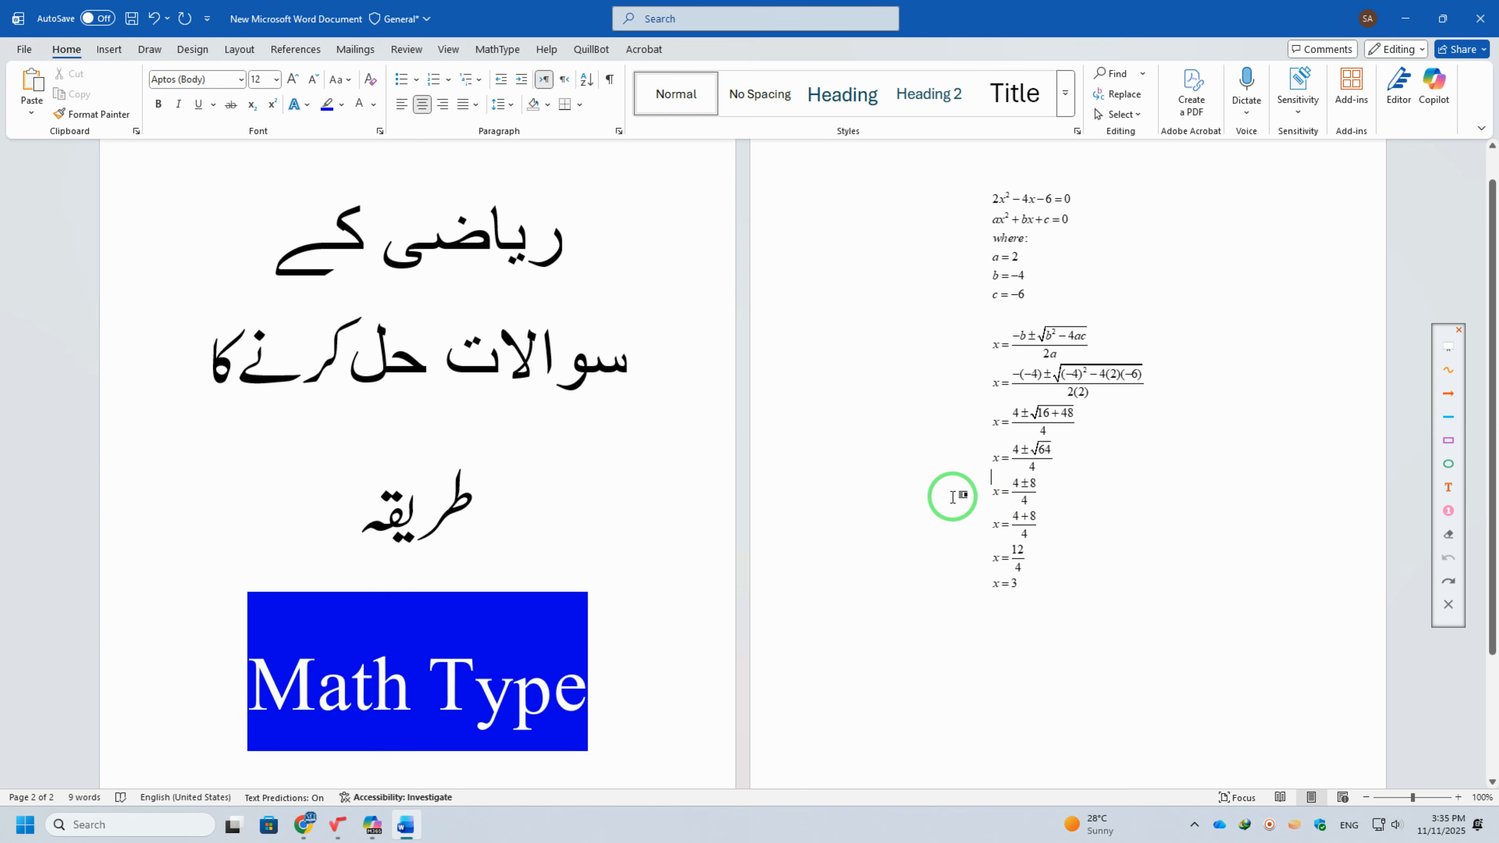
Switch back to MathType and copy the matrix expression together with the summation line below it
click(332, 834)
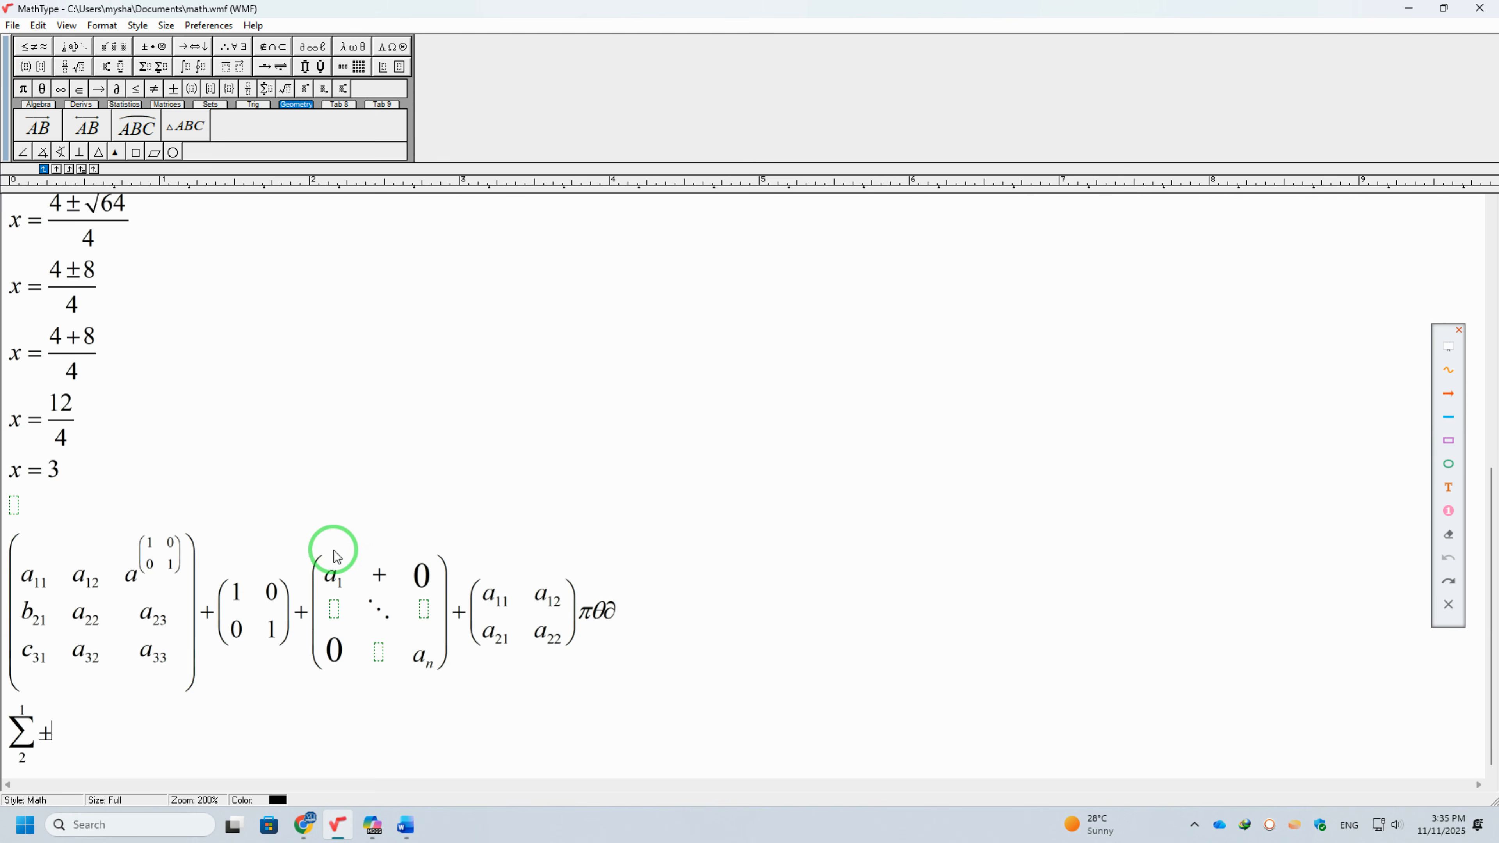
click(108, 729)
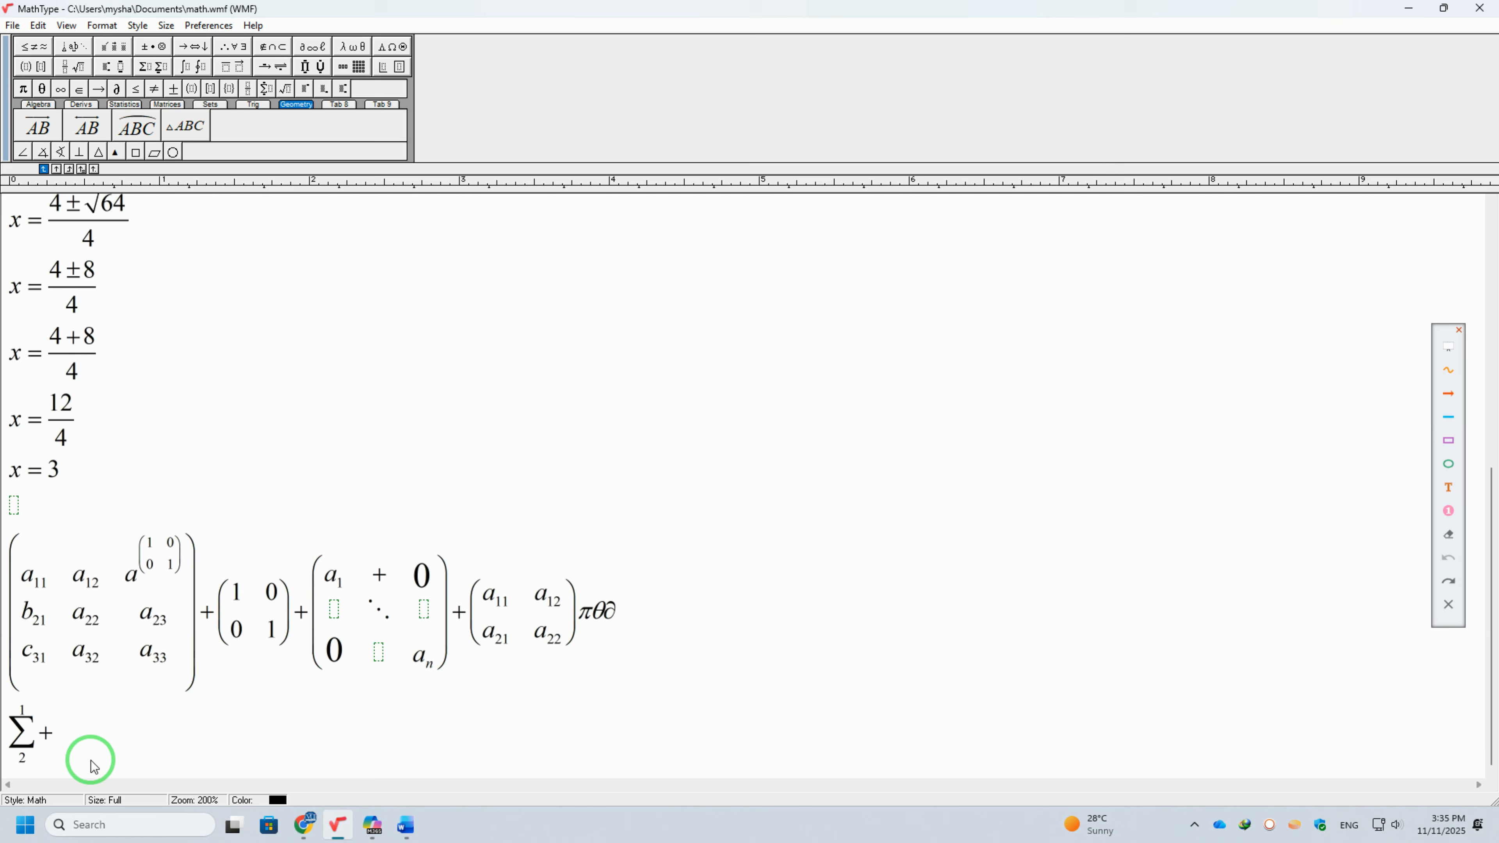
drag(46, 735, 22, 661)
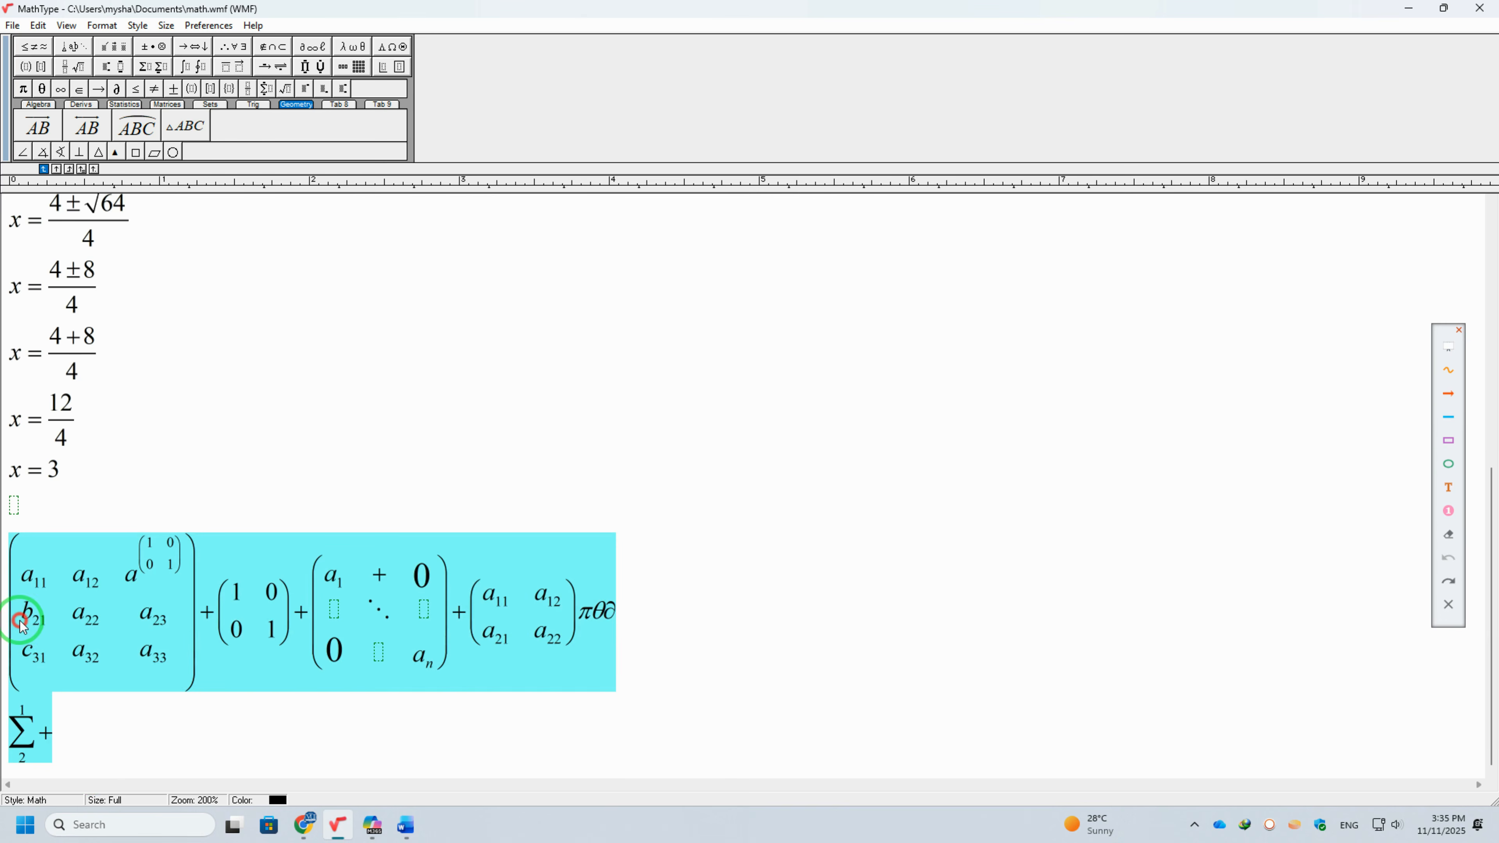
right_click(104, 607)
click(164, 638)
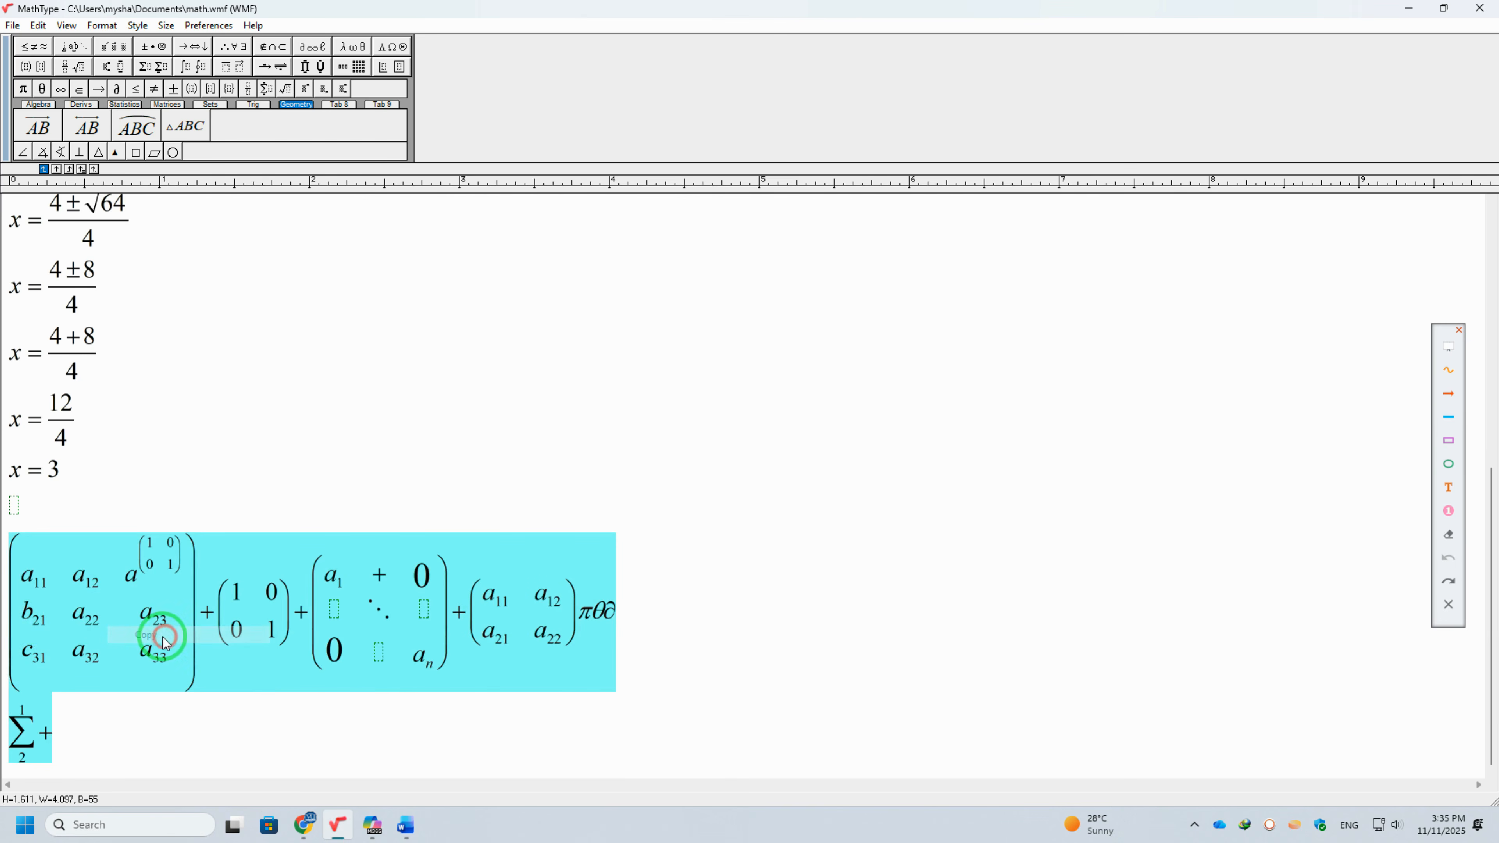
Switch to Word and paste the copied matrices and summation below x = 3 on page two
click(406, 828)
click(1057, 590)
click(1175, 593)
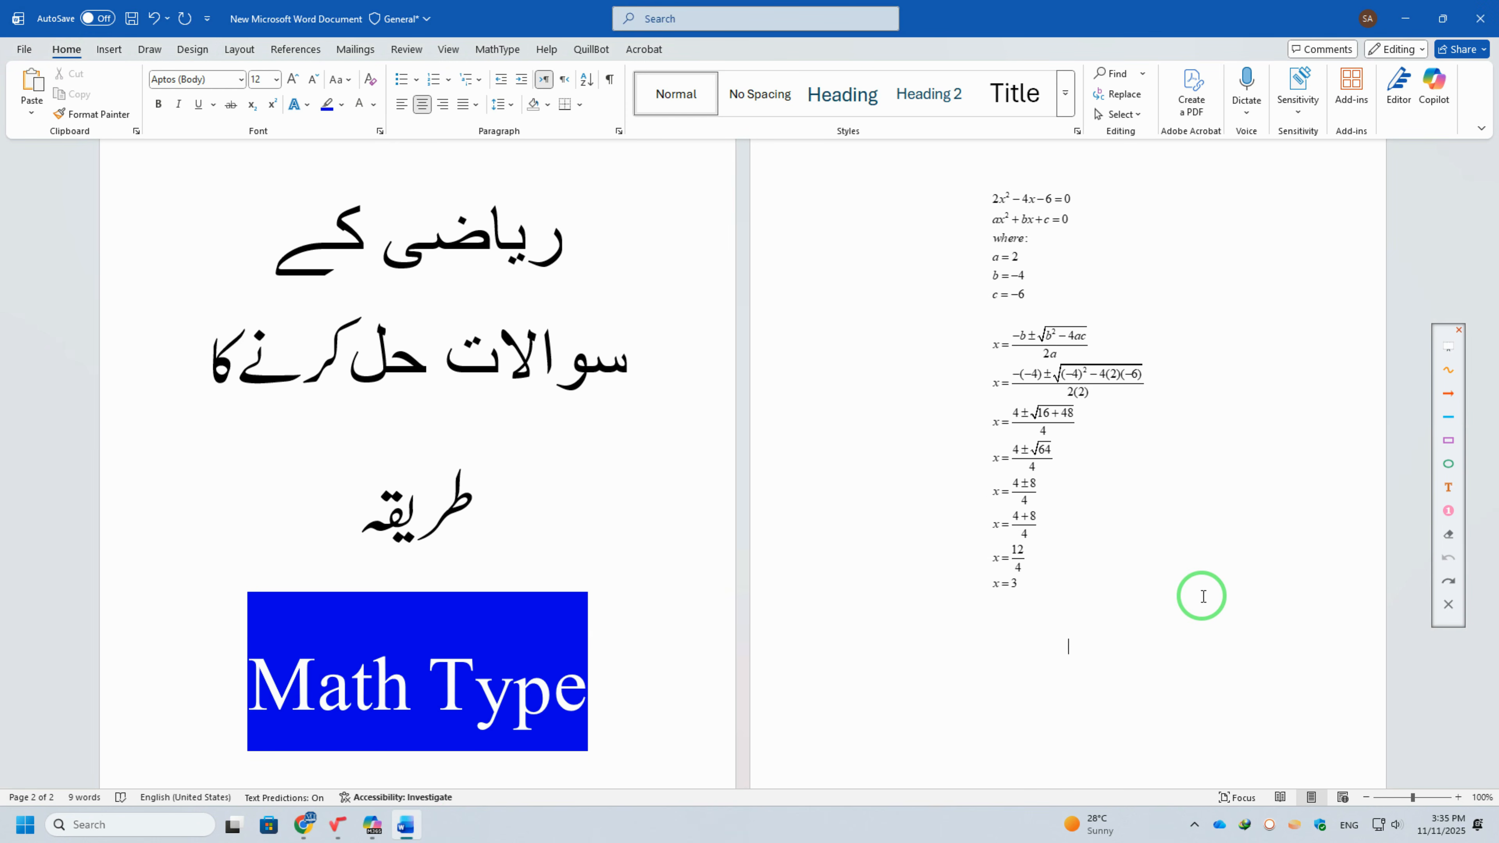
key(ctrl+v)
scroll(1186, 591, down, 3)
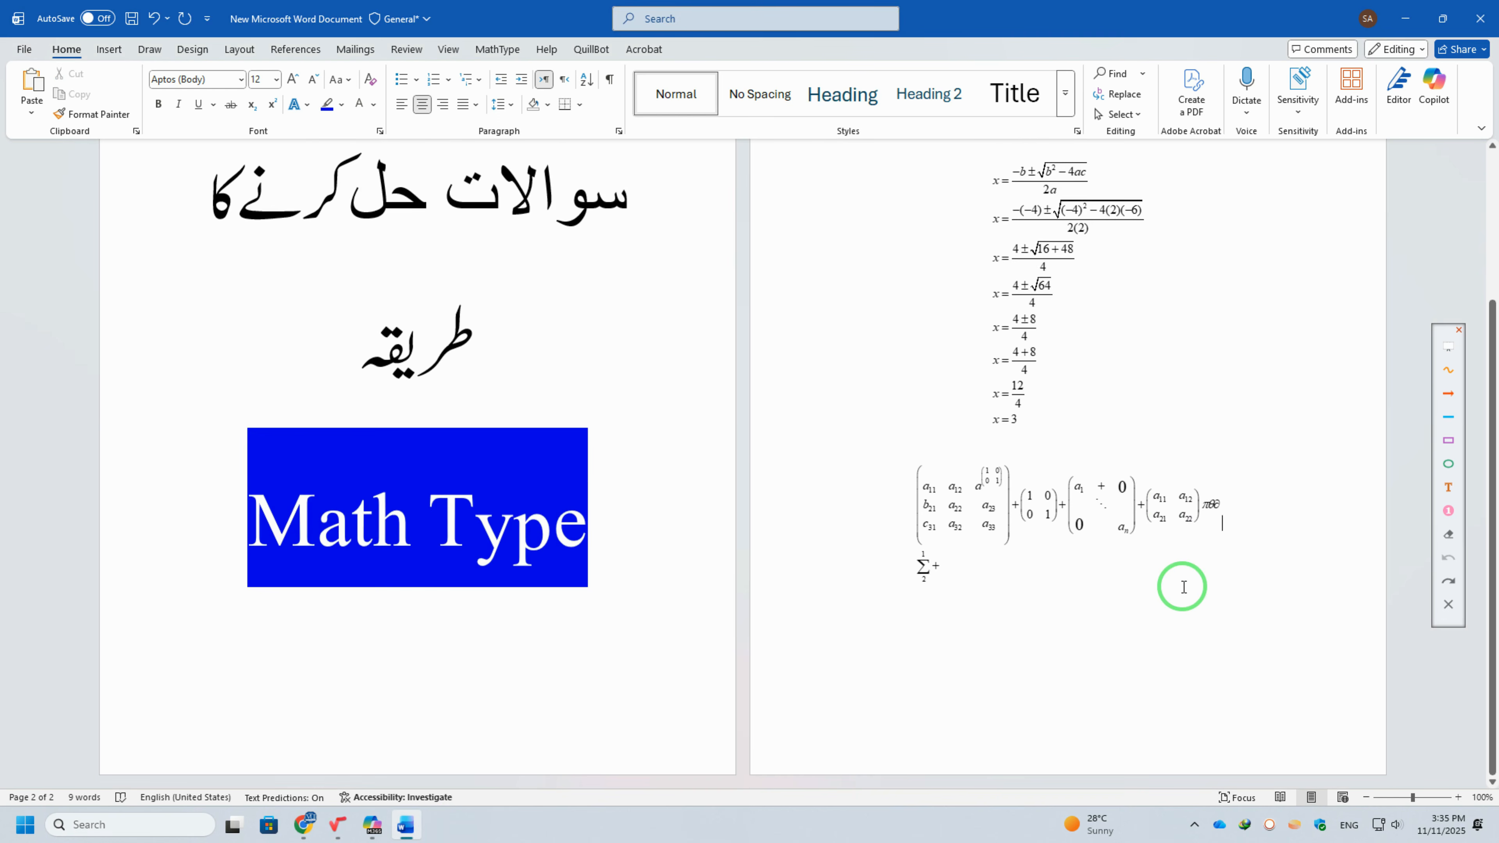
Add a blank line between x = 3 and the pasted matrices, and left-align it
click(1120, 449)
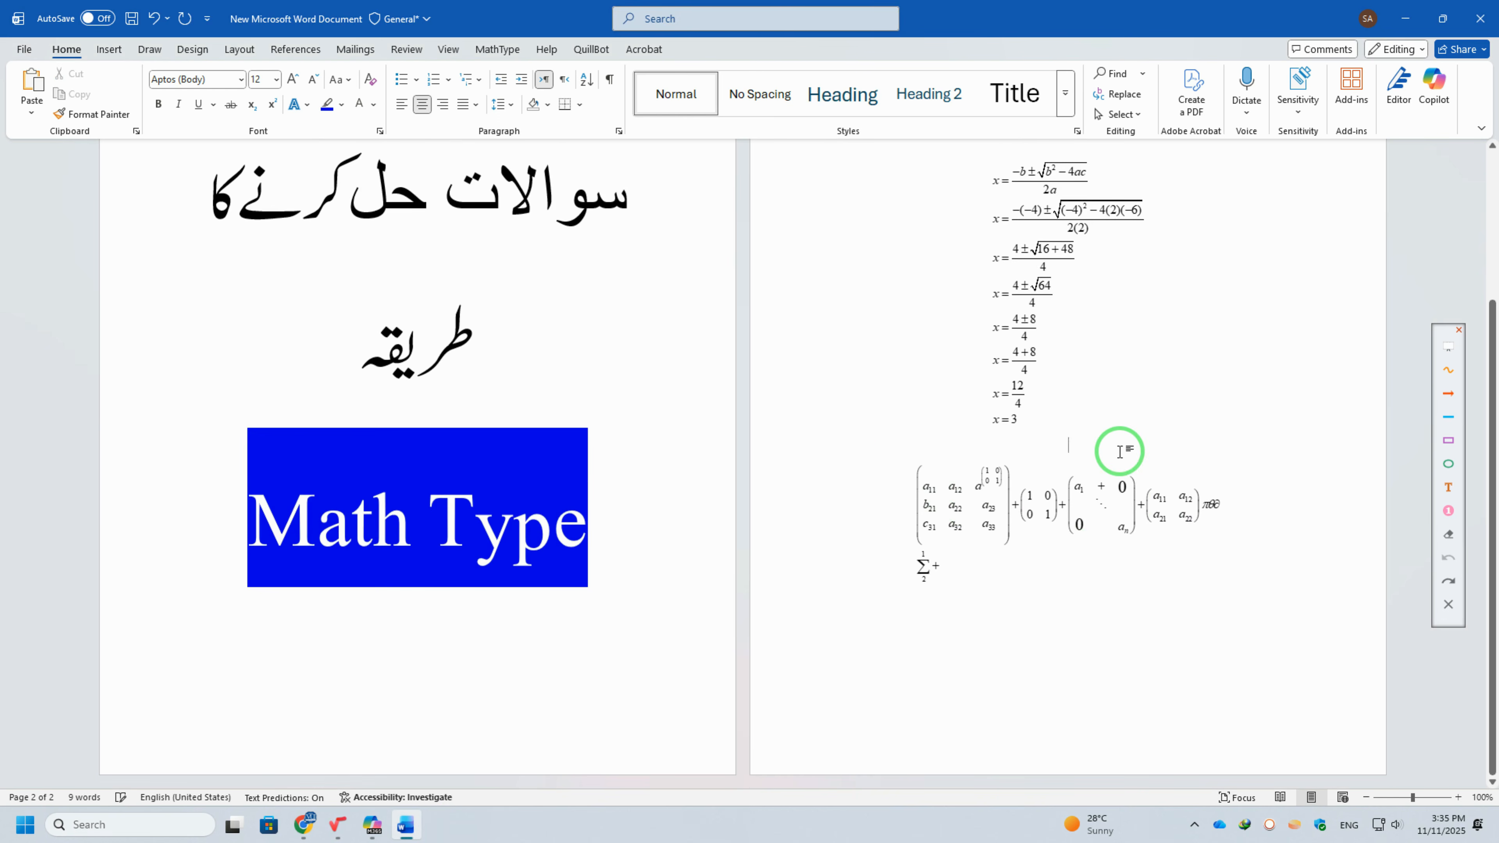
key(Return)
click(939, 479)
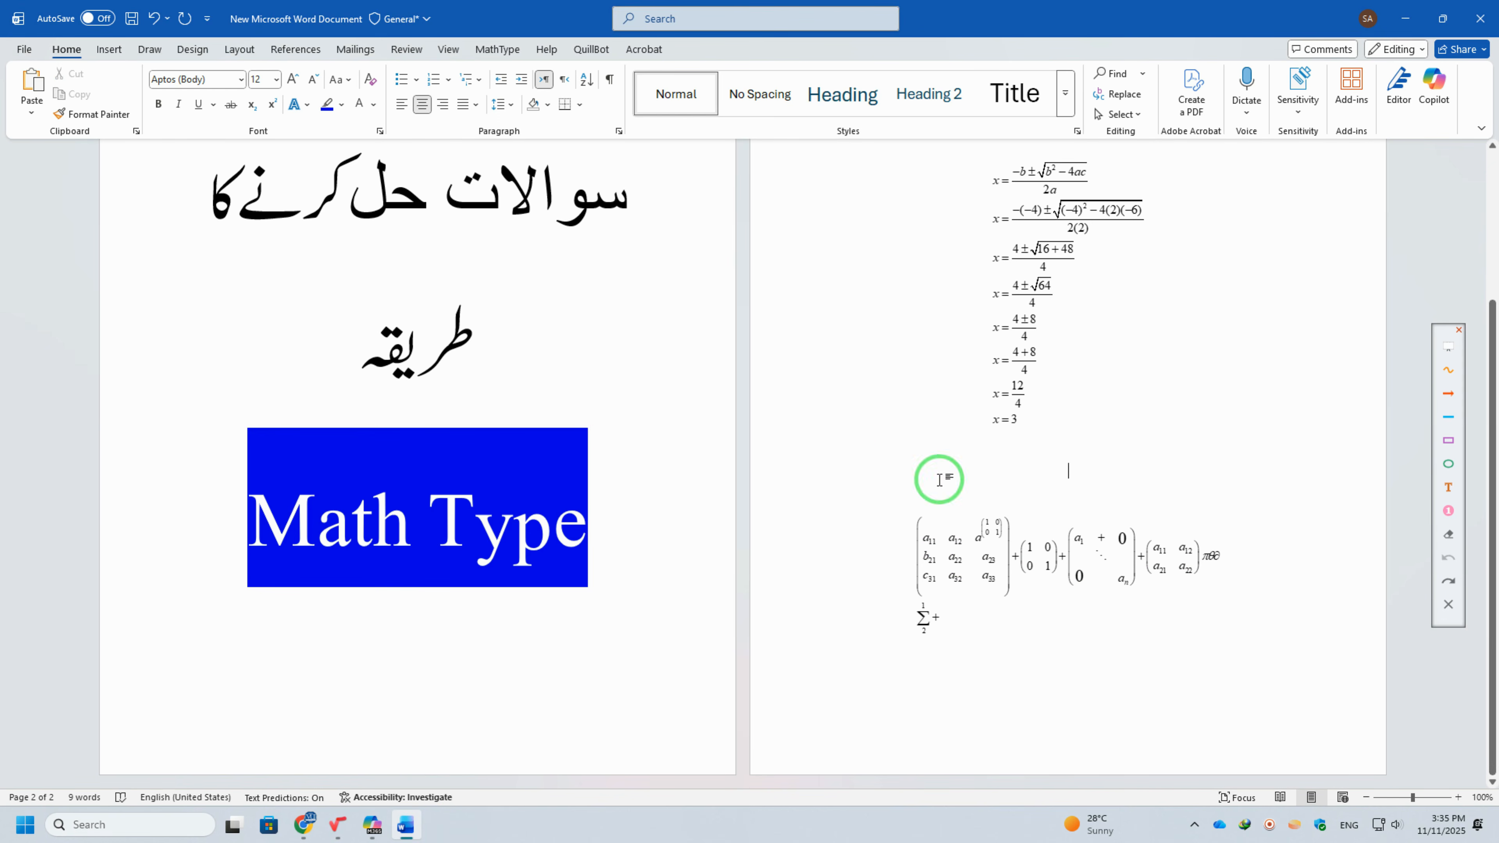
click(400, 106)
click(883, 479)
Check page two from its beginning, then minimize Word to return to MathType
scroll(883, 479, up, 4)
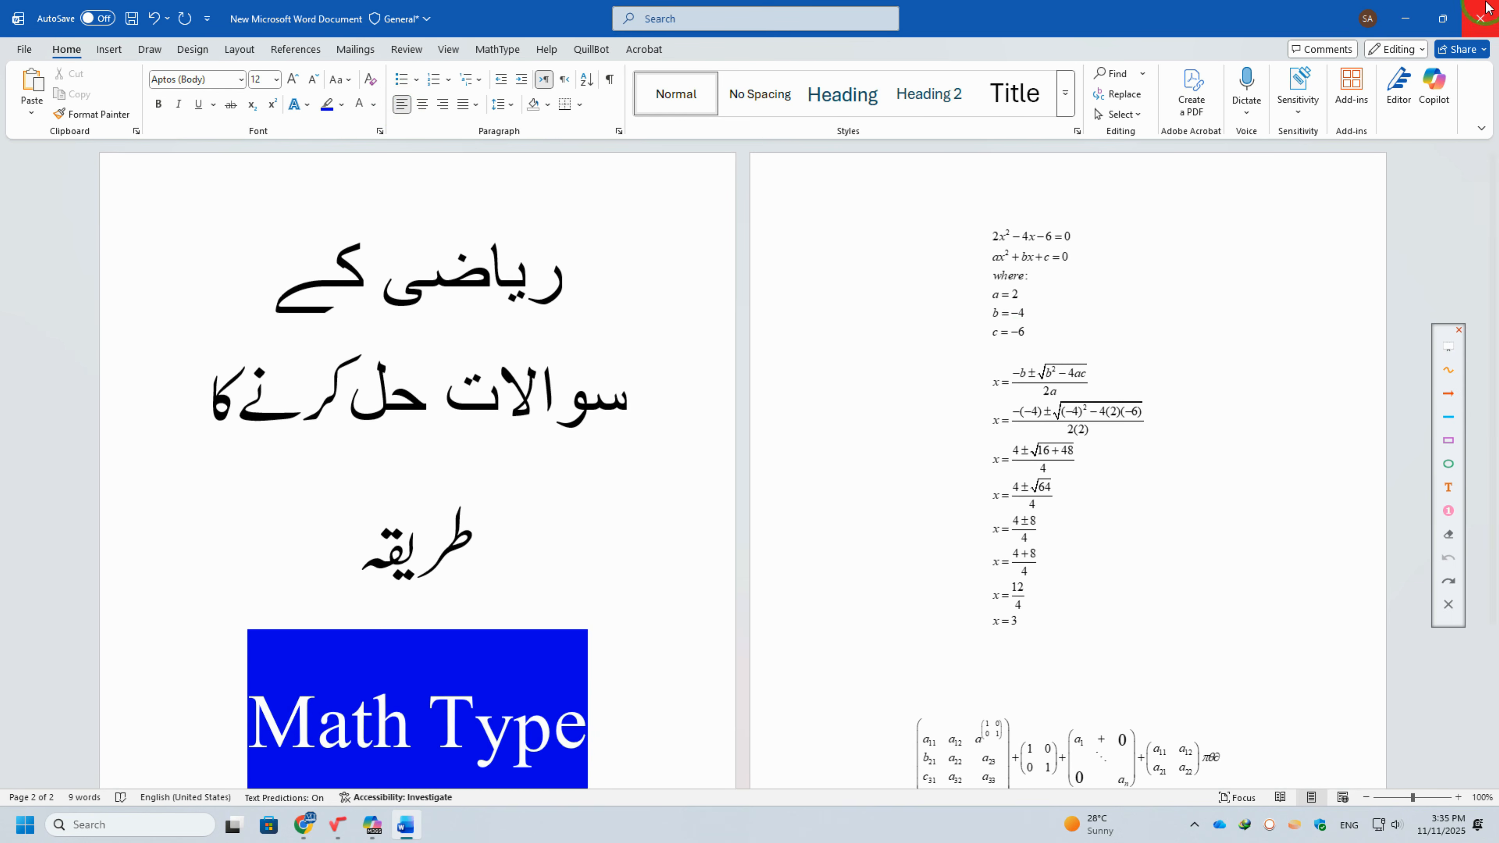
click(1420, 17)
click(507, 381)
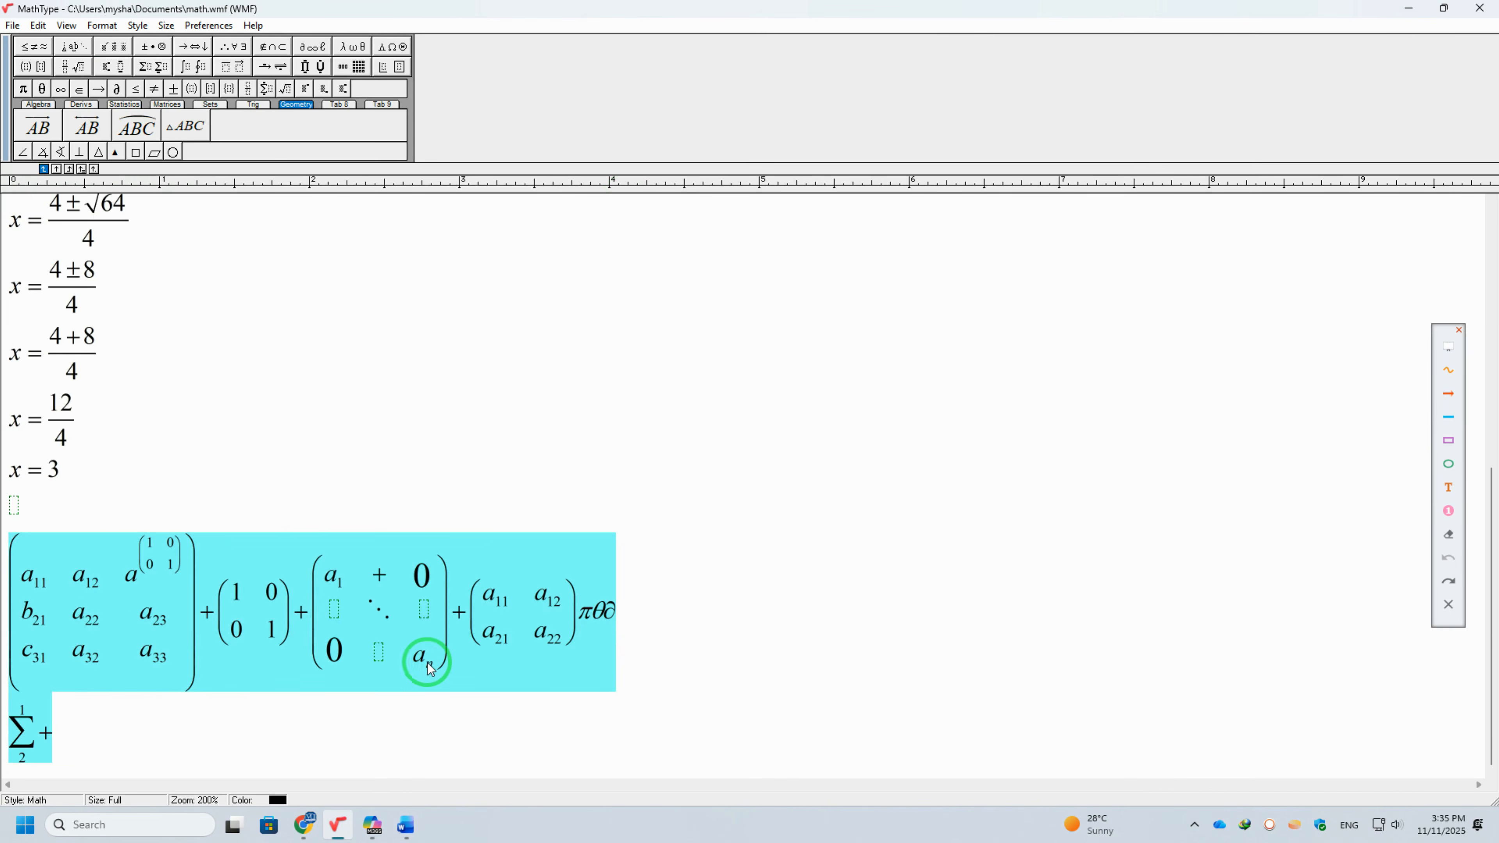
Switch to Chrome, search within the VU khanpur YouTube channel for "math type", and look through the matching videos
click(305, 823)
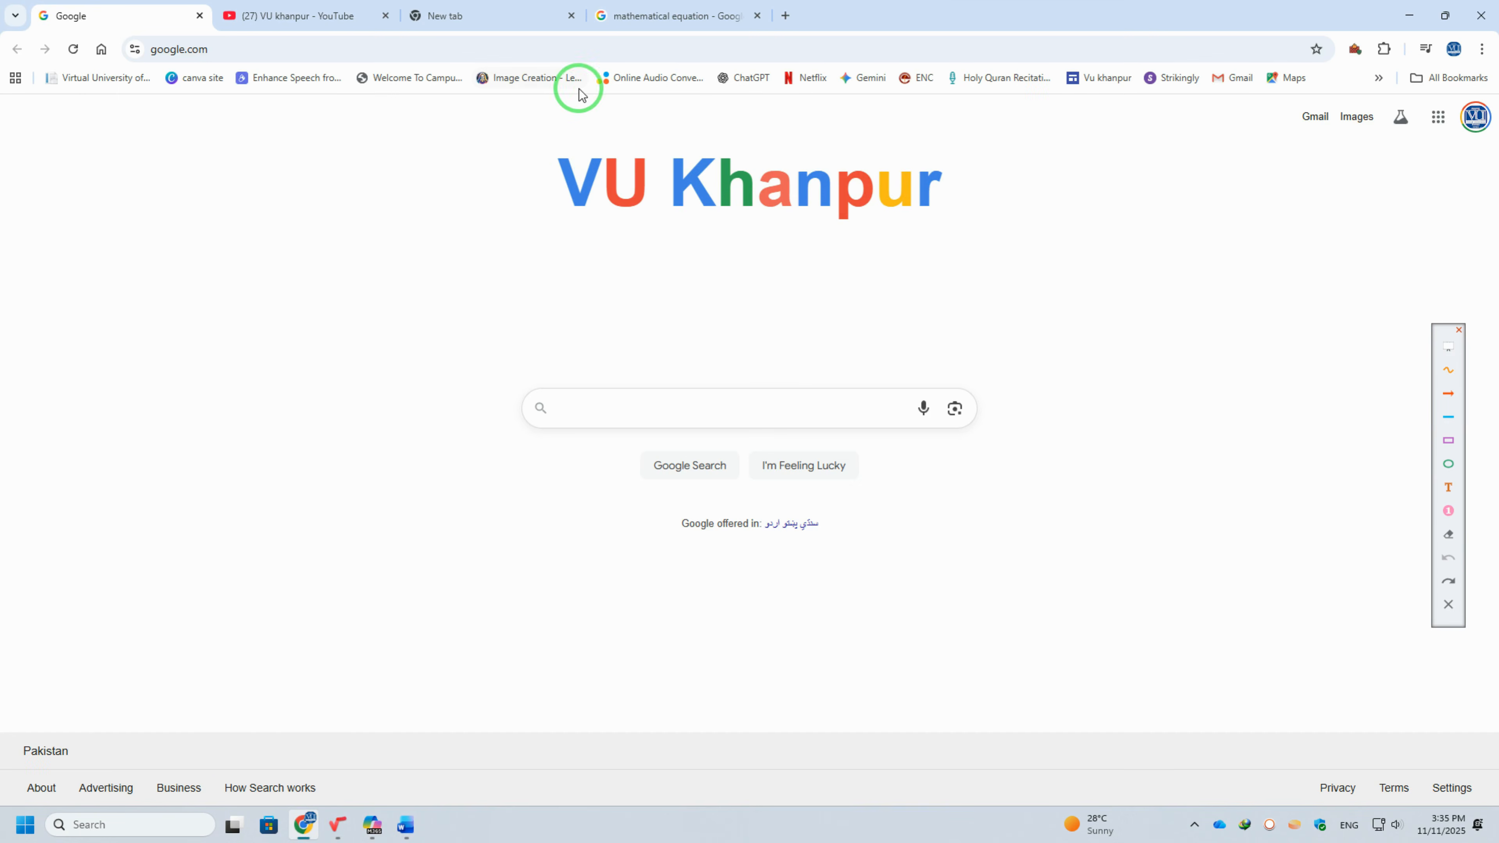
click(295, 16)
click(695, 484)
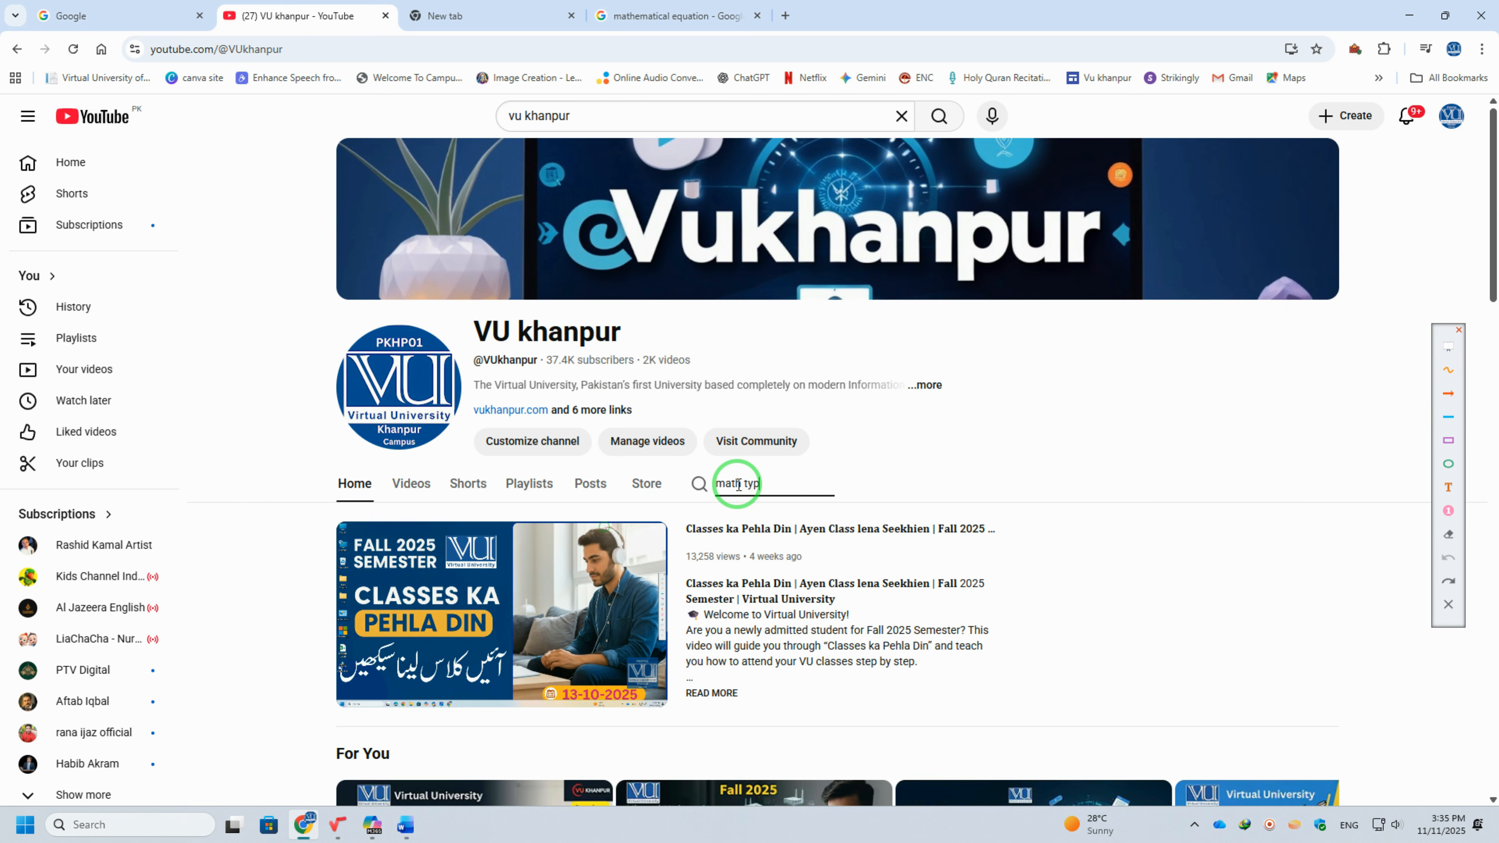
key(Return)
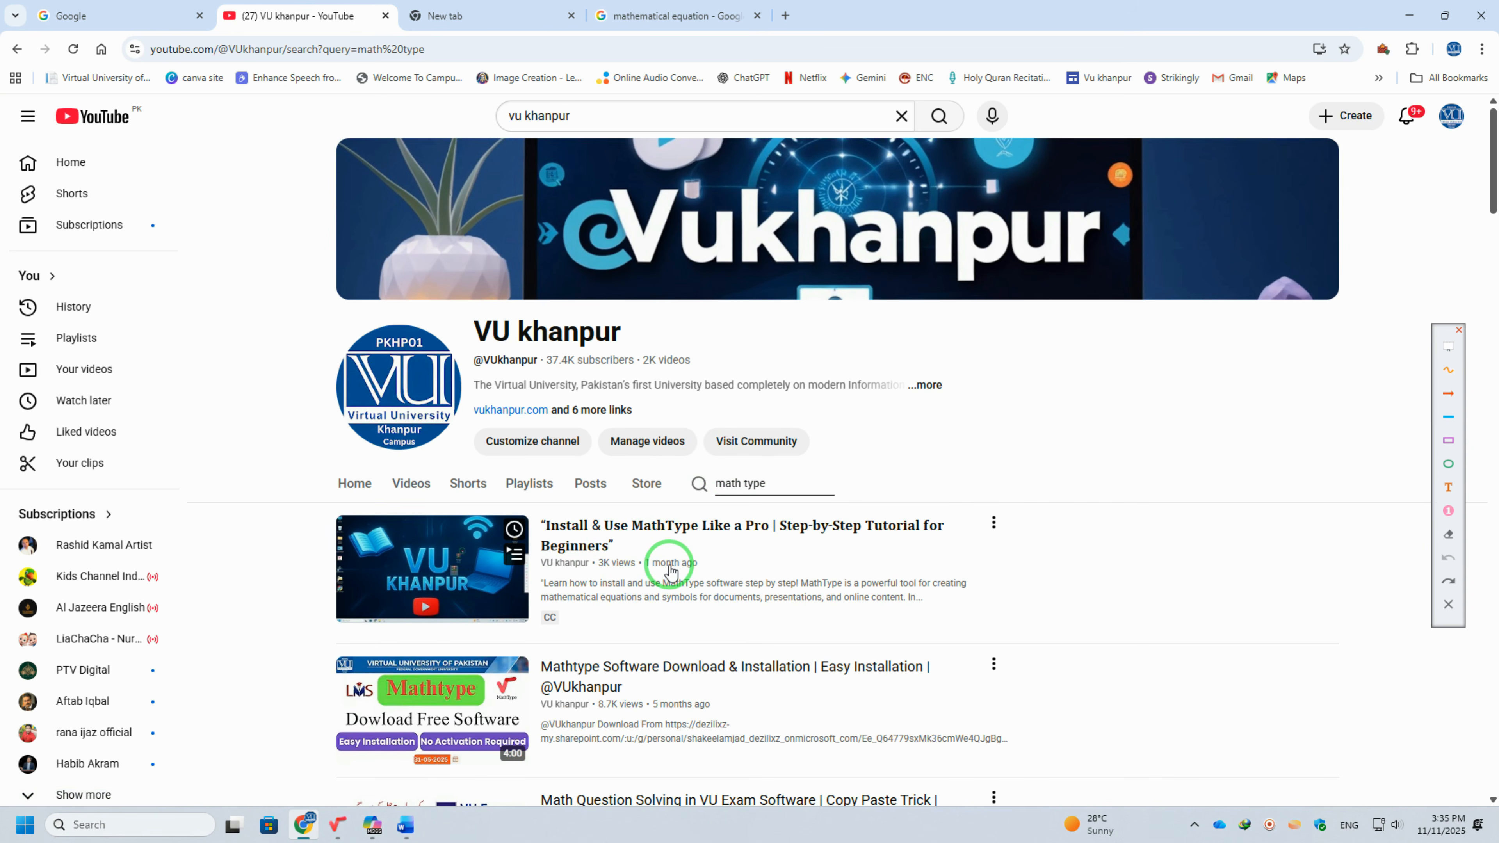
scroll(670, 570, down, 2)
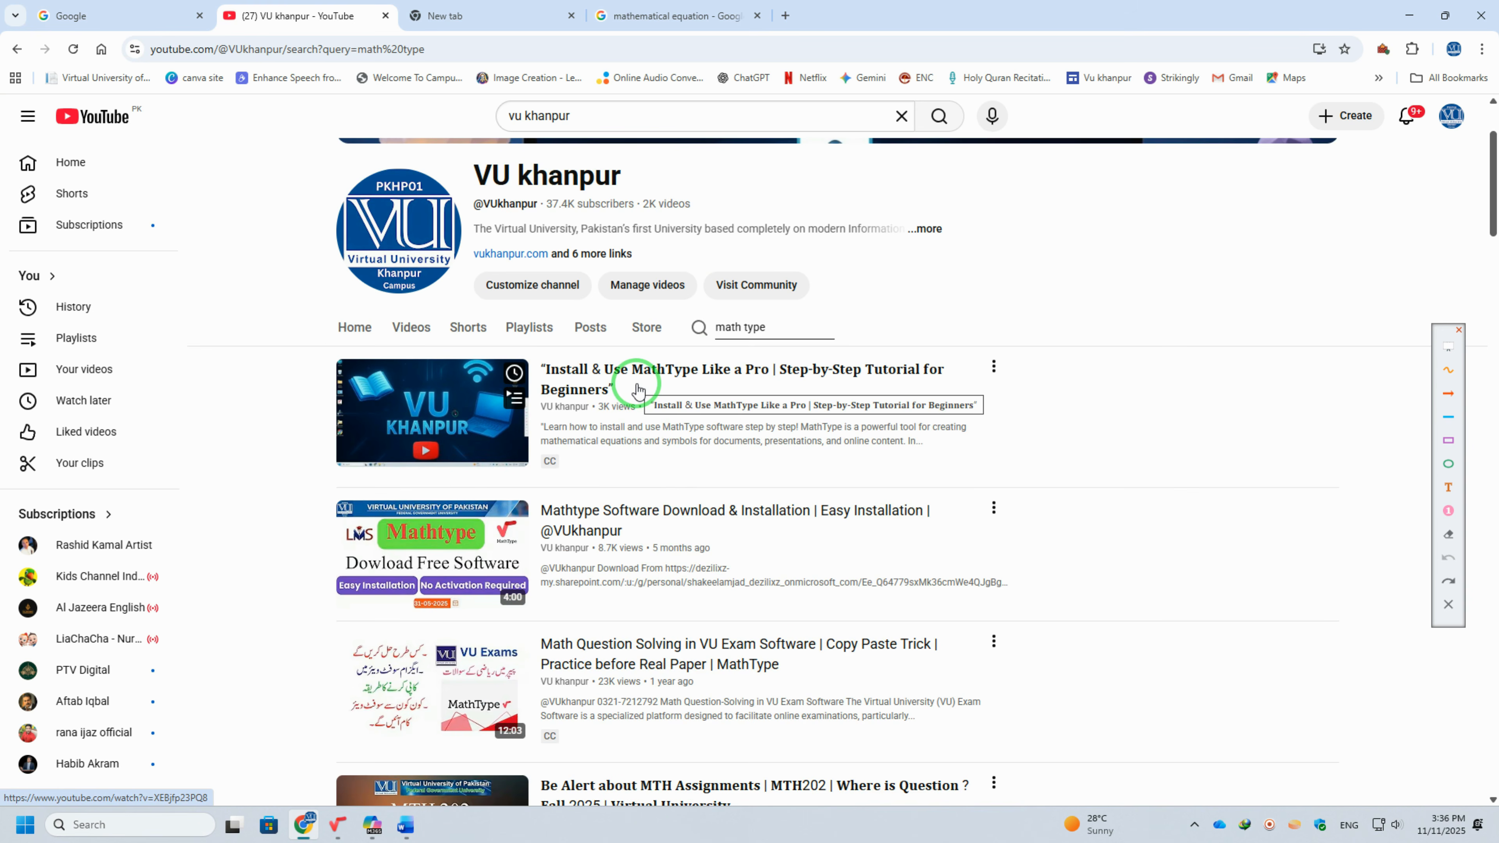
scroll(636, 388, down, 1)
scroll(636, 388, up, 3)
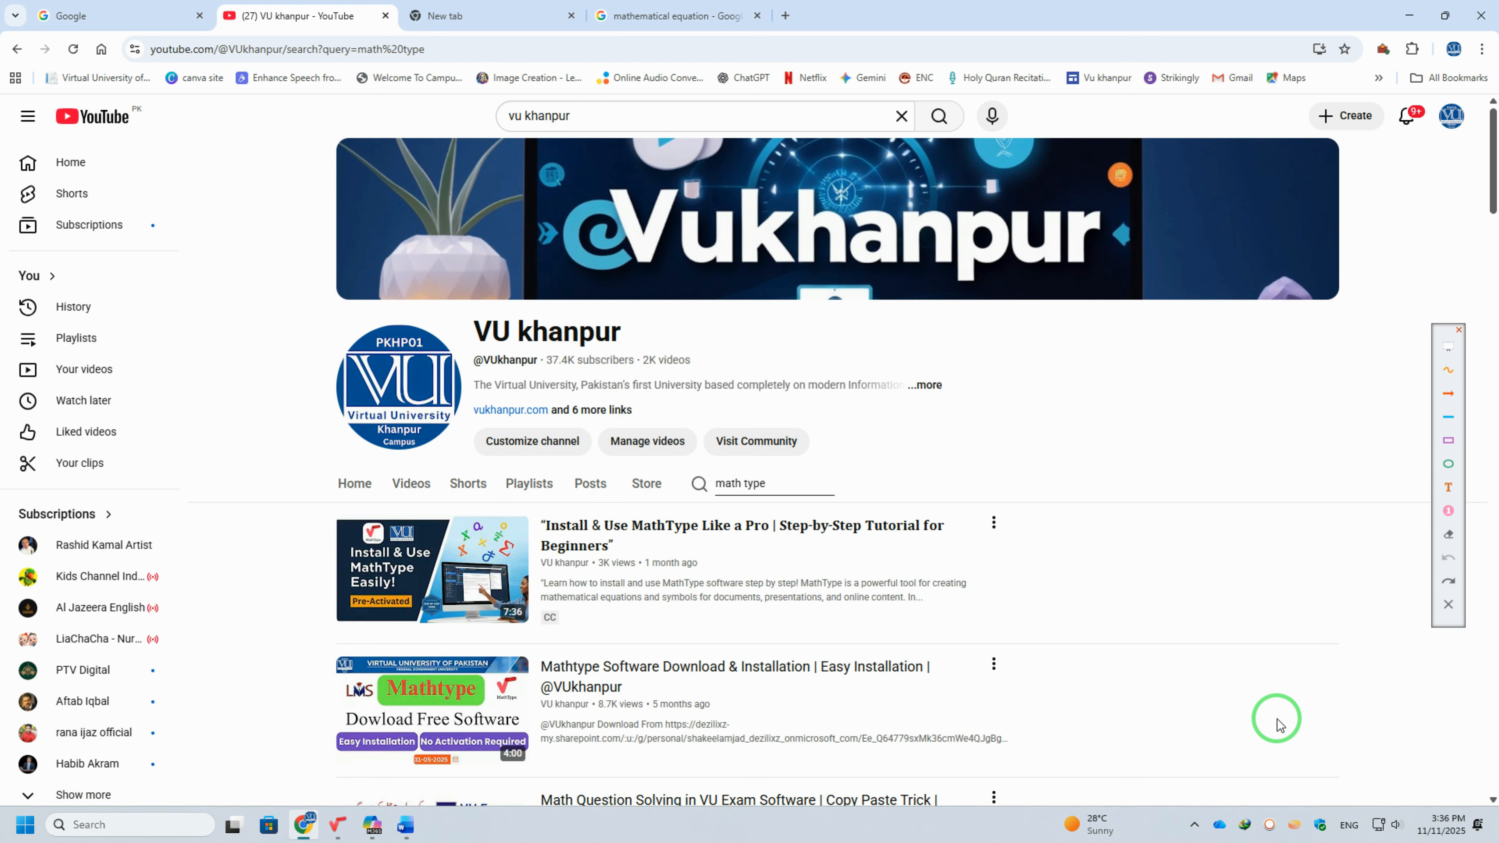
click(1272, 826)
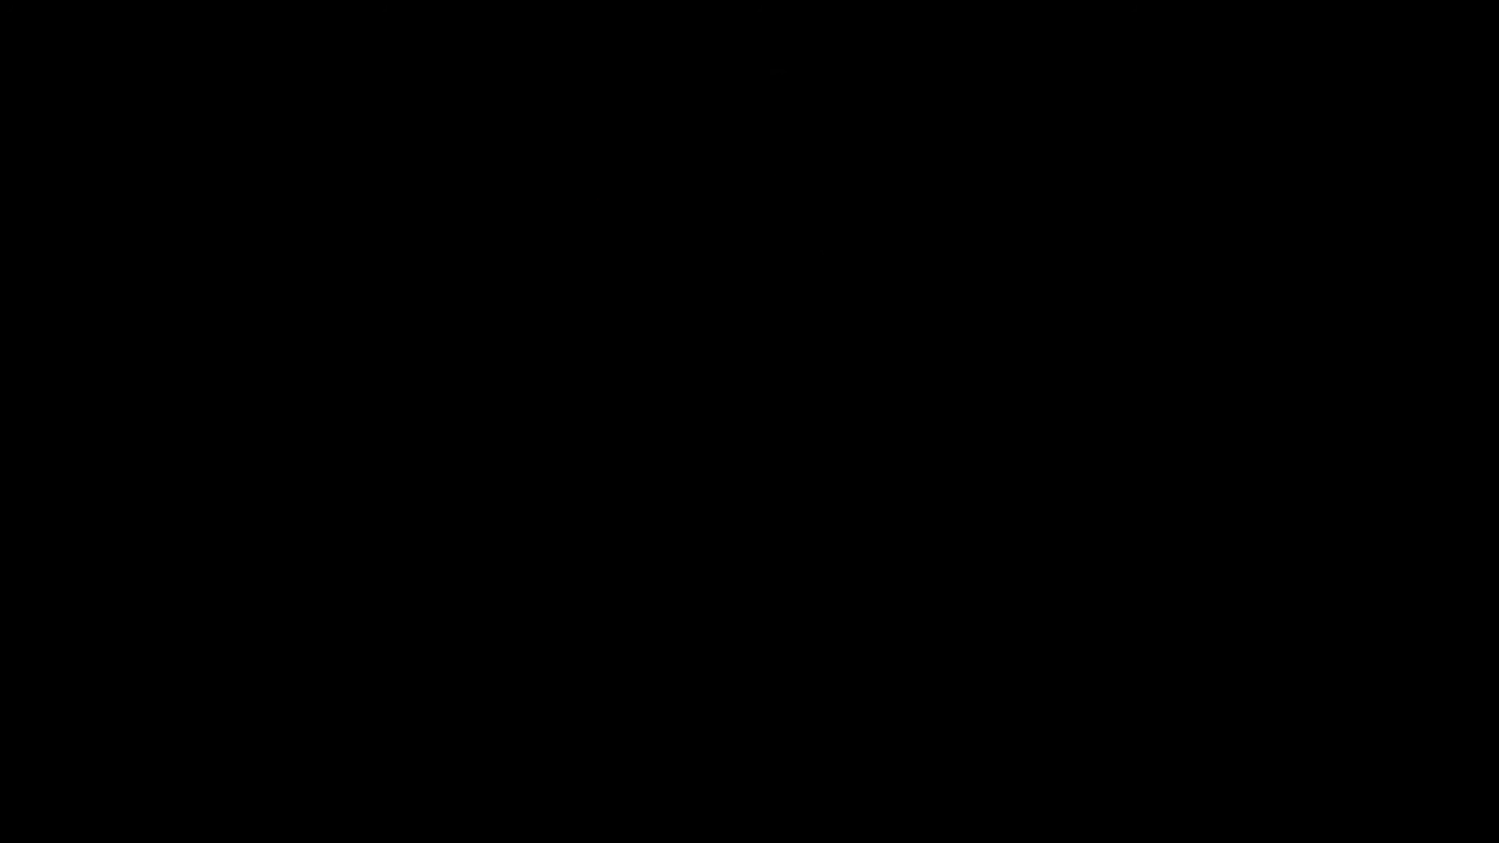